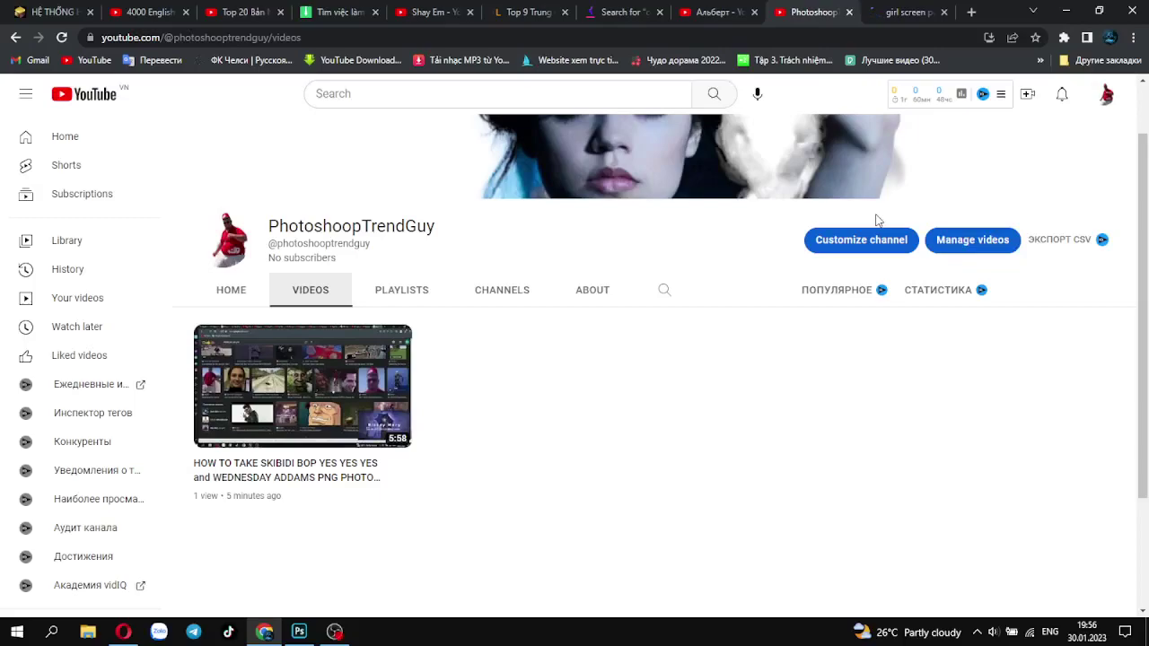
Step: Download the 123RF girl-at-laptop photo from the 'girl screen pc' image results to Downloads
left_click(901, 12)
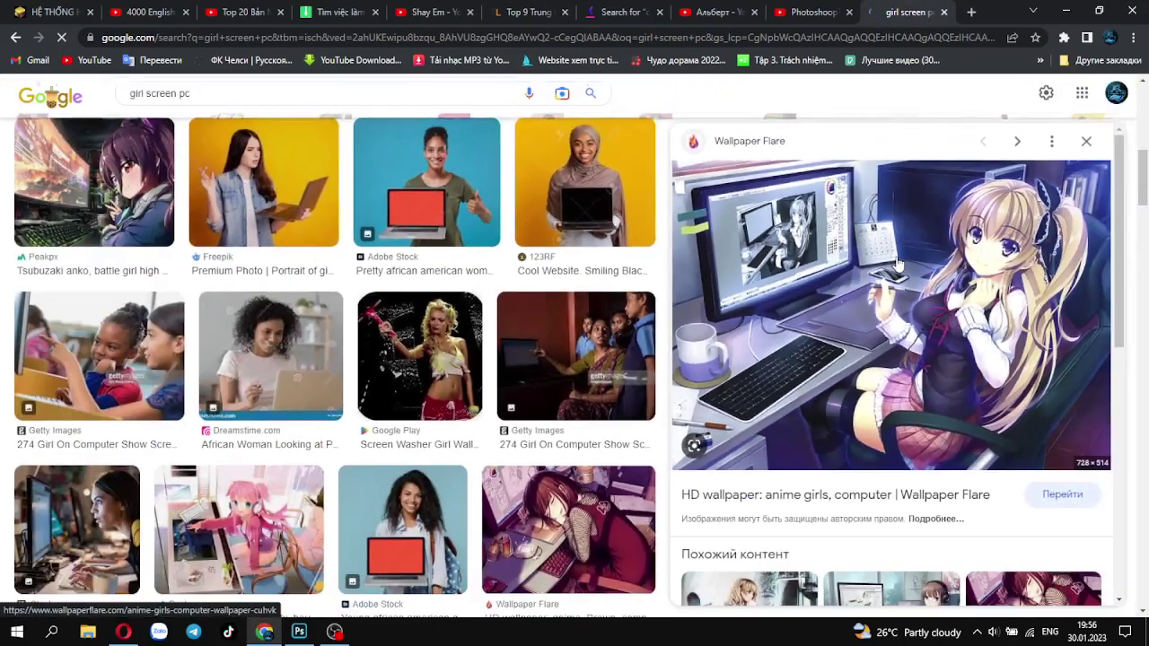
scroll(453, 341, "up", 2)
scroll(453, 345, "up", 3)
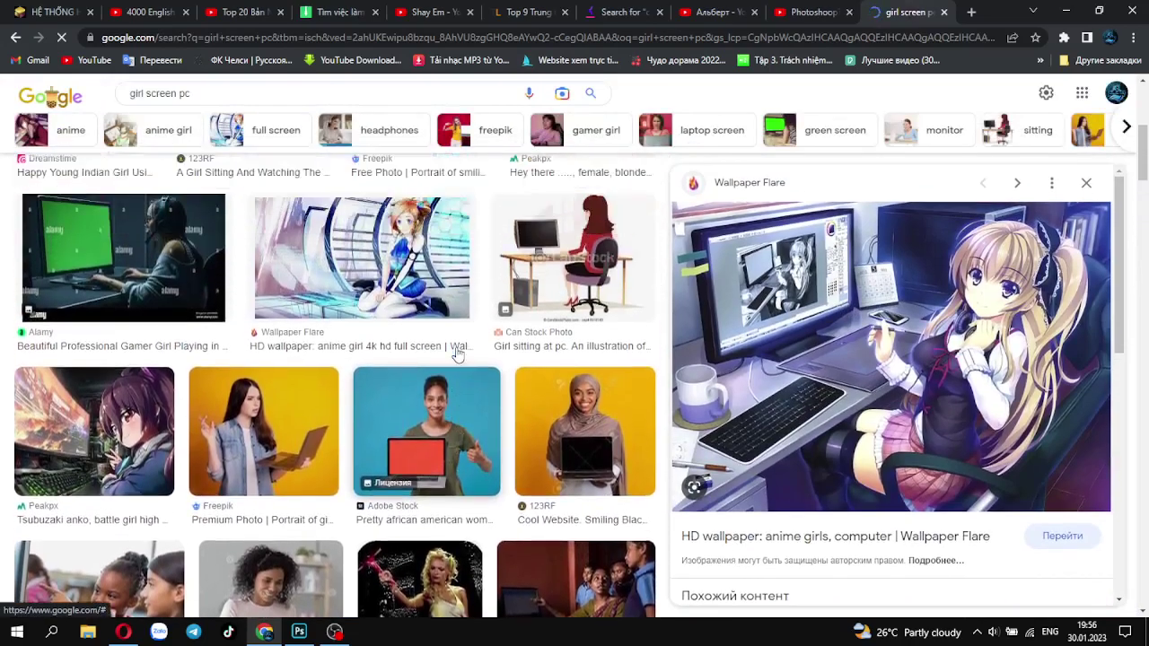
scroll(467, 368, "up", 1)
scroll(490, 381, "up", 2)
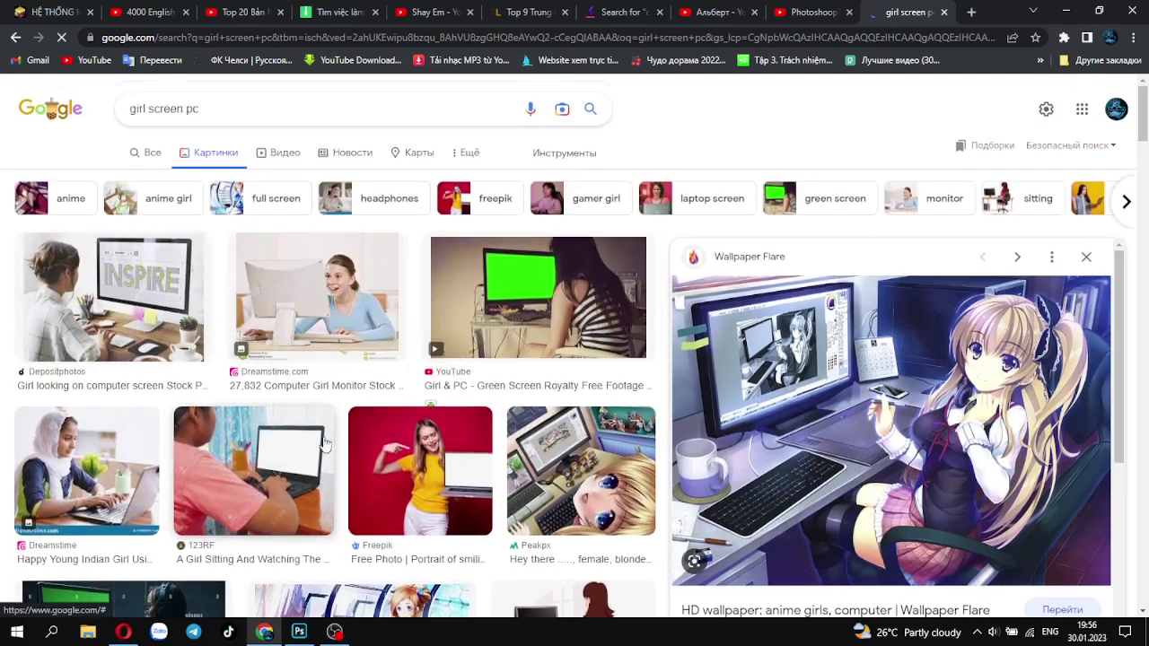
left_click(289, 488)
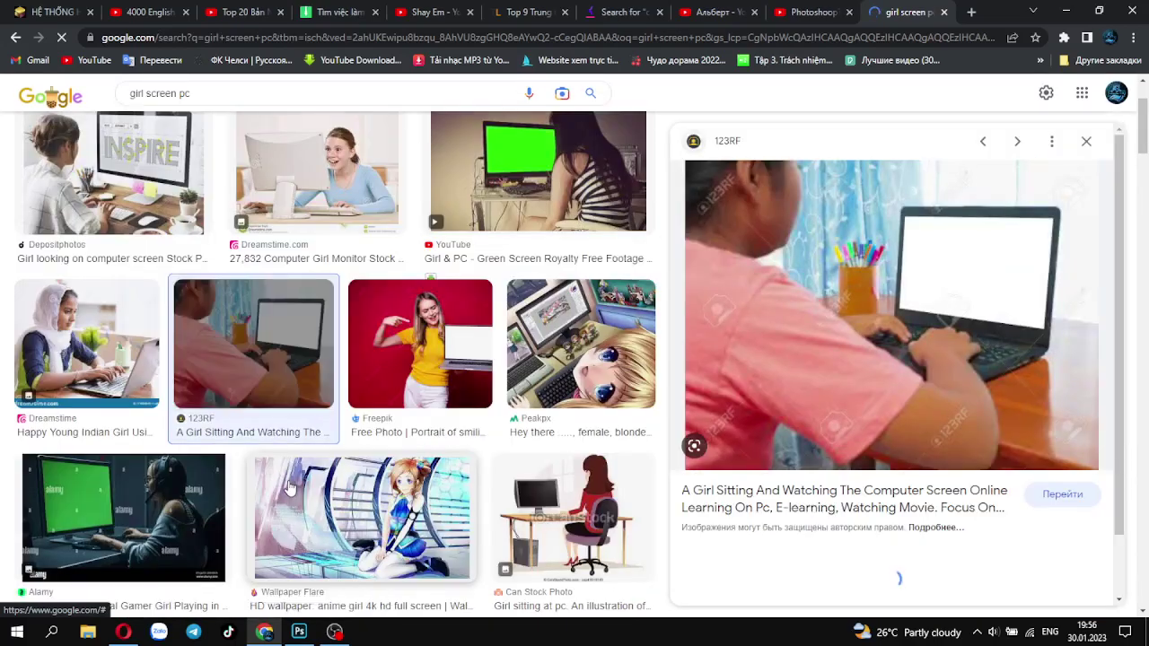
right_click(925, 237)
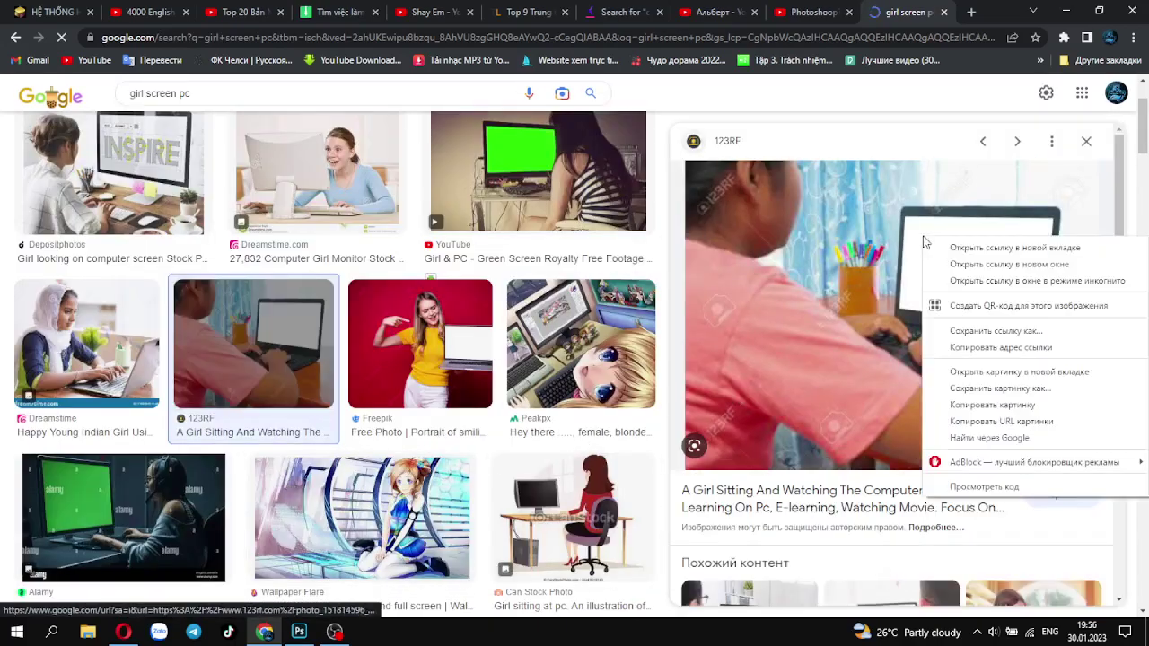
left_click(990, 389)
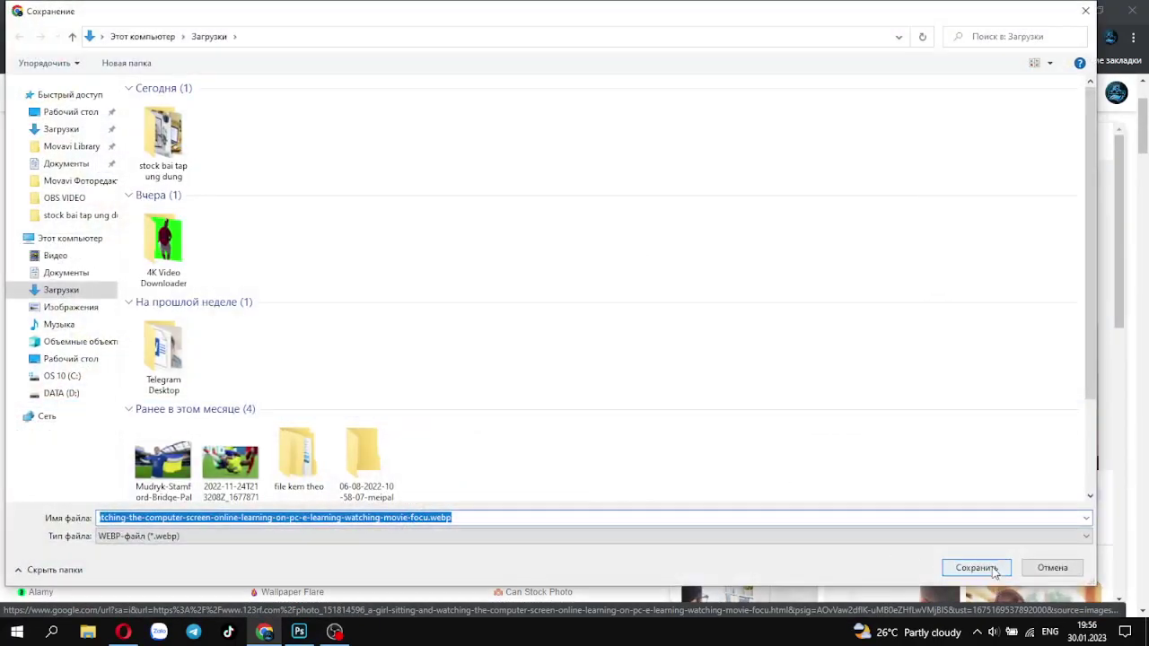
left_click(61, 128)
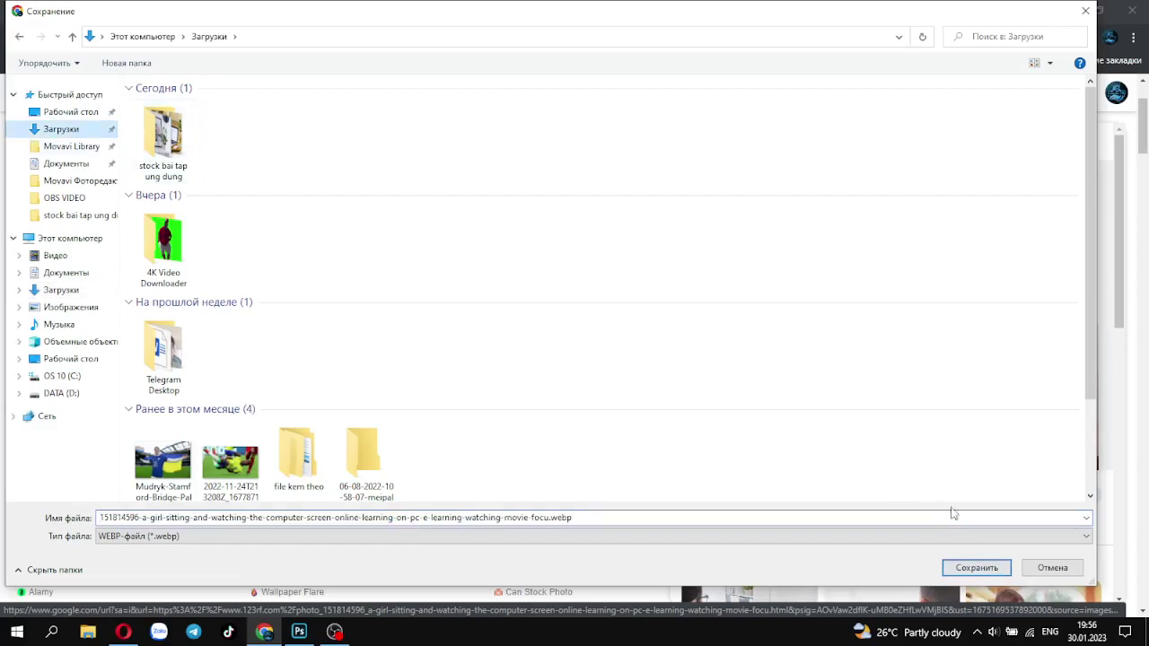
left_click(976, 567)
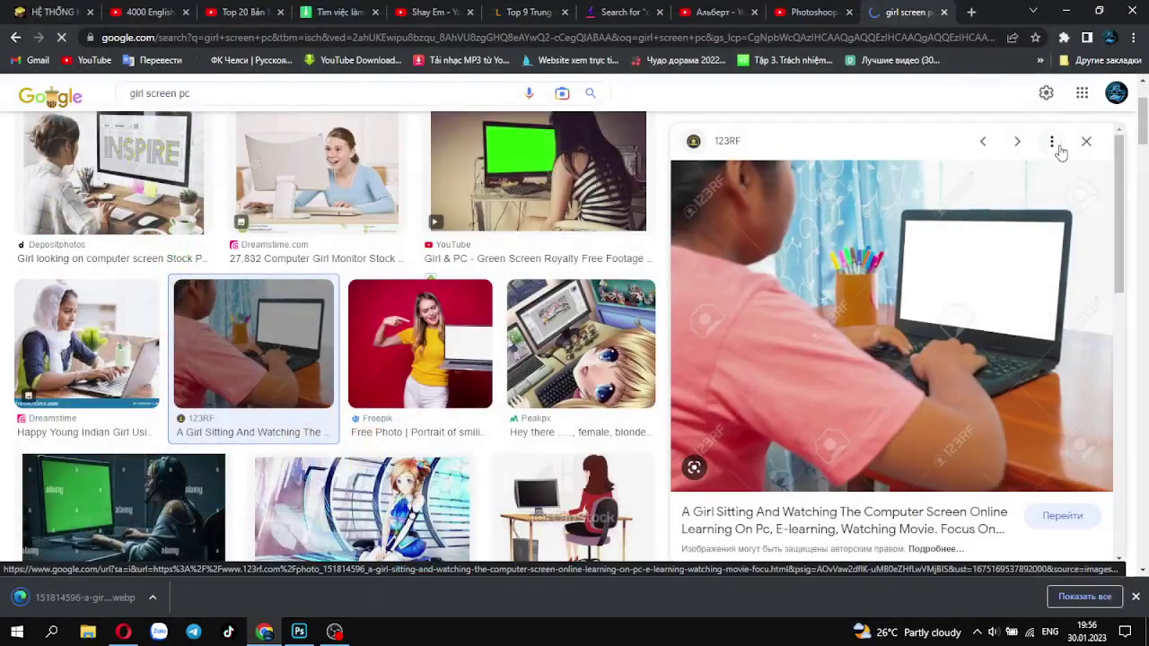
Step: Preview the Peakpx blonde anime desk wallpaper and begin saving it
left_click(612, 330)
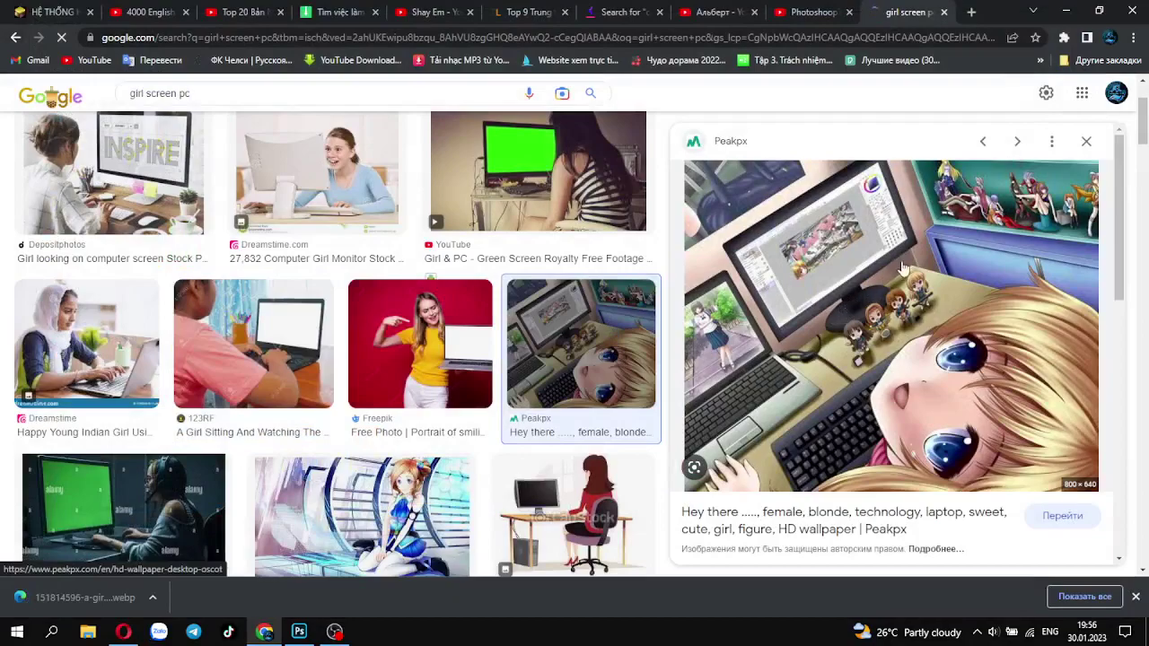
right_click(916, 245)
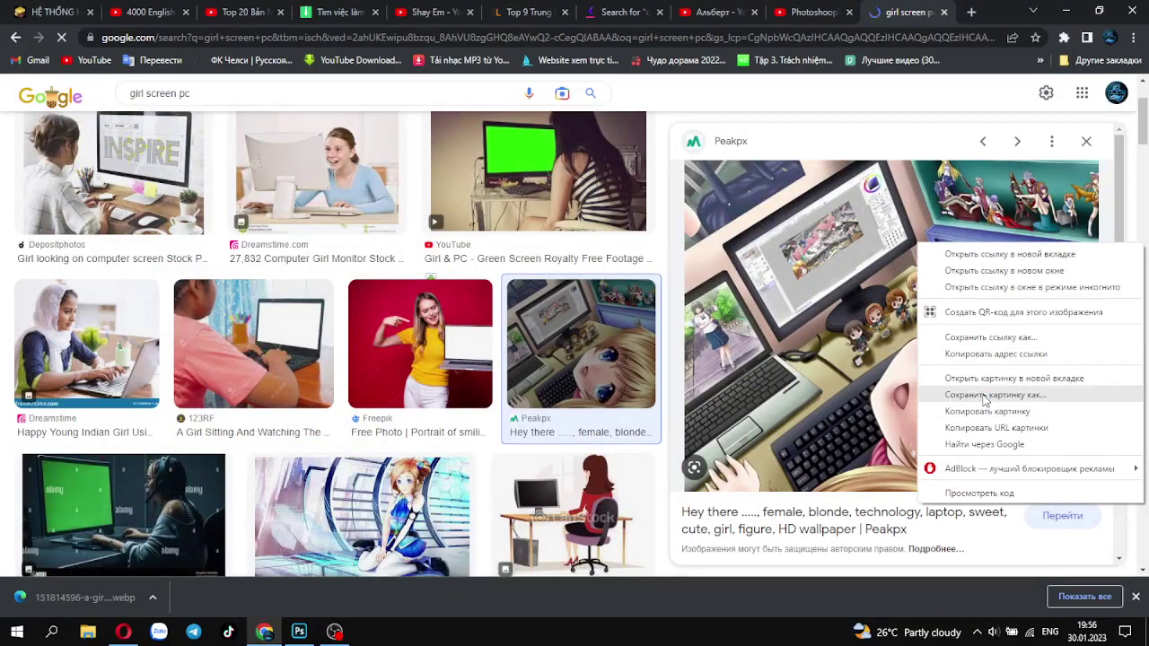
left_click(985, 396)
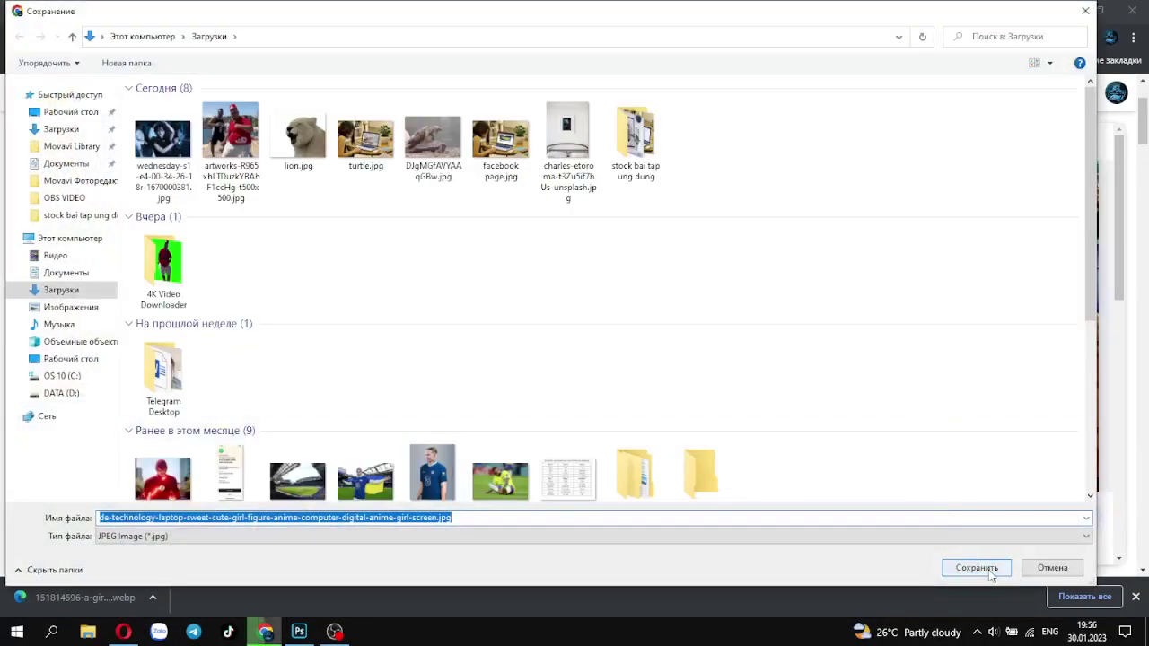
Step: Save the Peakpx blonde anime wallpaper JPG into Downloads
left_click(72, 130)
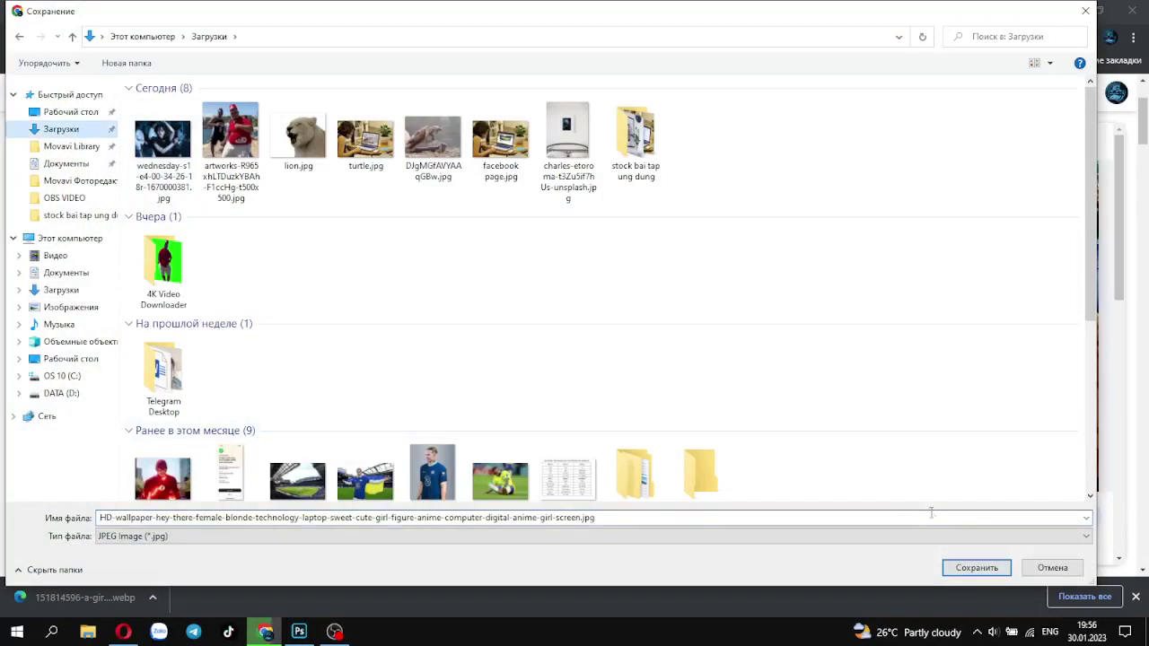
left_click(976, 567)
scroll(916, 404, "down", 3)
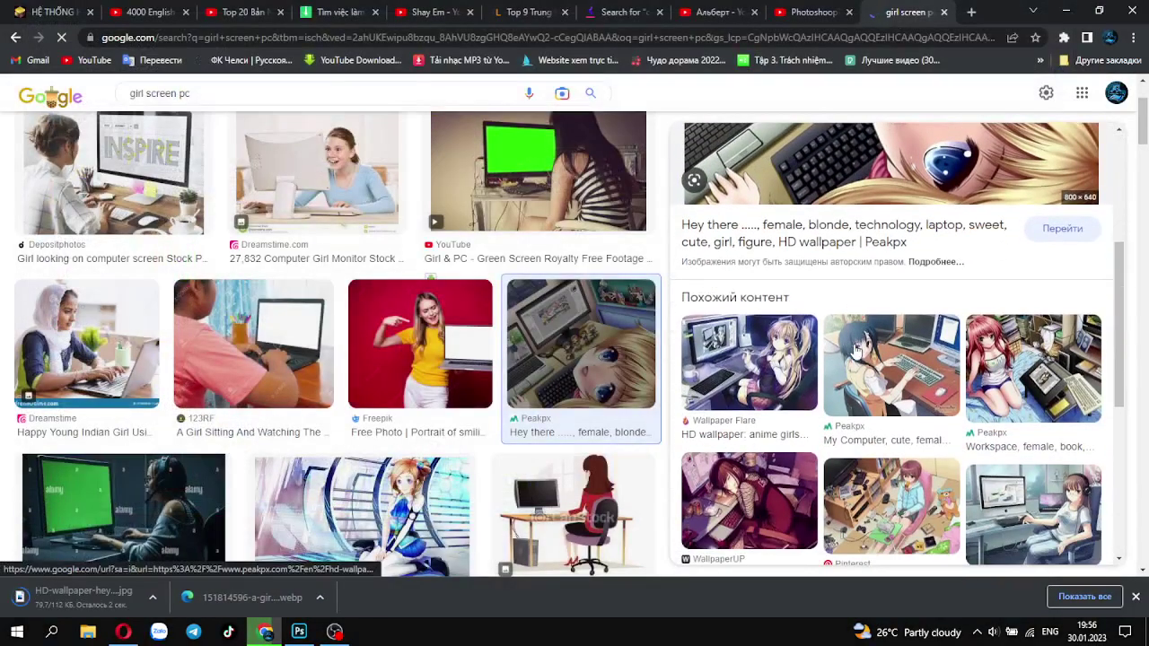
scroll(915, 395, "down", 2)
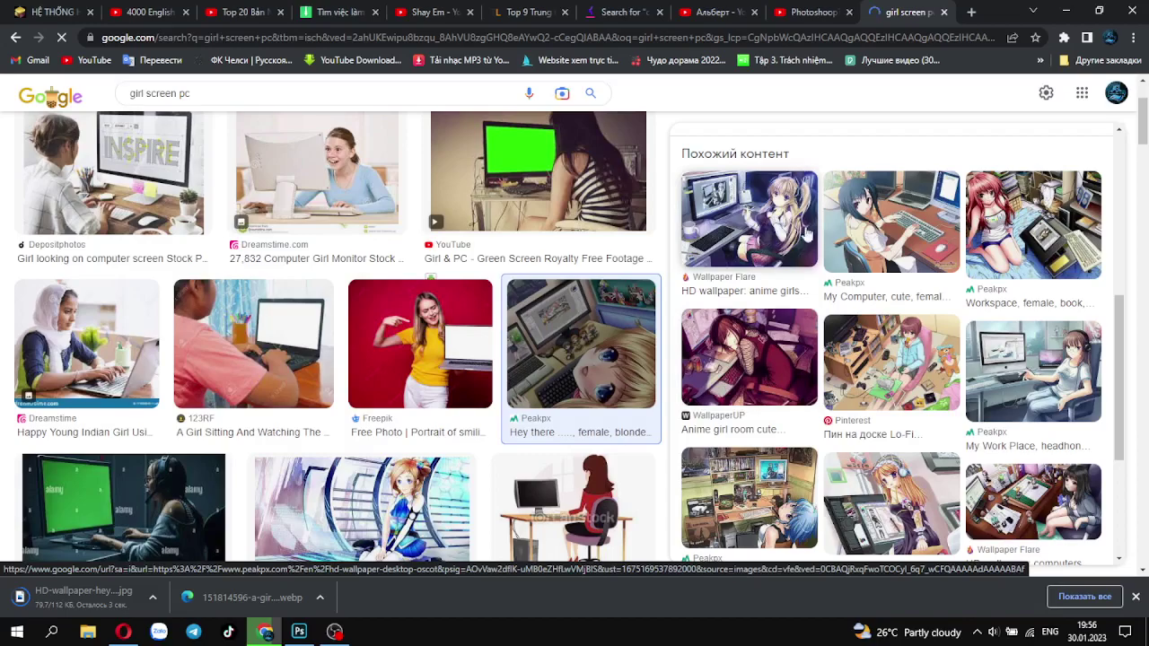
scroll(1028, 229, "down", 2)
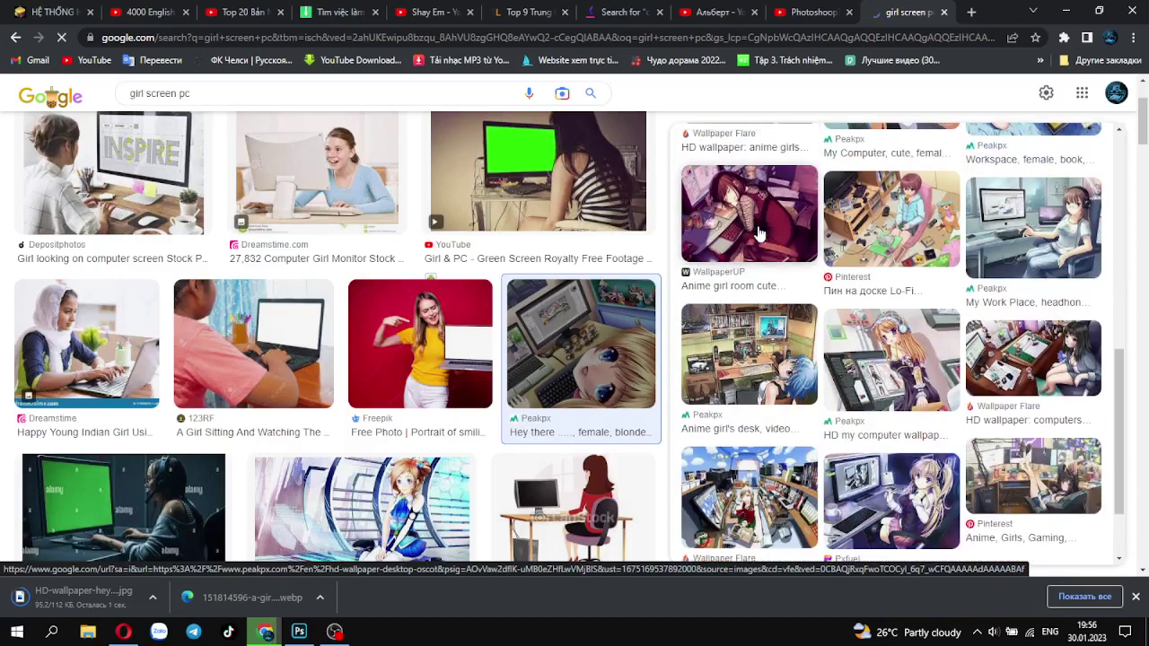
scroll(862, 386, "down", 1)
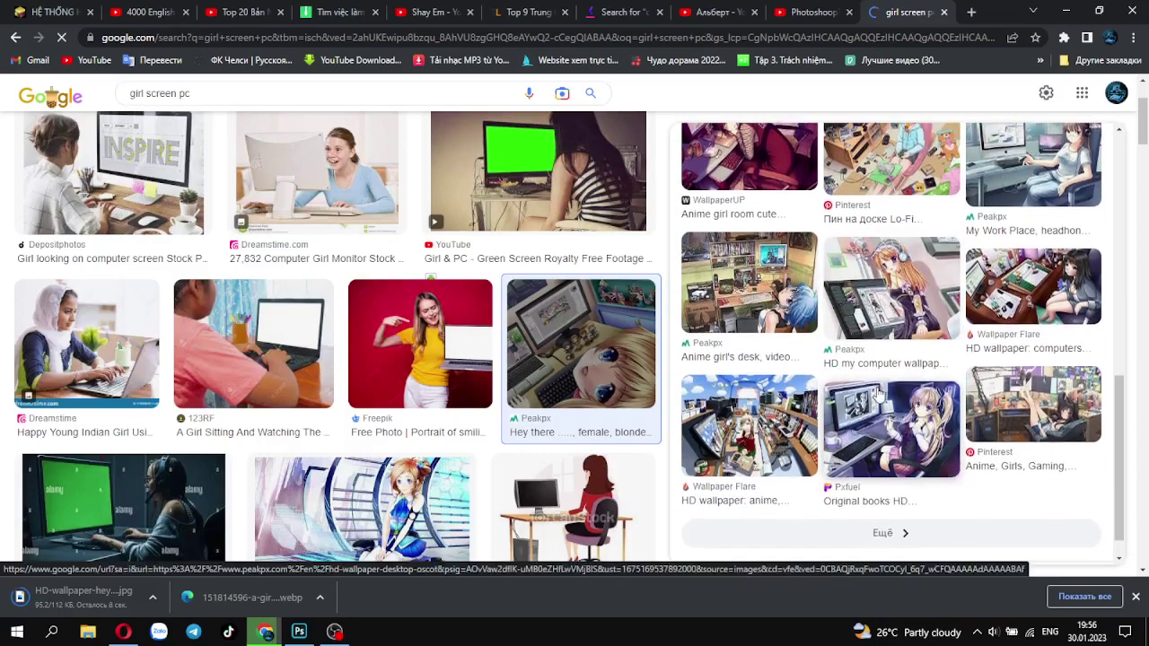
scroll(878, 438, "up", 3)
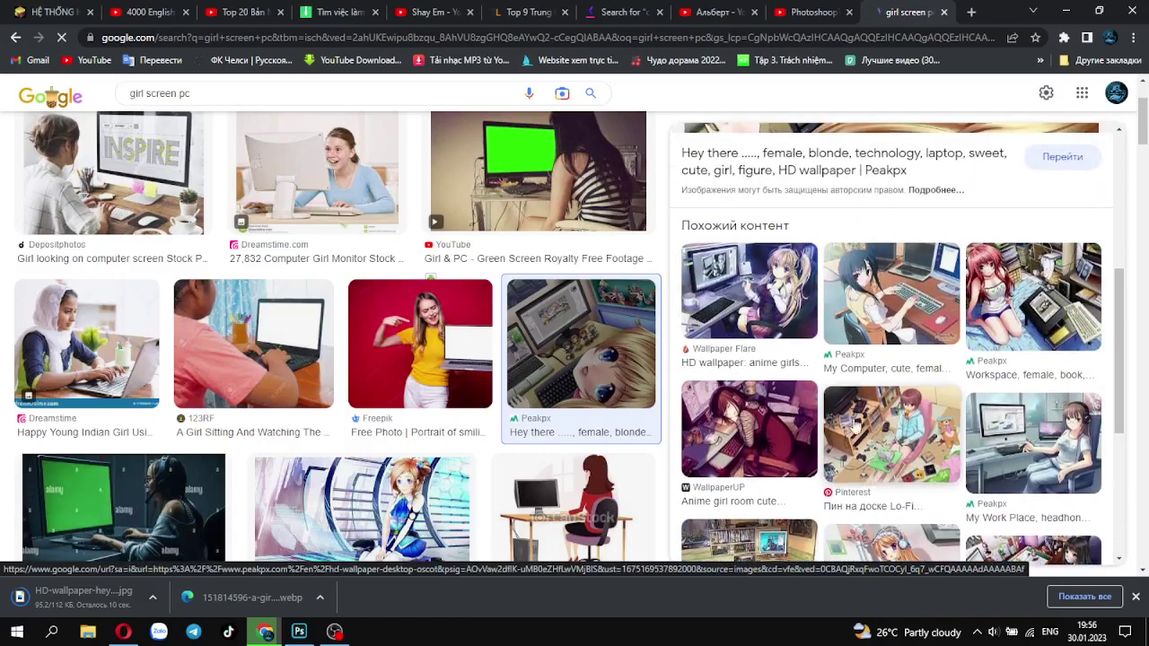
Step: Save the Wallpaper Flare anime girls computer wallpaper to Downloads
left_click(750, 287)
right_click(925, 228)
left_click(994, 378)
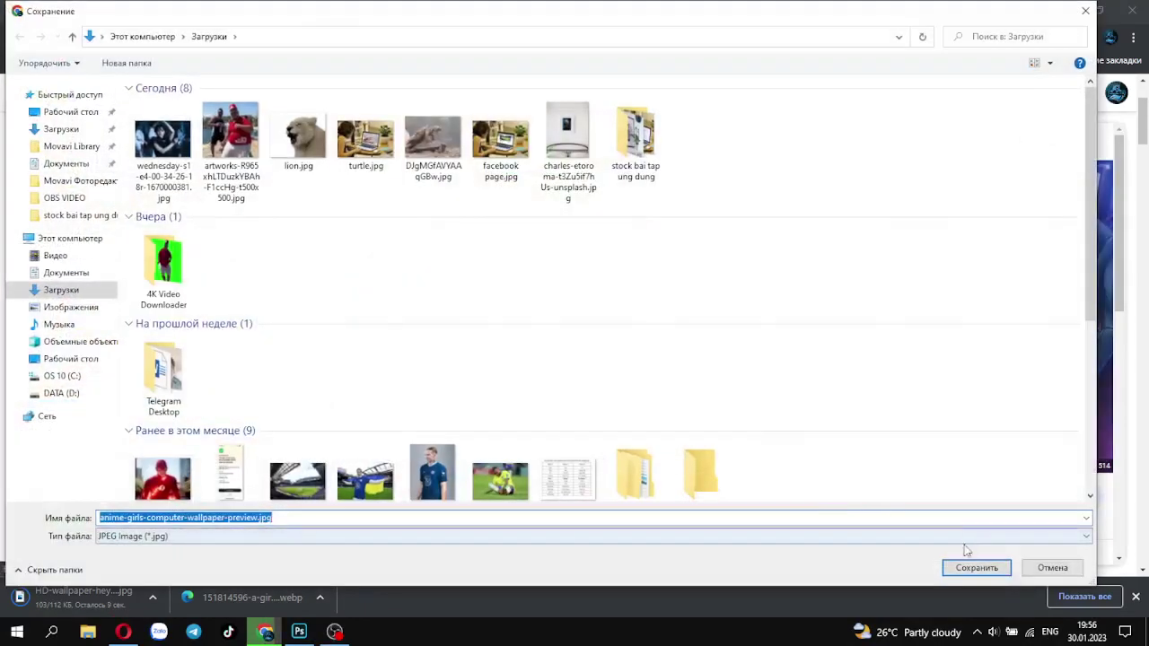
left_click(977, 569)
scroll(766, 386, "down", 5)
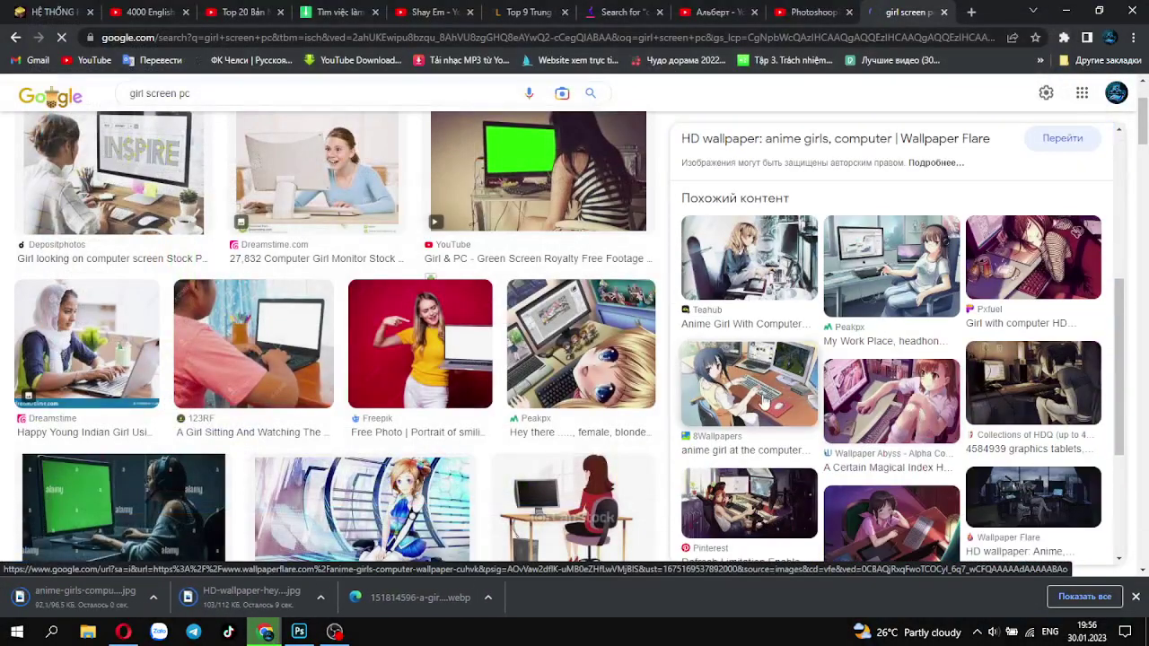
scroll(766, 401, "down", 3)
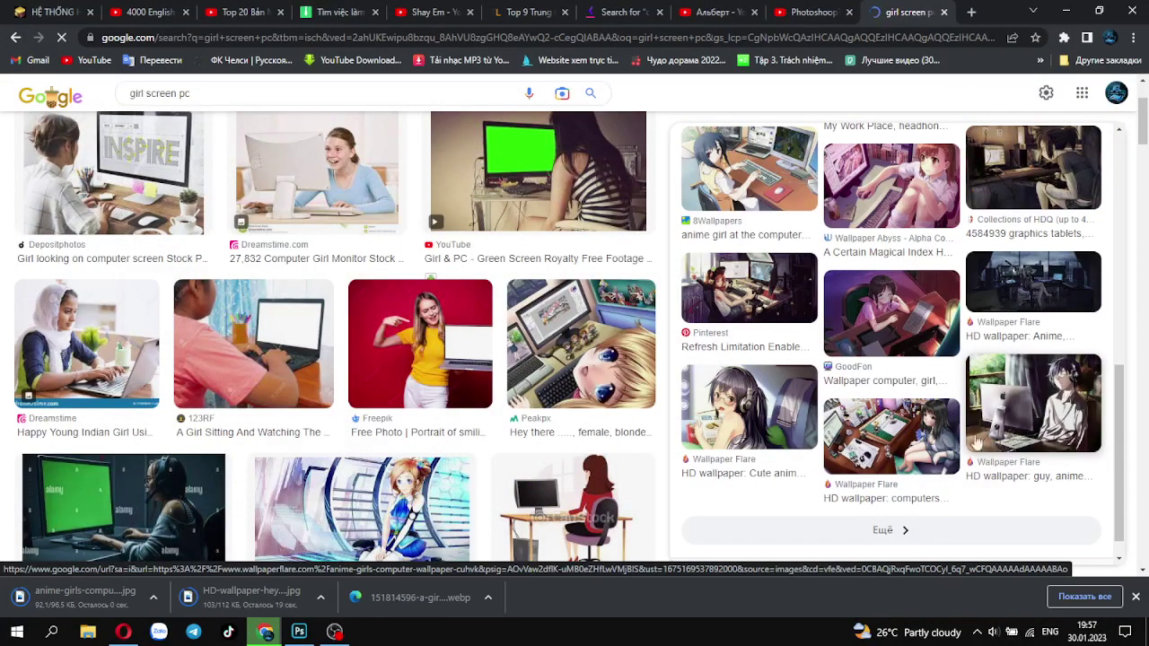
scroll(976, 442, "up", 3)
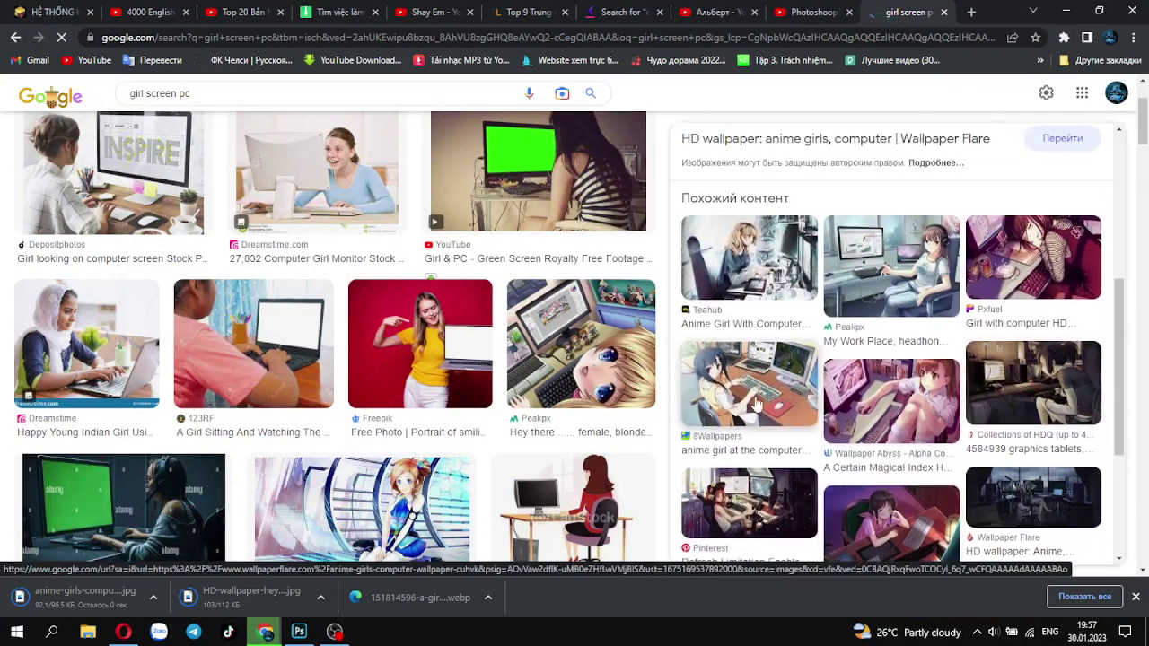
Step: Save the 8Wallpapers anime girl at the computer image to Downloads
left_click(757, 406)
right_click(957, 225)
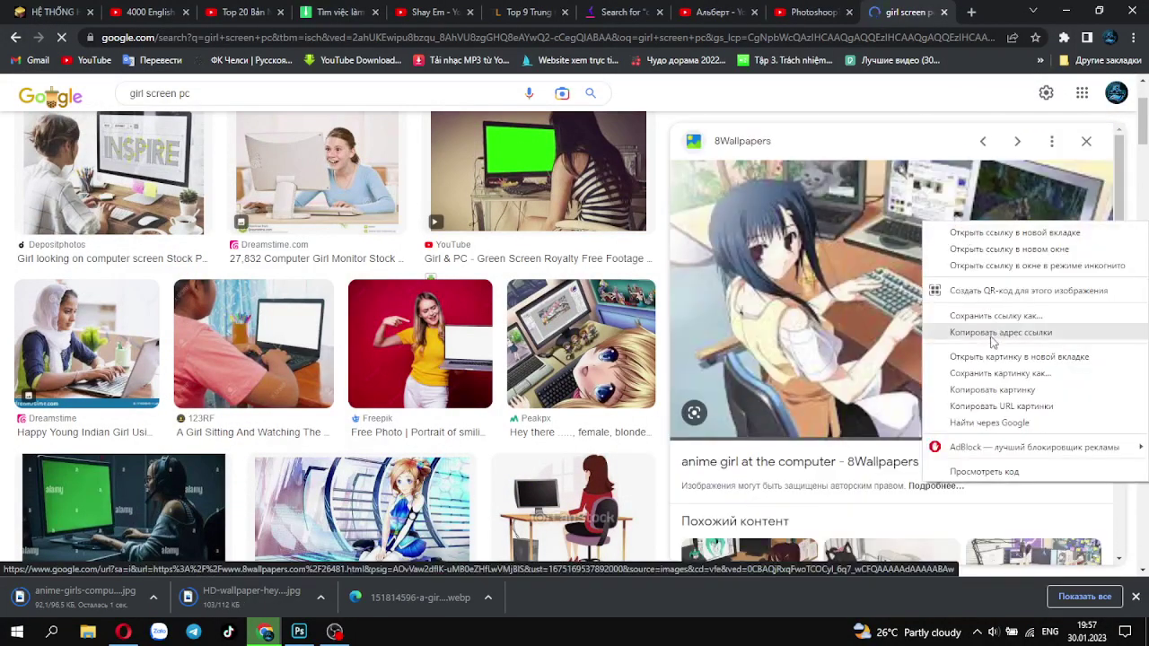
left_click(987, 373)
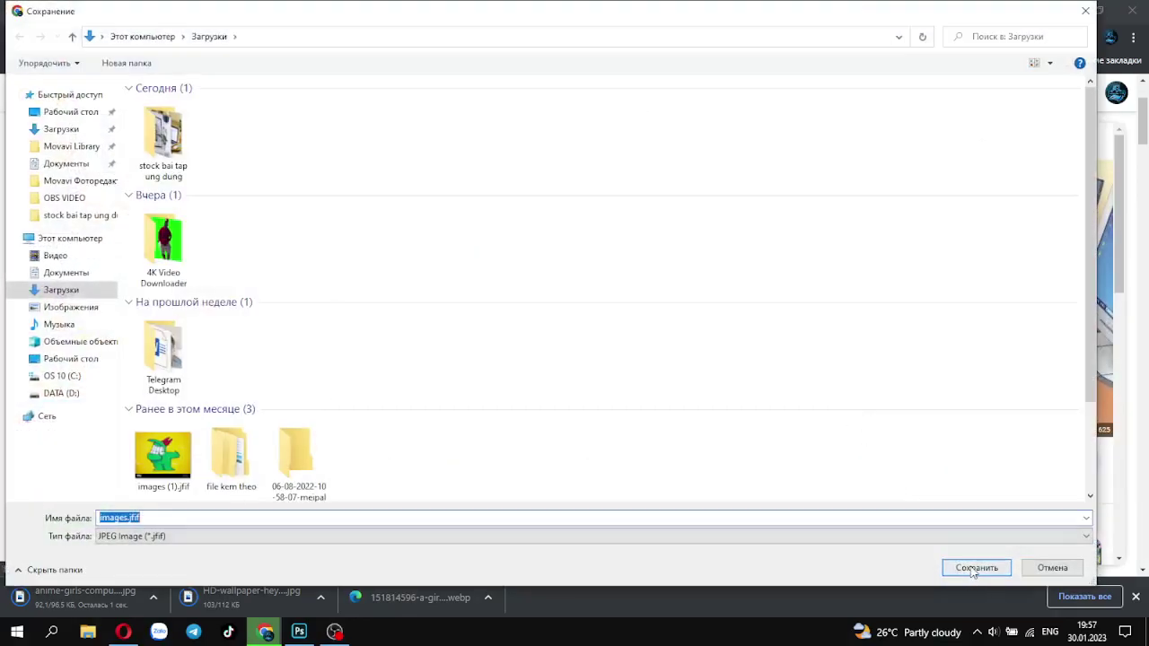
left_click(975, 568)
scroll(898, 341, "down", 3)
Step: Preview the cat-eared and dark anime girl desk images and browse the similar results
left_click(900, 328)
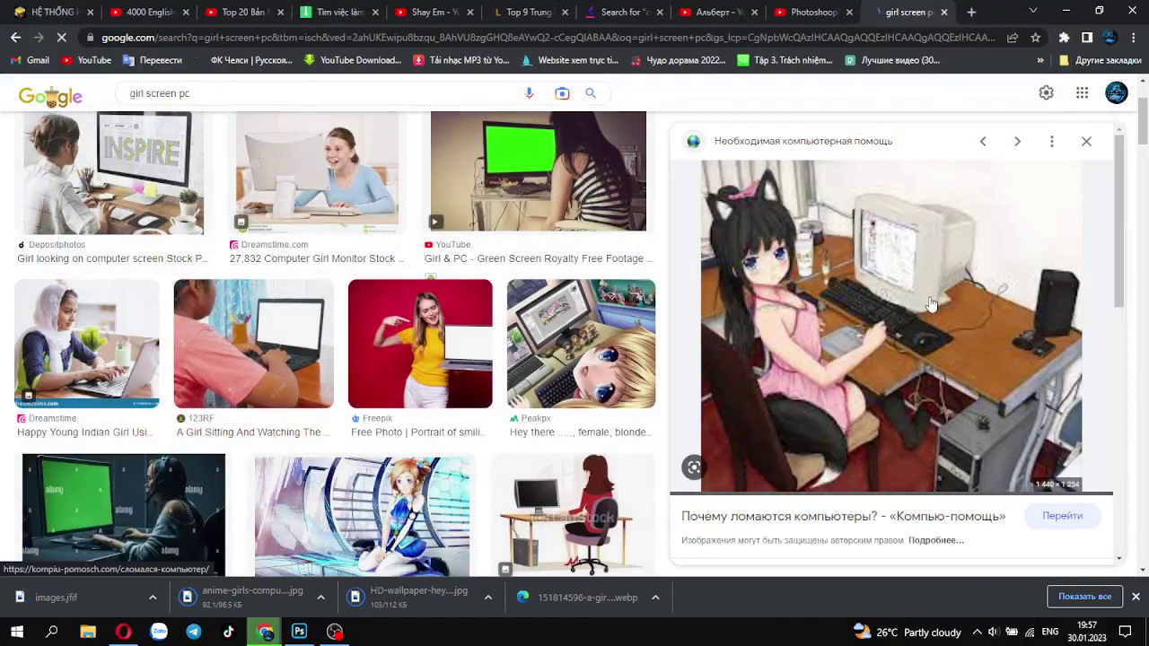
scroll(930, 306, "down", 5)
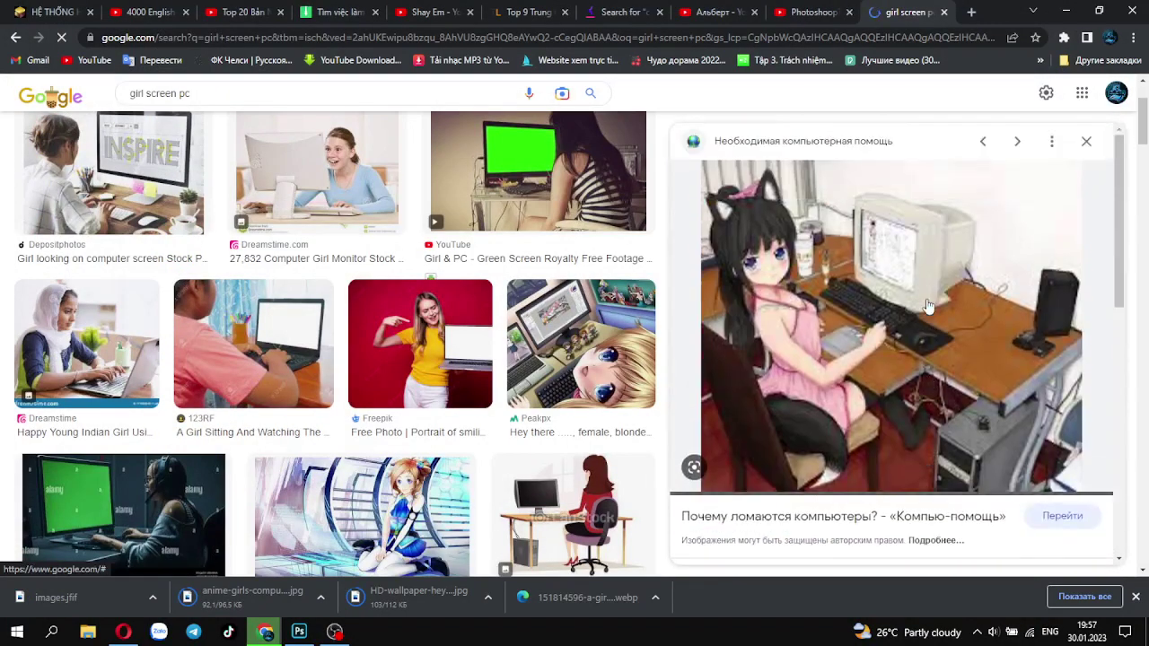
scroll(988, 292, "down", 4)
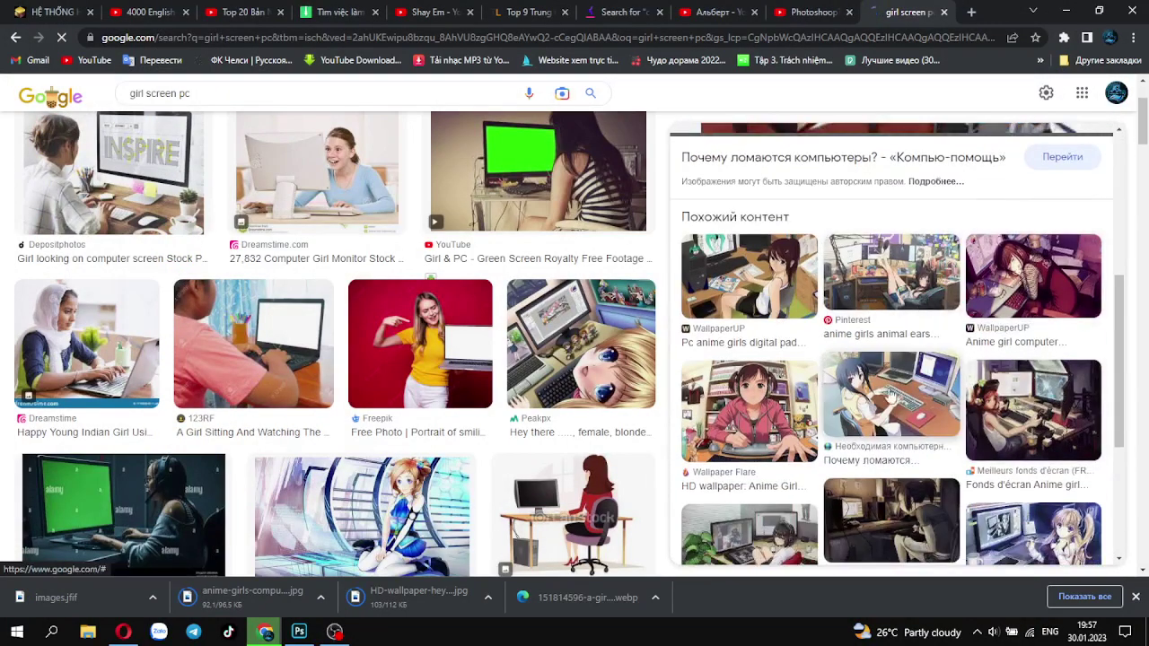
scroll(750, 413, "down", 3)
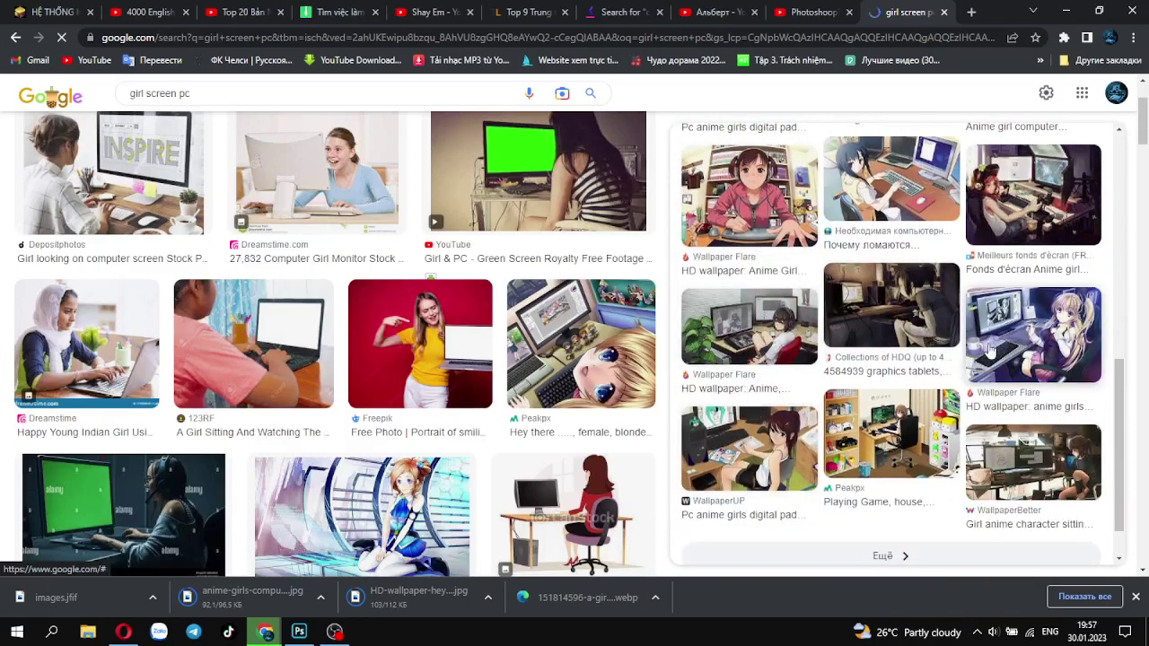
left_click(898, 334)
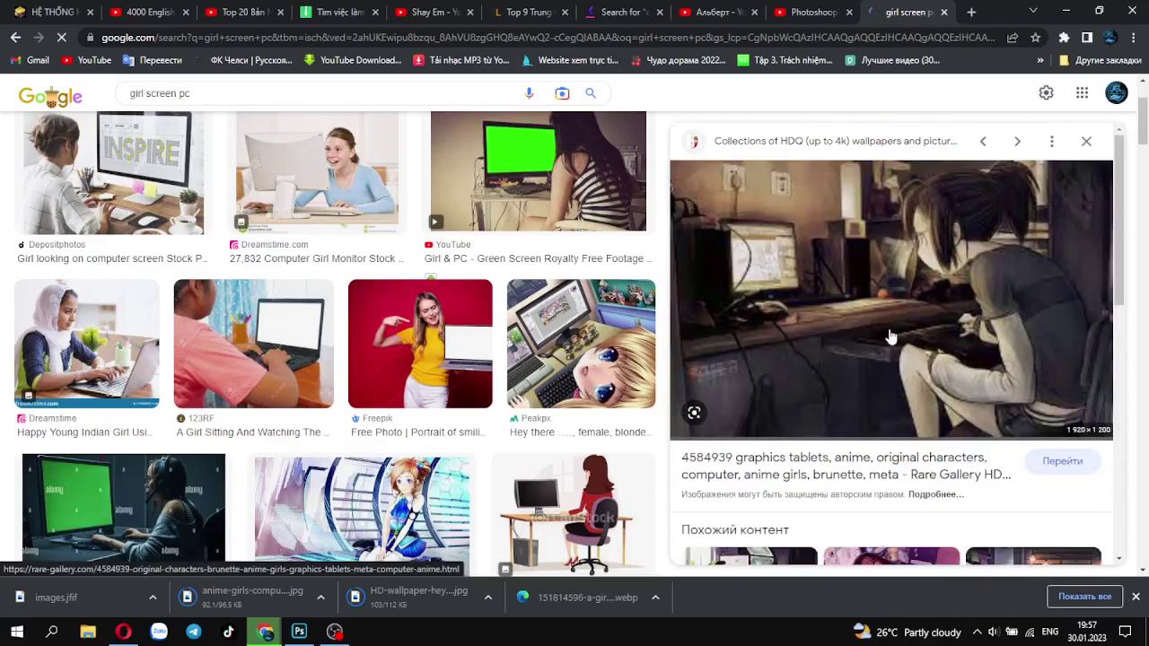
scroll(887, 339, "down", 3)
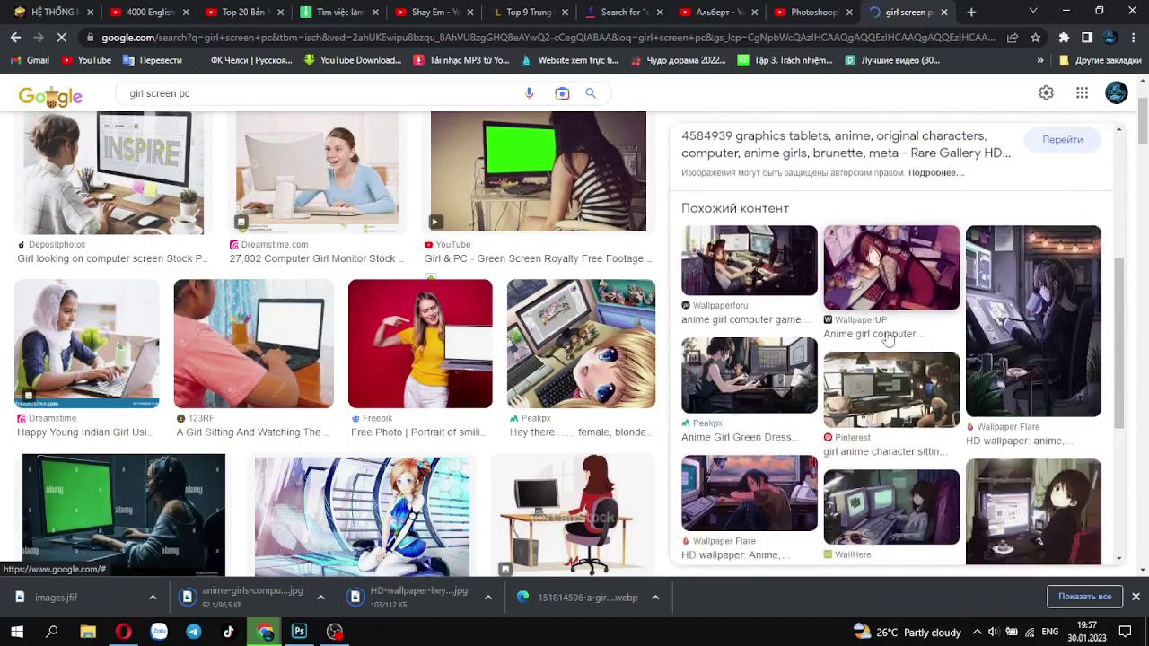
scroll(887, 339, "down", 2)
Step: Look over the anime girls animal ears wallpaper, then bring Photoshop to the front
left_click(887, 337)
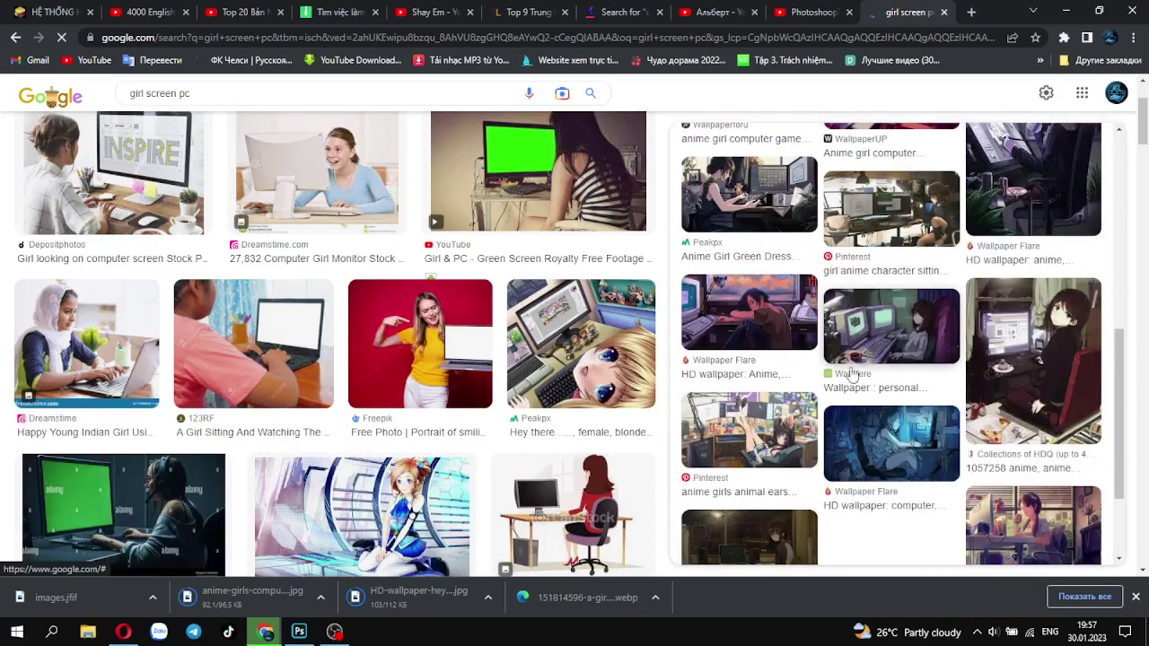
left_click(752, 420)
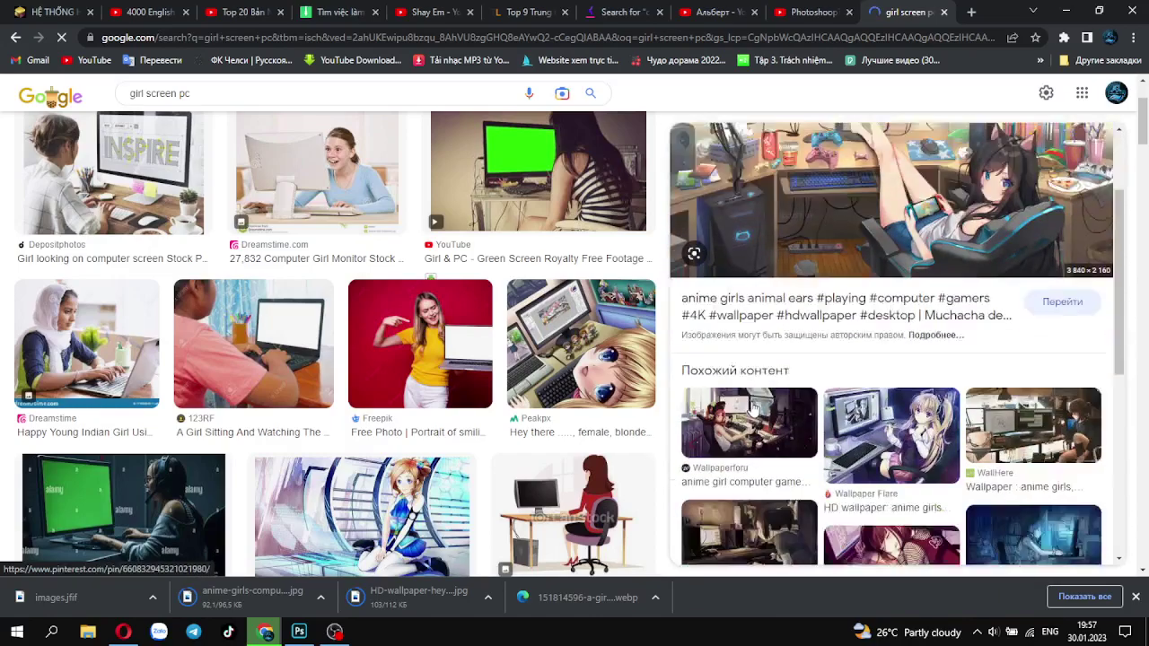
scroll(753, 410, "down", 2)
scroll(753, 409, "down", 2)
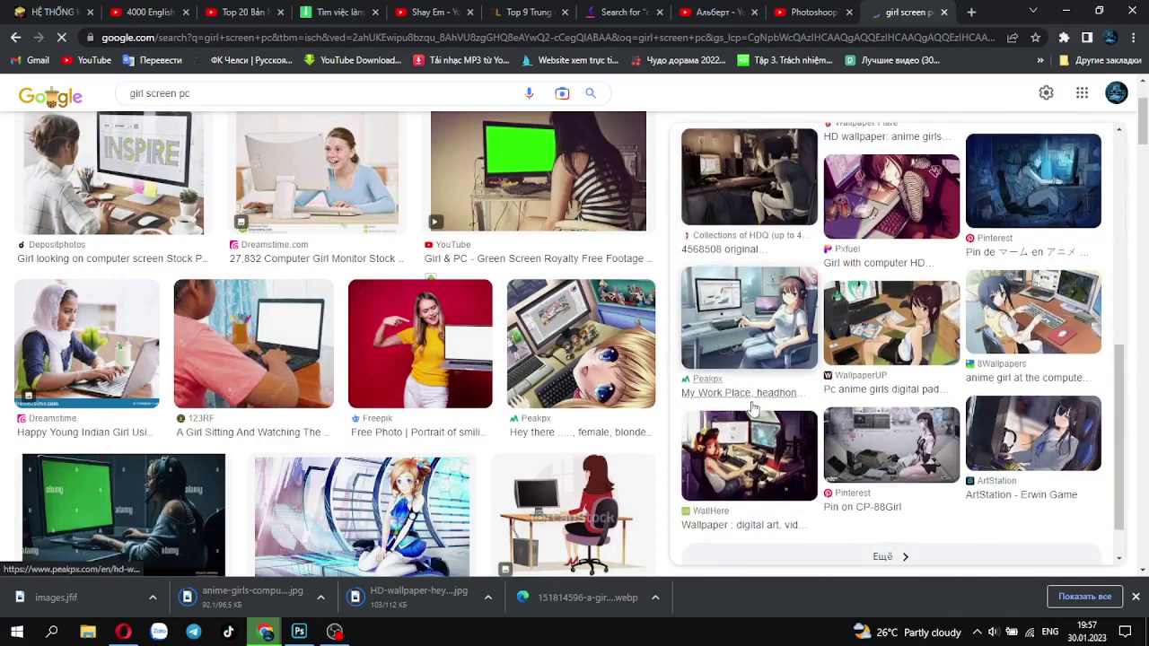
left_click(303, 633)
left_click(41, 195)
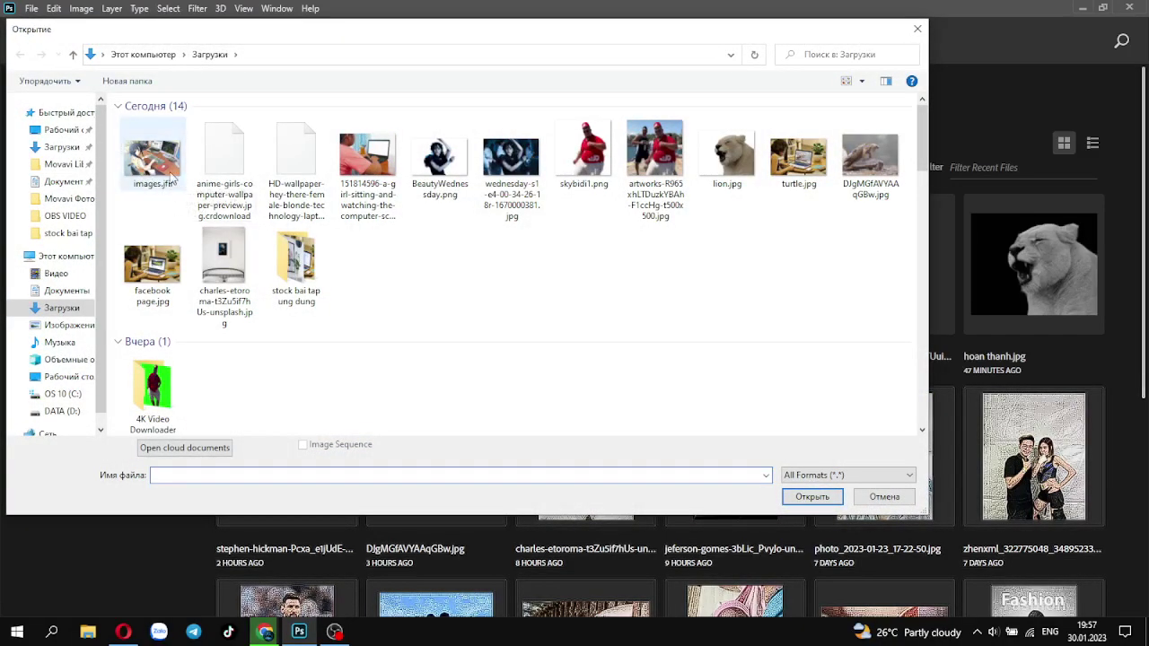
mouse_move(152, 162)
double_click(367, 178)
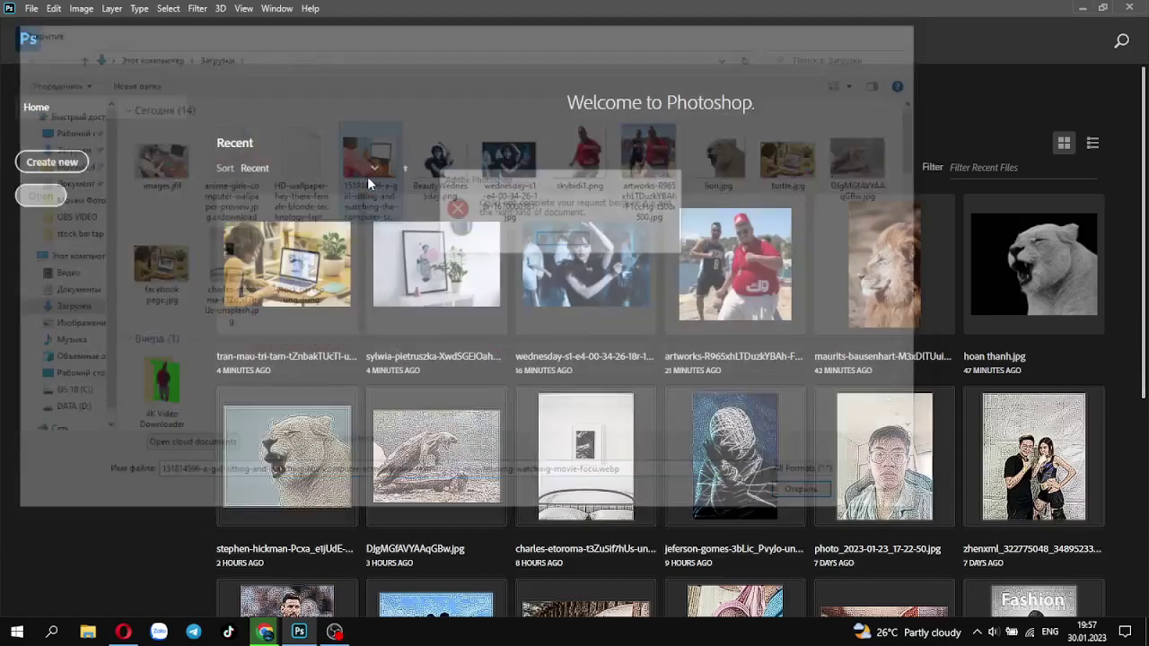
left_click(558, 241)
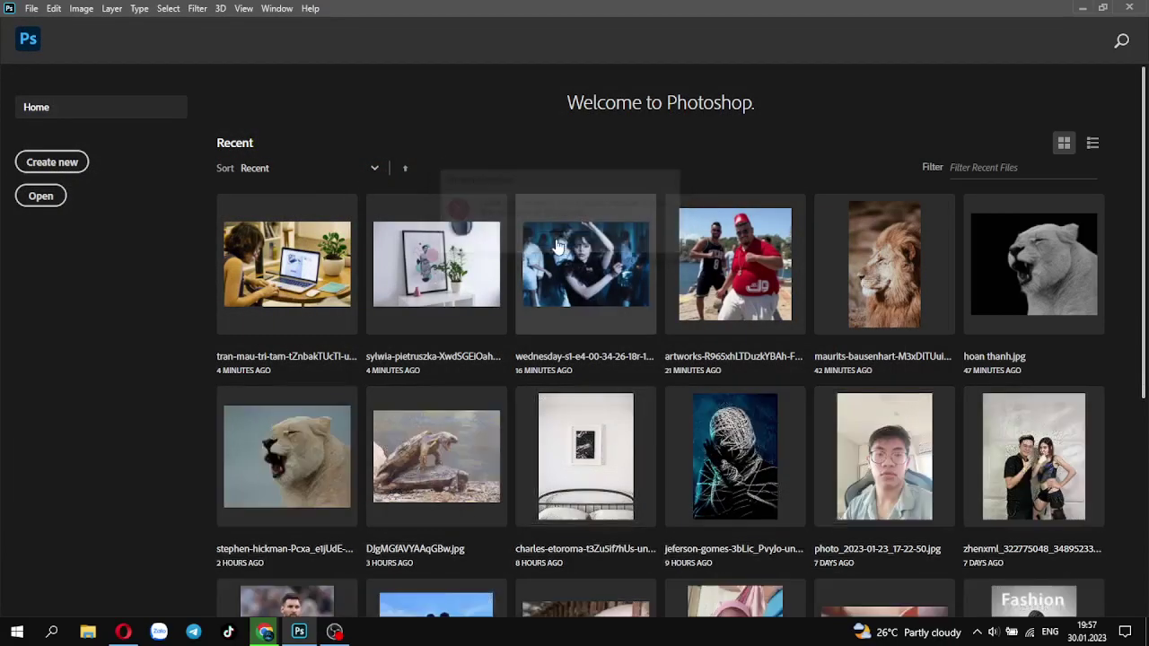
left_click(40, 196)
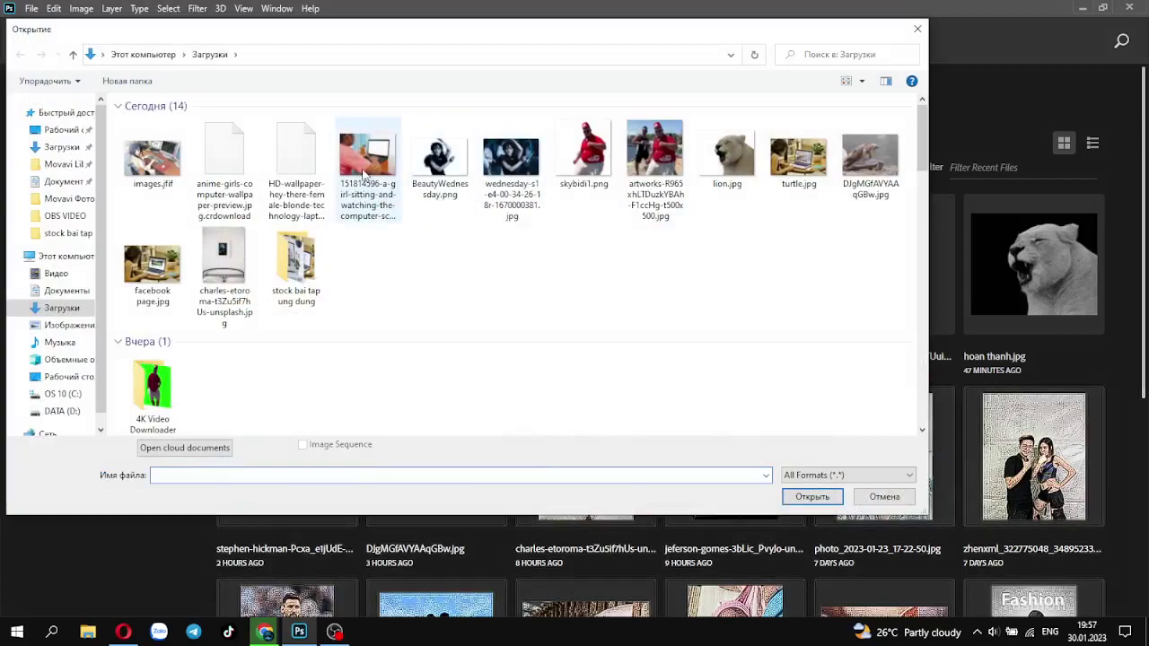
left_click(365, 175)
key("Menu")
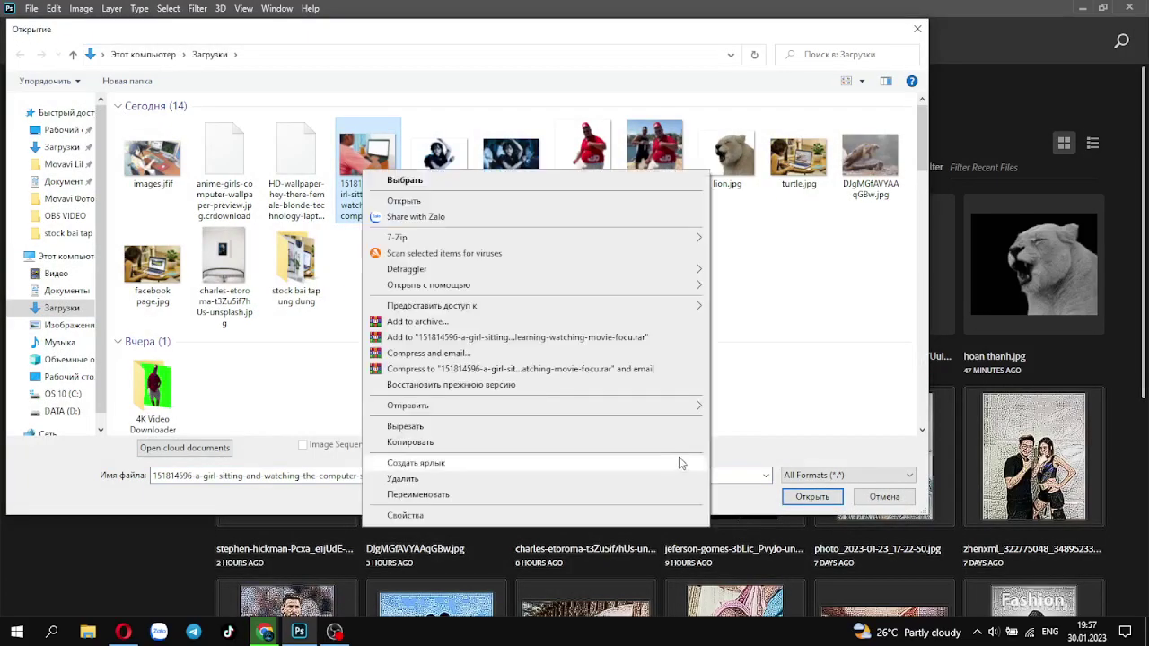
key("Escape")
left_click(707, 476)
left_click(705, 476)
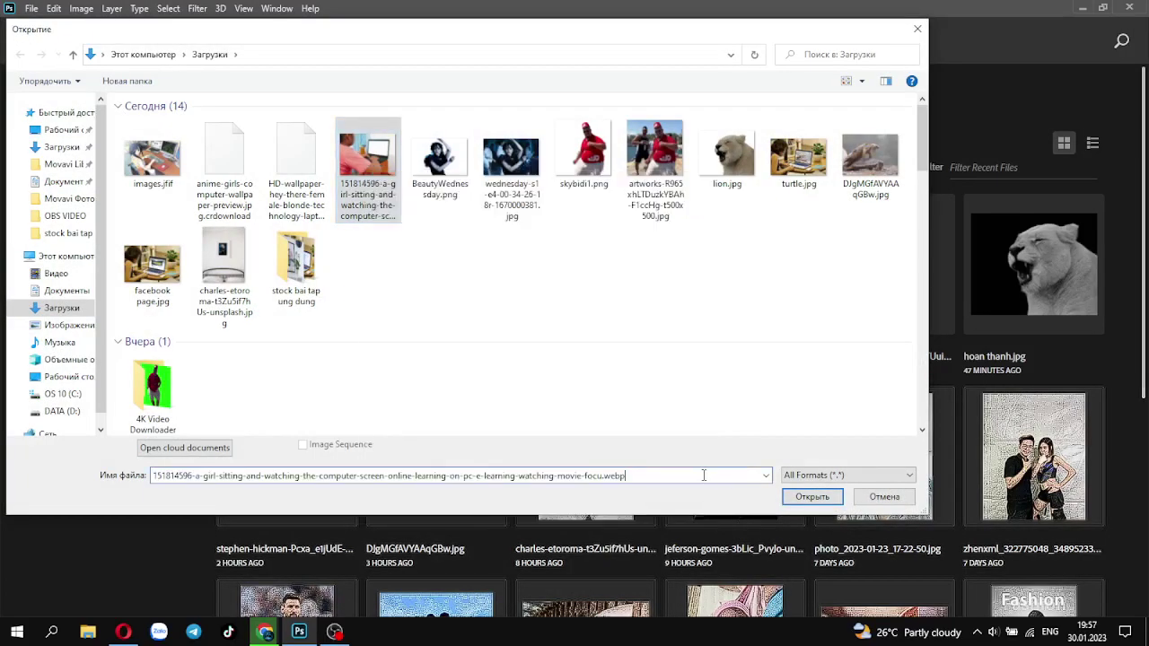
key("BackSpace")
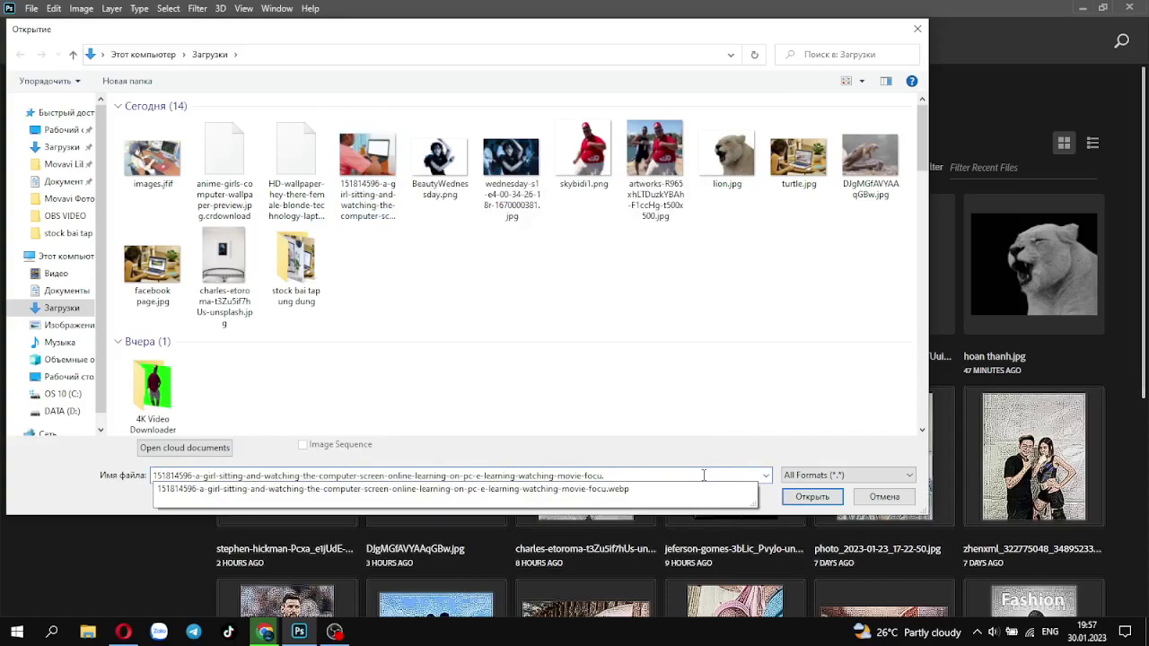
type("jpeg")
key("Return")
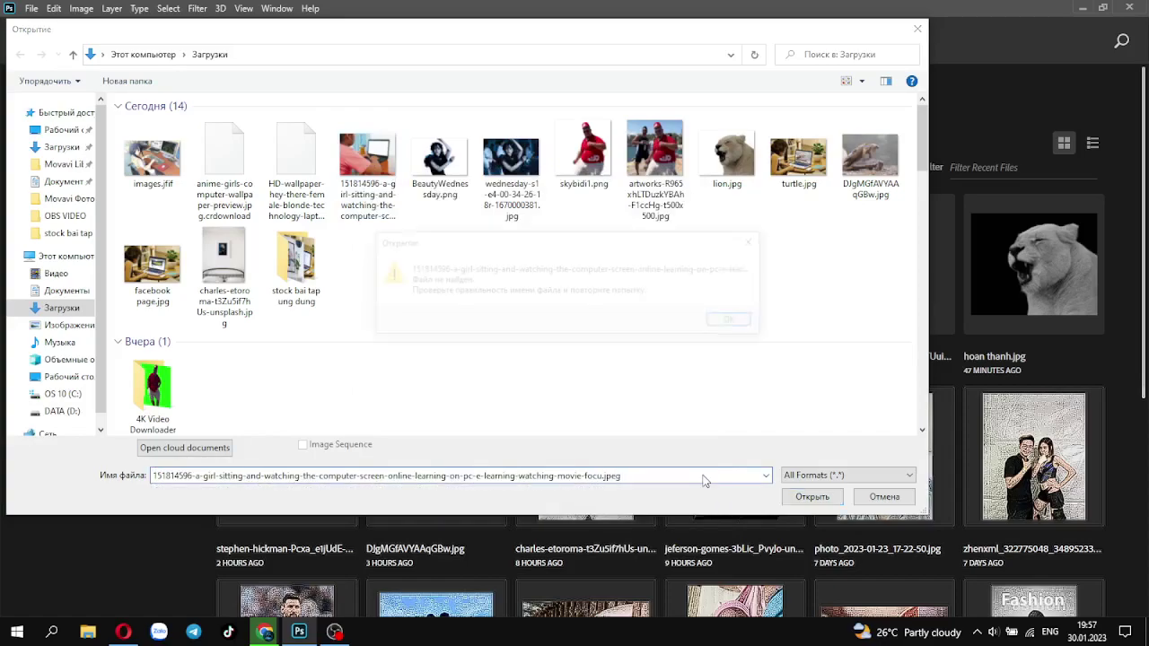
left_click(736, 322)
left_click(647, 479)
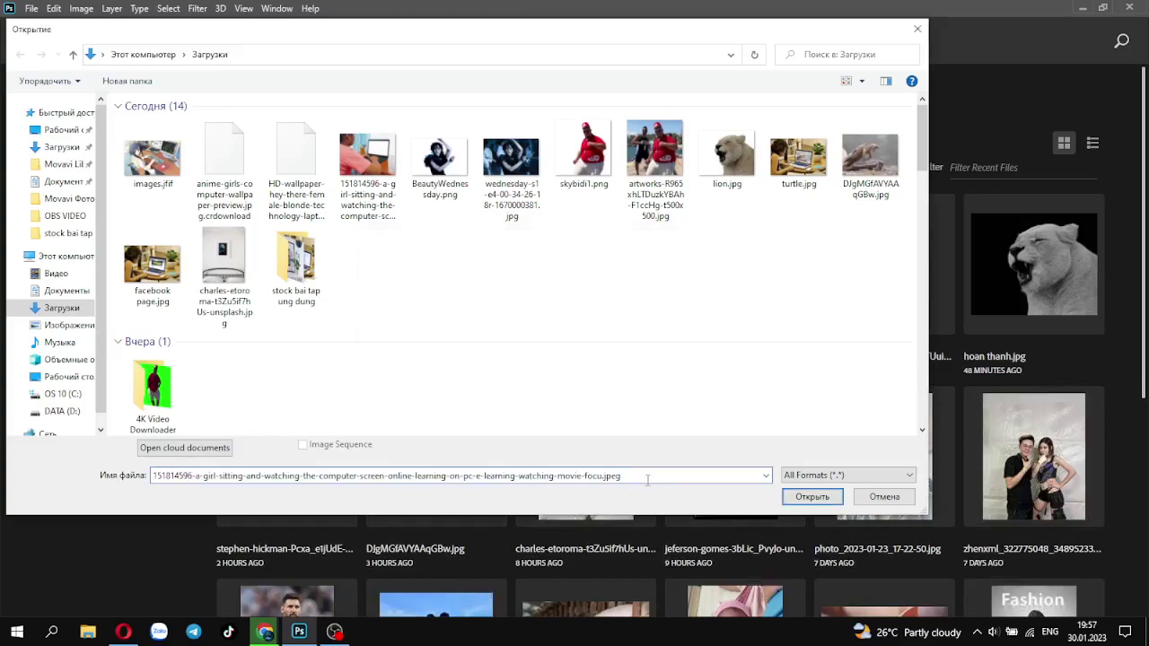
left_click(792, 501)
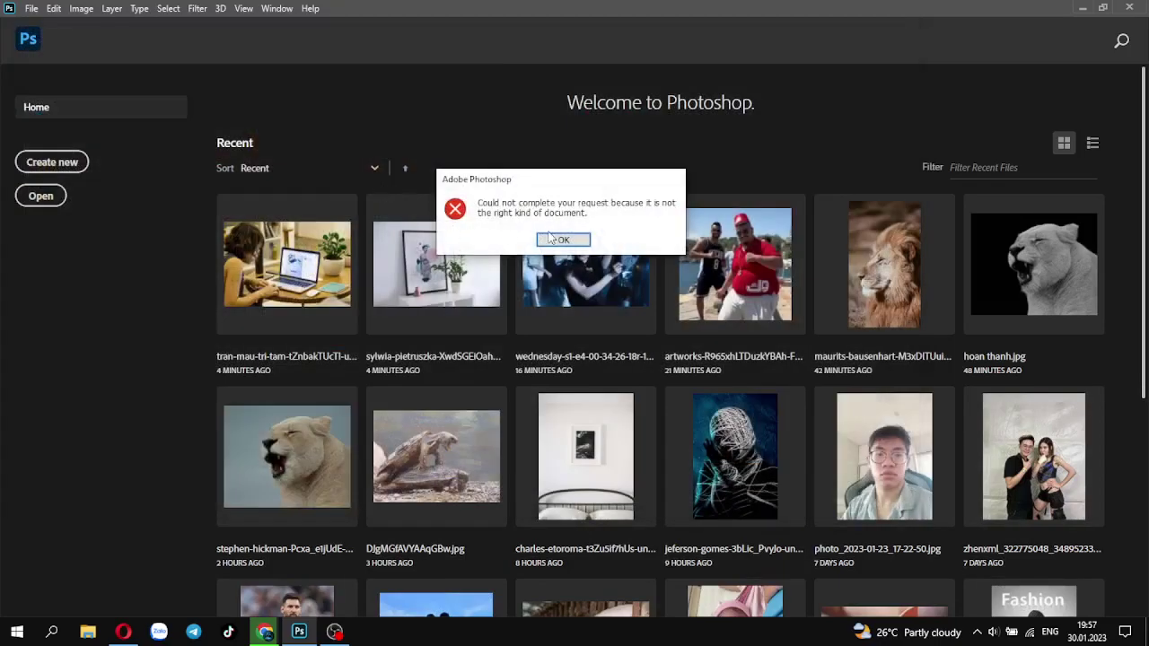
left_click(564, 241)
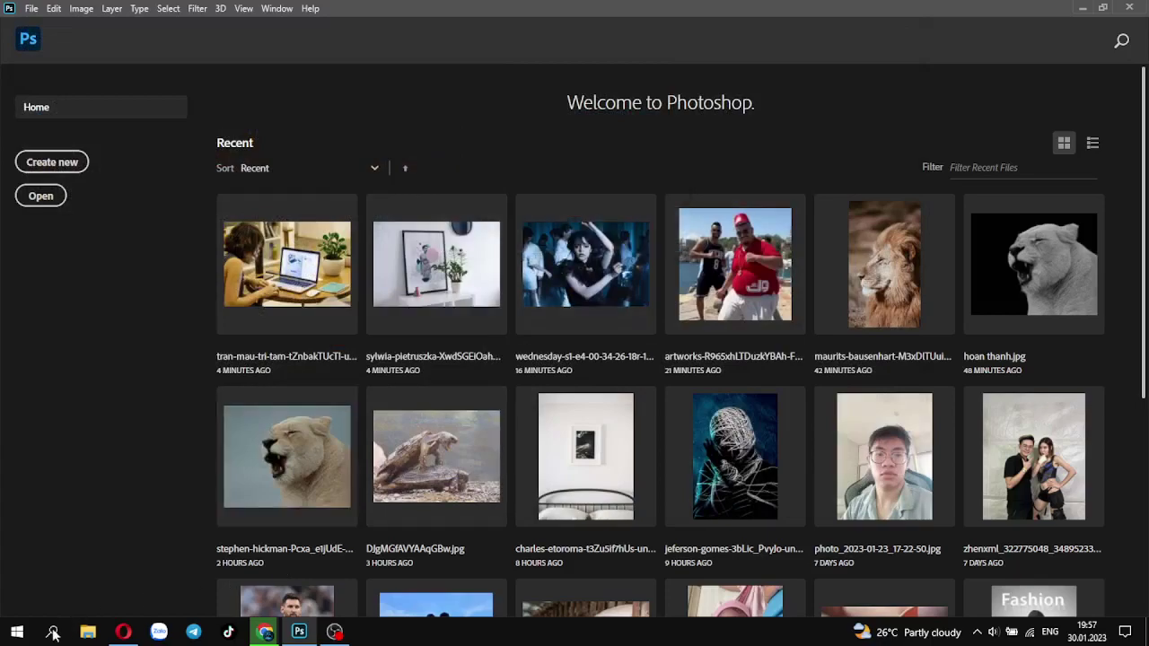
Step: Rename the 151814596 image in Downloads from .webp to .jpeg, accepting the extension warning
left_click(88, 632)
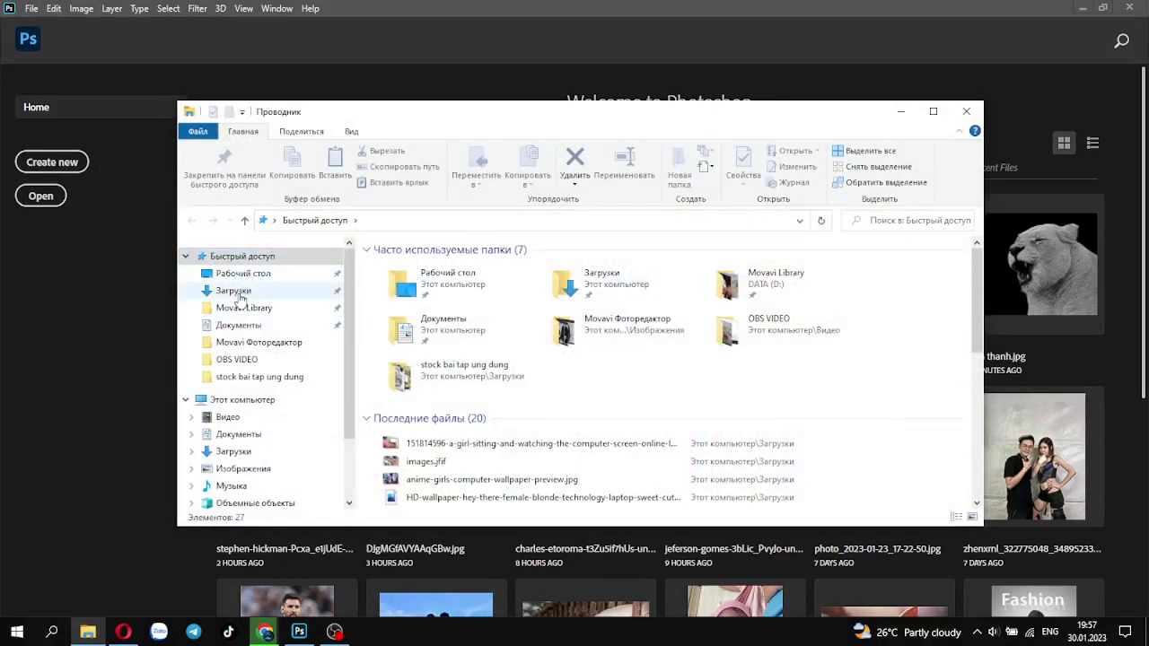
left_click(234, 290)
right_click(680, 355)
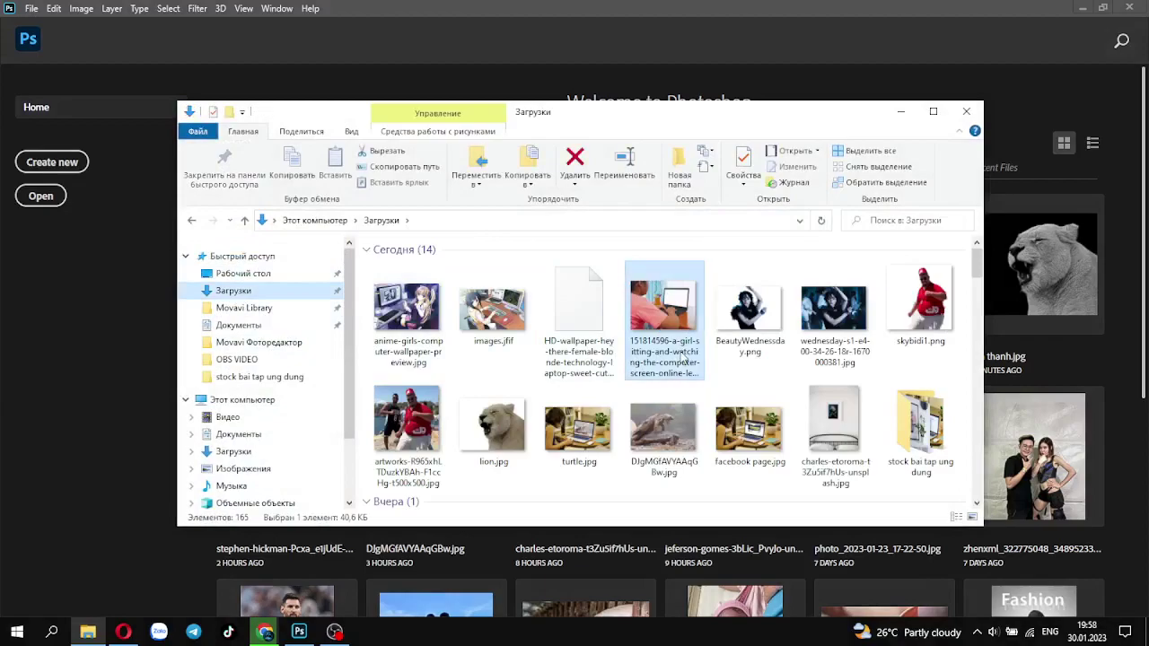
left_click(755, 587)
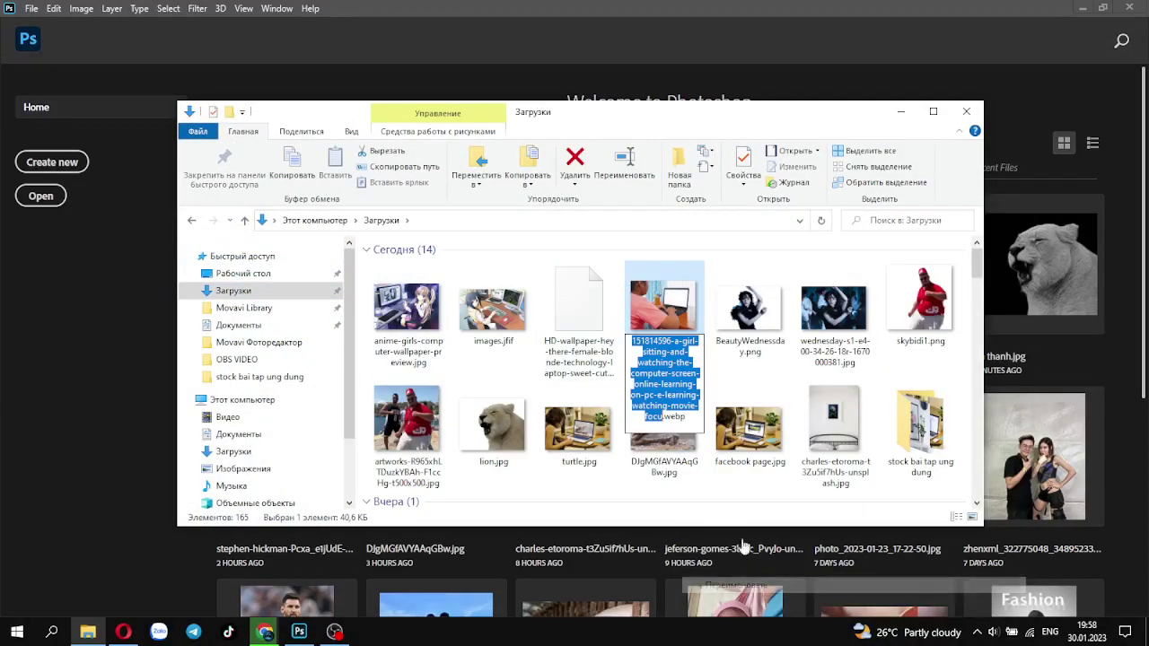
left_click(691, 420)
key("BackSpace")
key("BackSpace")
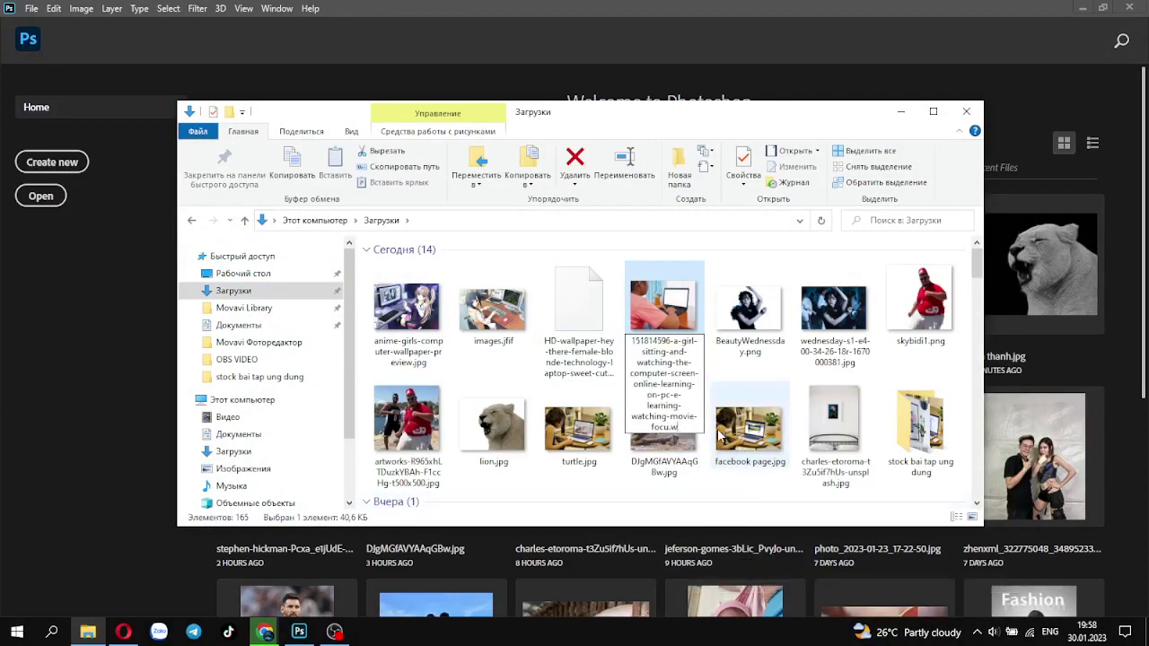
type("jpeg")
key("Return")
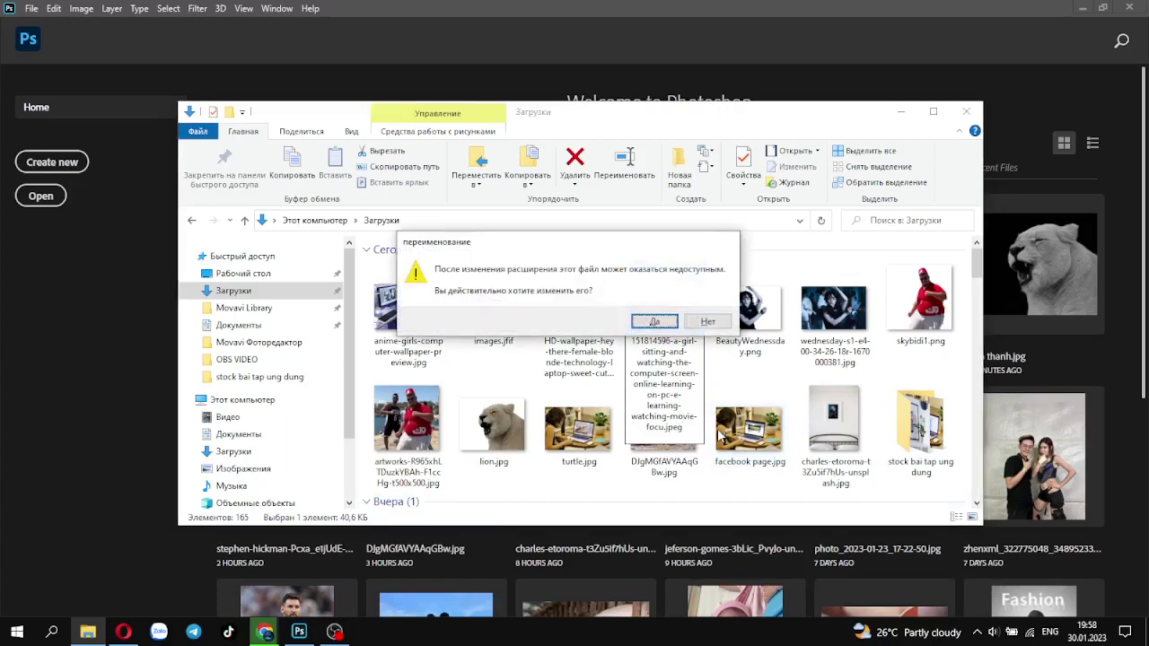
left_click(656, 321)
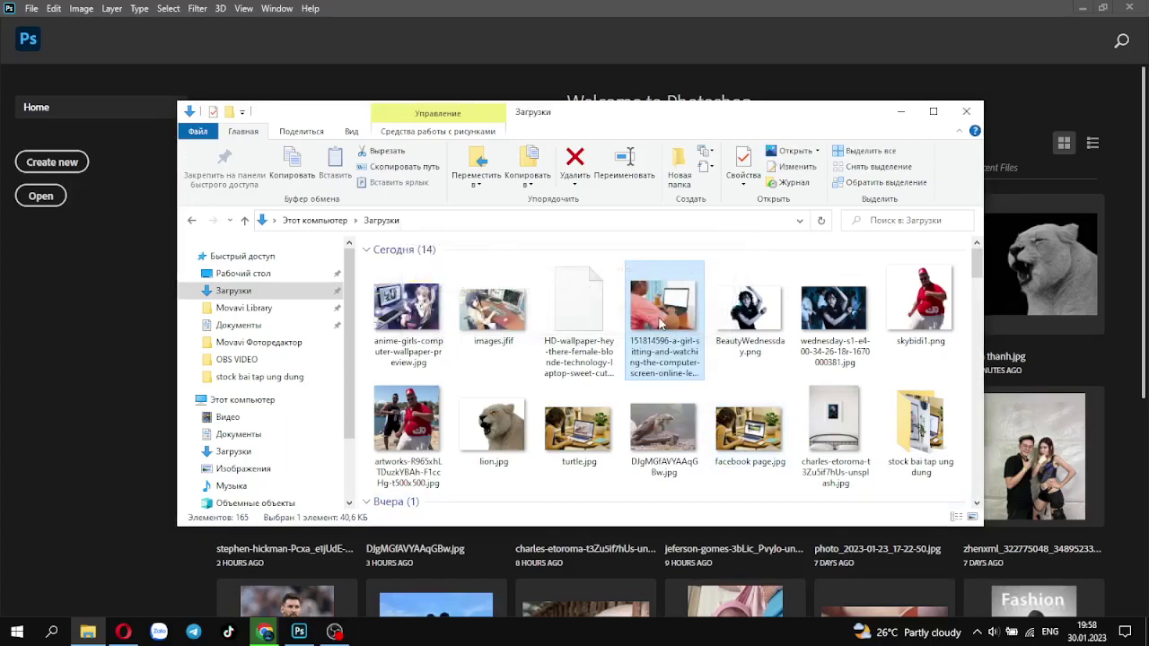
left_click(966, 111)
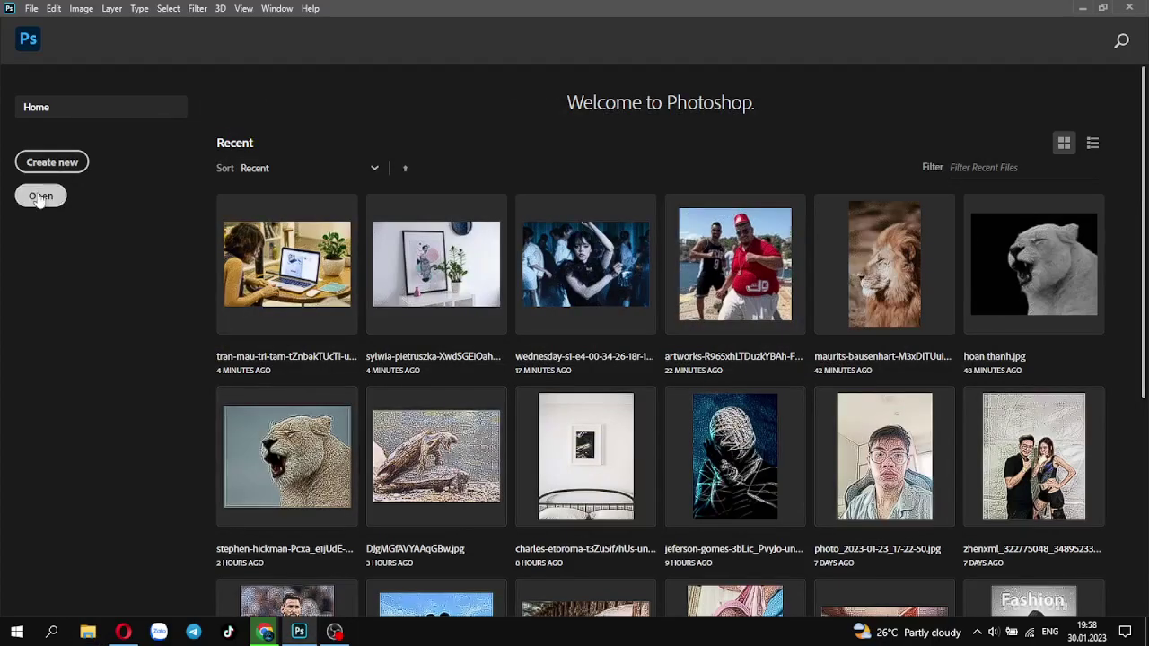
left_click(40, 196)
double_click(368, 162)
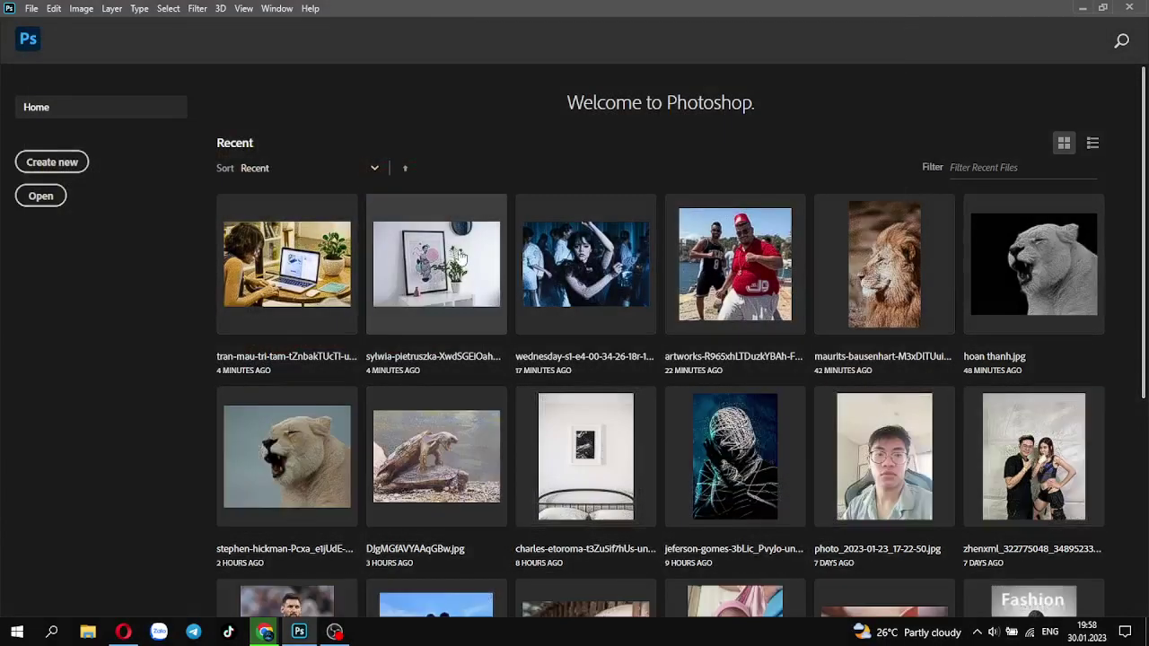
left_click(40, 196)
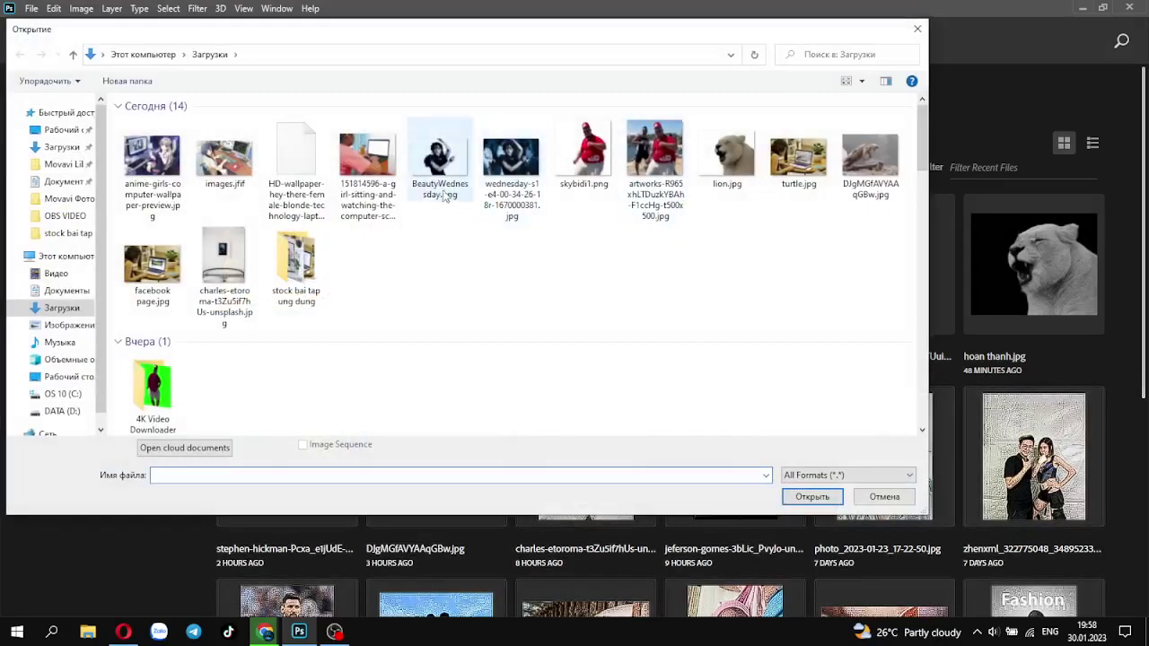
left_click(363, 171)
double_click(359, 184)
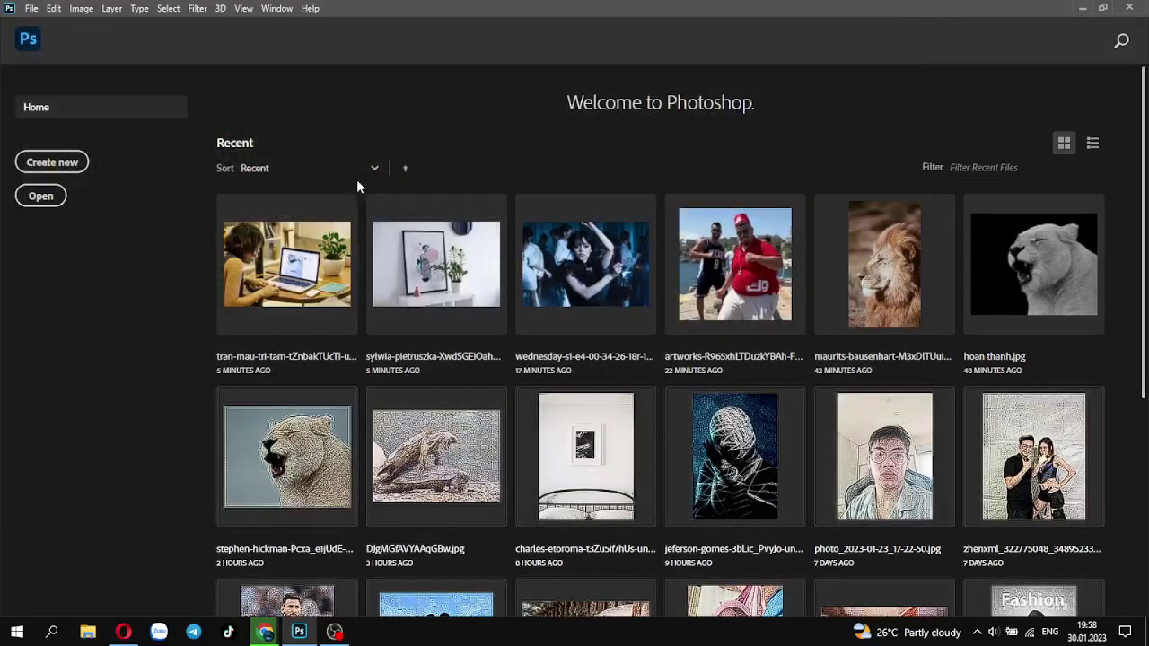
left_click(42, 195)
double_click(395, 211)
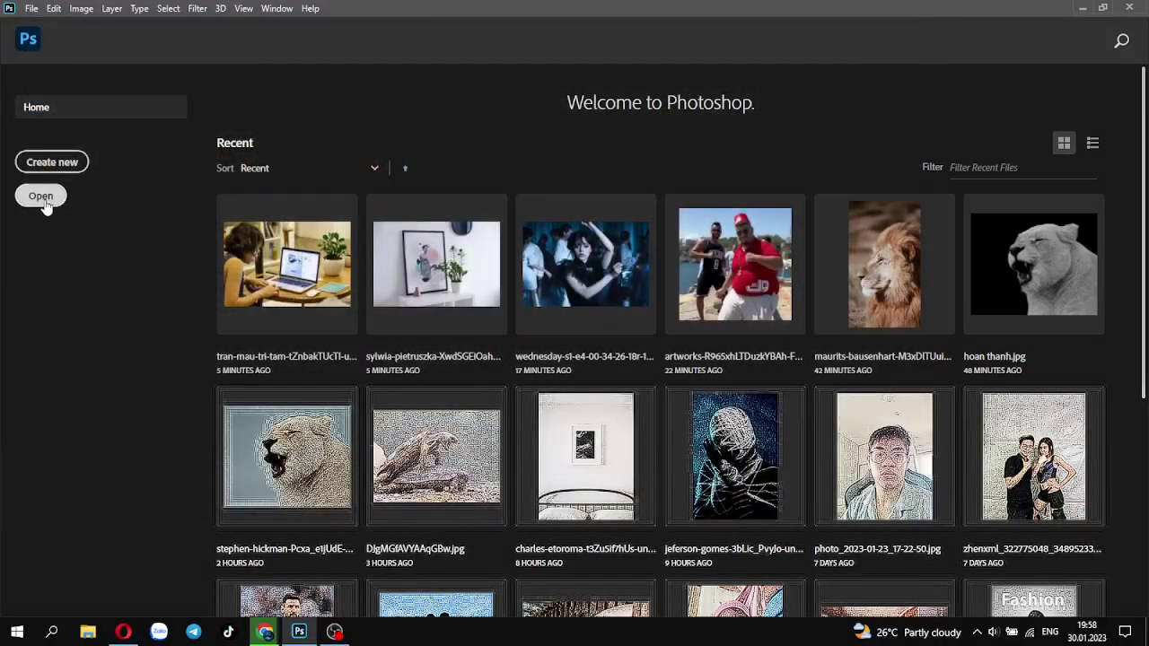
left_click(40, 197)
left_click(162, 208)
double_click(218, 169)
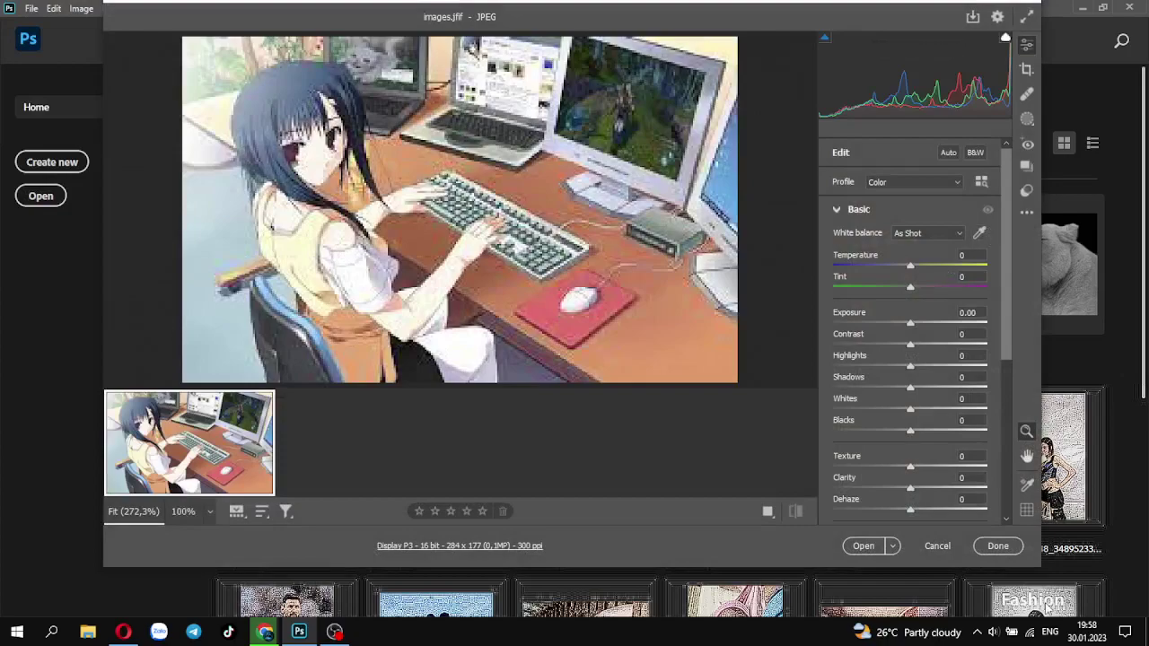
left_click(937, 546)
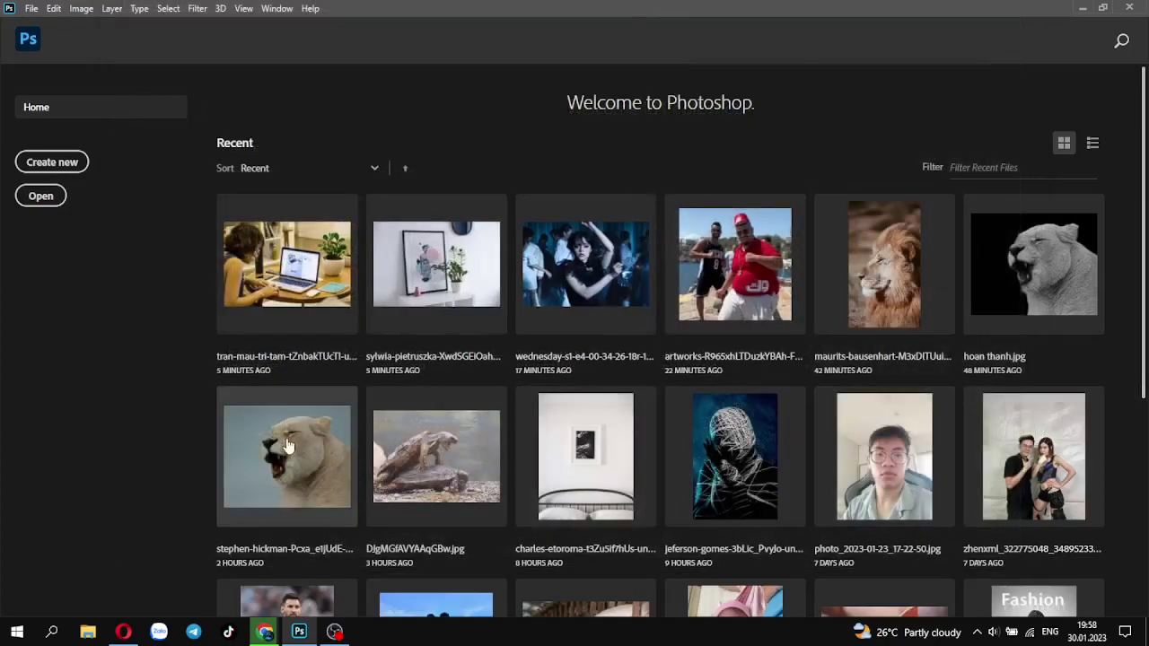
Step: Rename the 151814596 image from .jpeg to .jpg, then preview it in Photos and close it
left_click(90, 631)
left_click(235, 290)
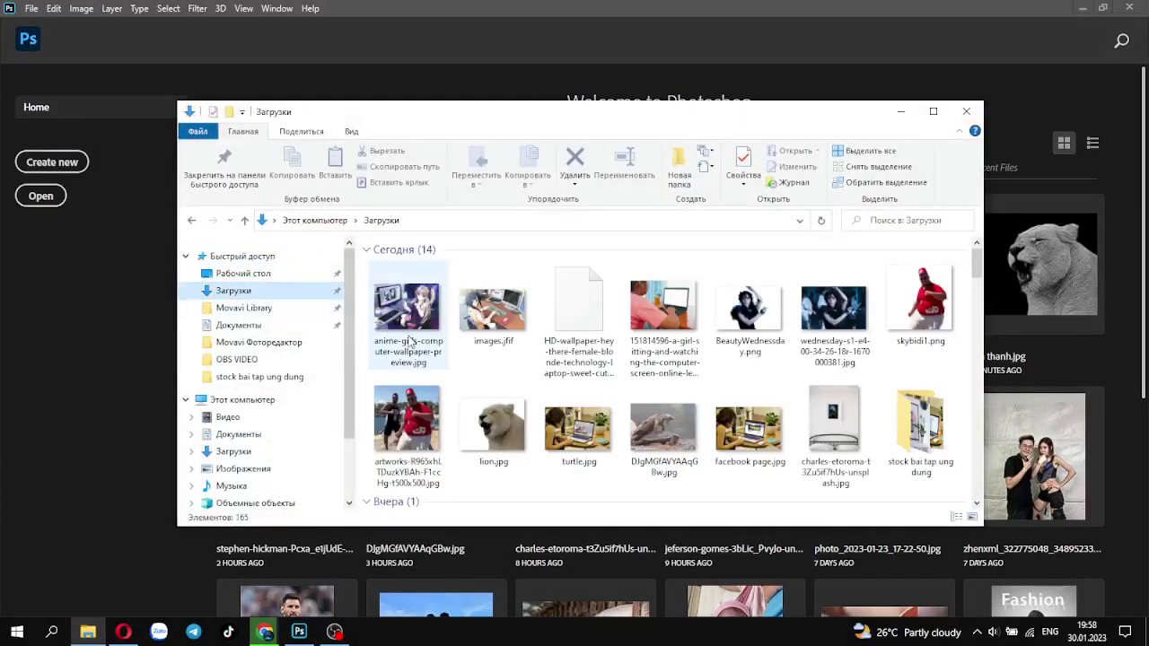
right_click(660, 314)
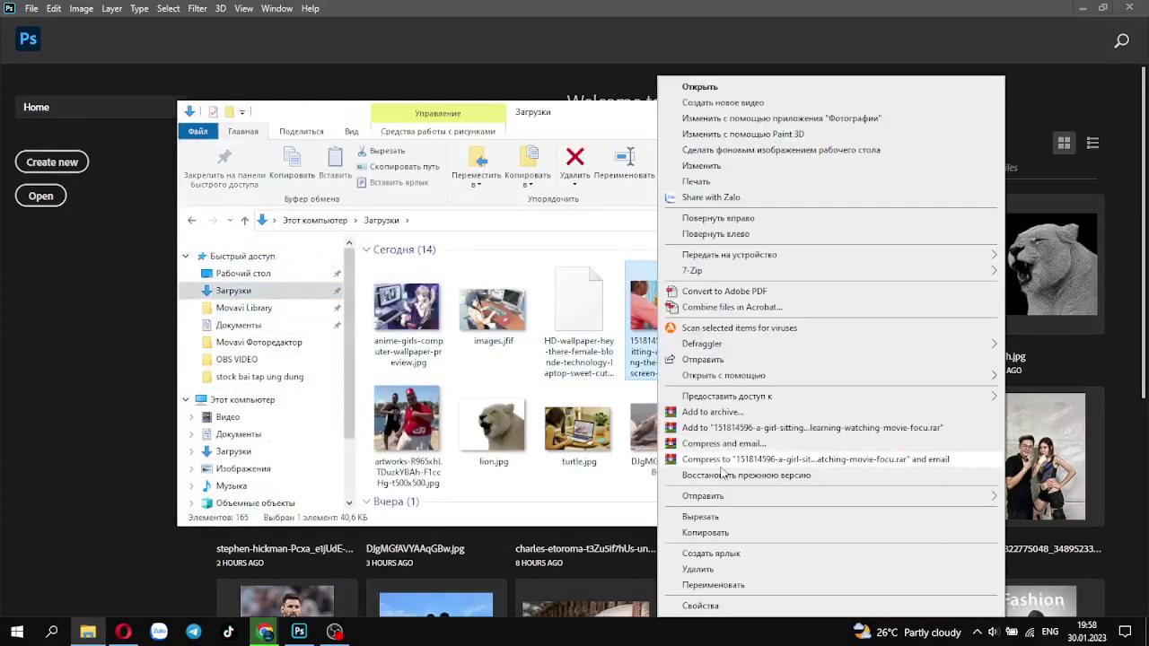
left_click(749, 586)
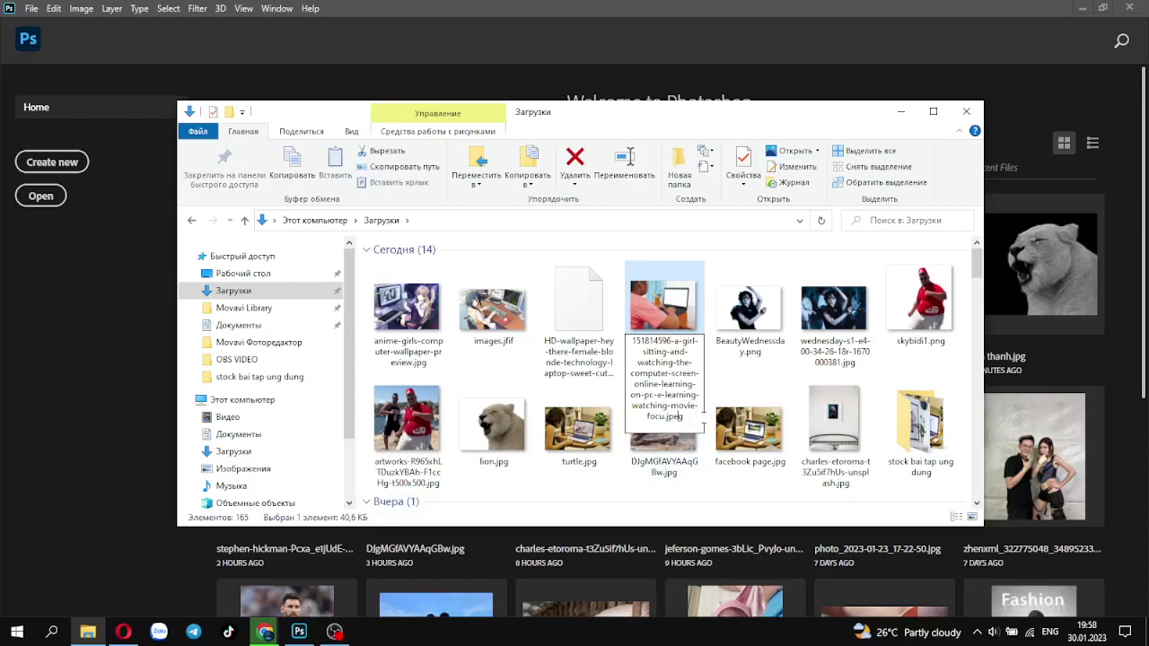
key("BackSpace")
key("Return")
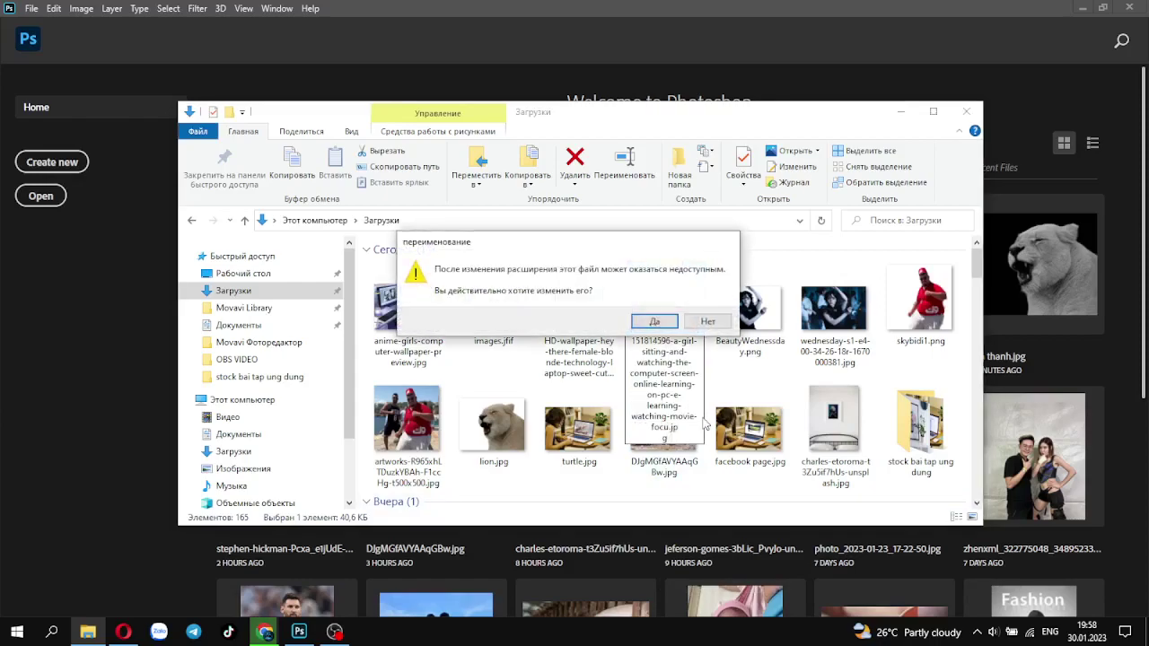
left_click(652, 323)
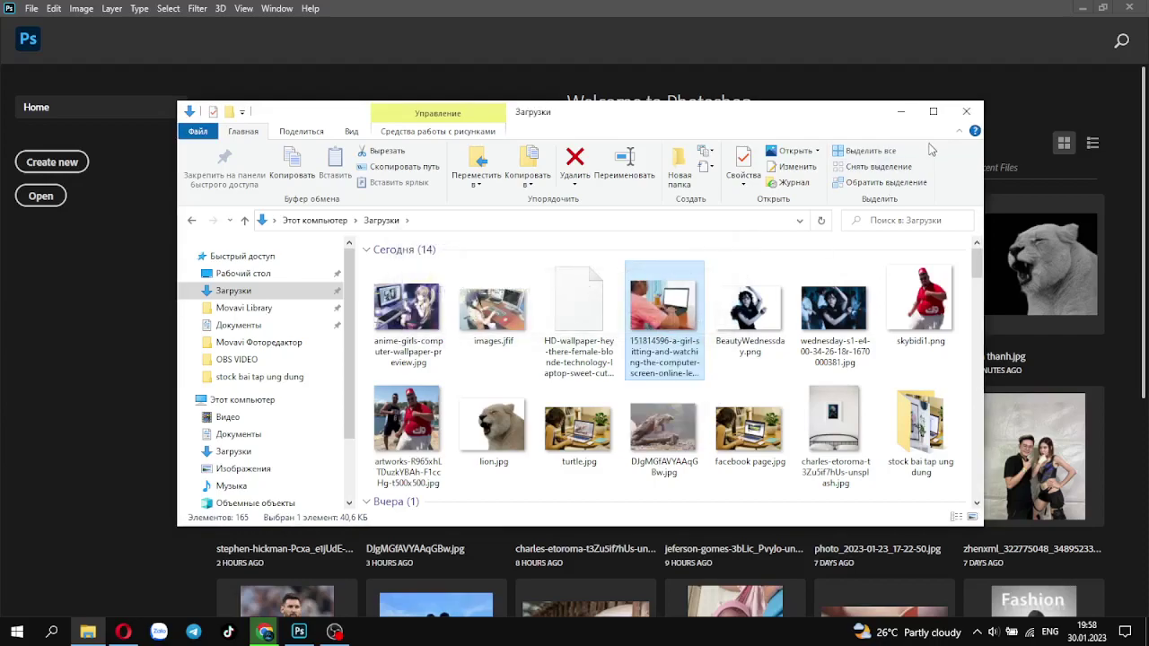
double_click(664, 321)
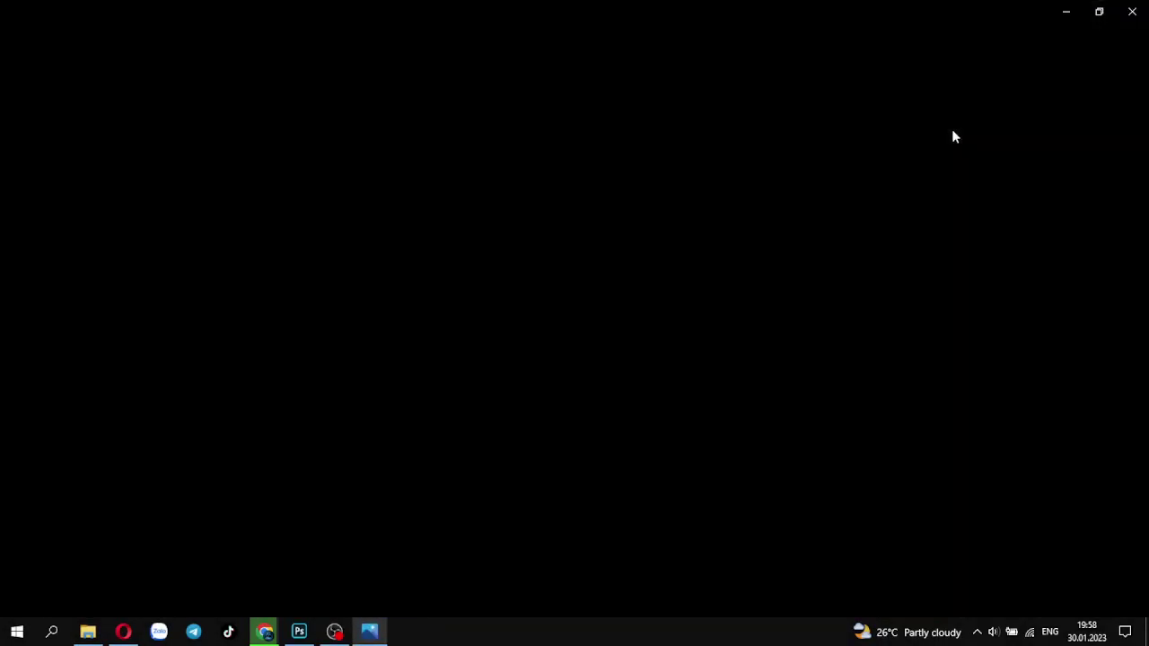
left_click(1133, 11)
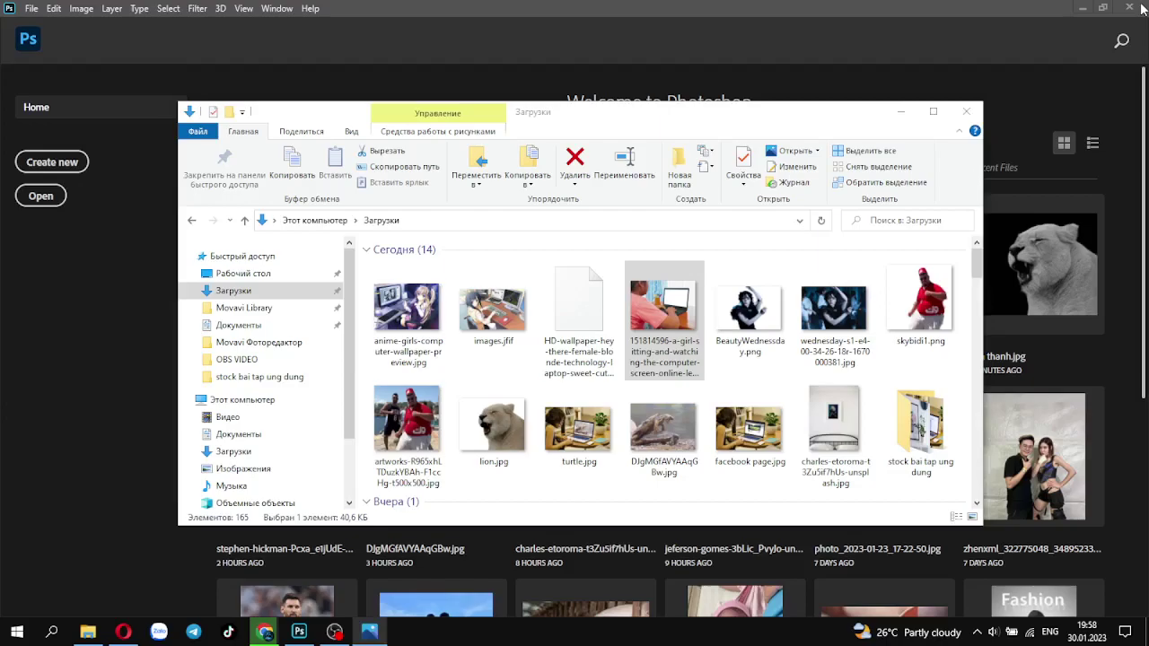
Step: Open the sylwia framed-poster-and-plant photo in Photoshop, accepting the colour profile prompt
left_click(975, 108)
left_click(36, 199)
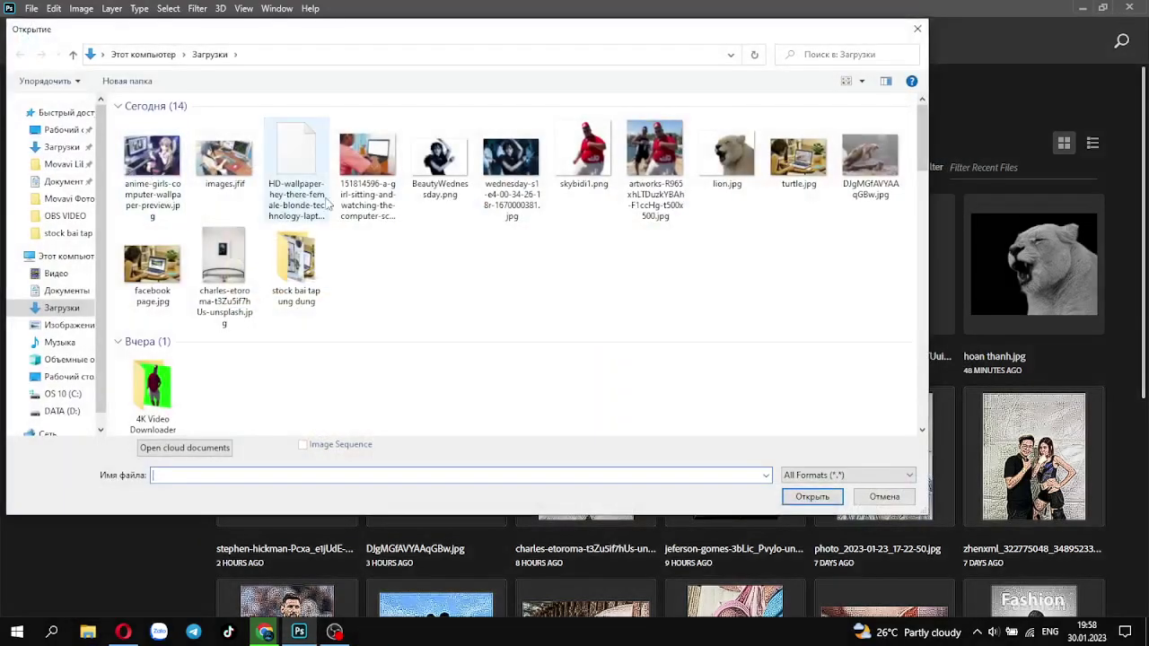
left_click(376, 202)
double_click(375, 202)
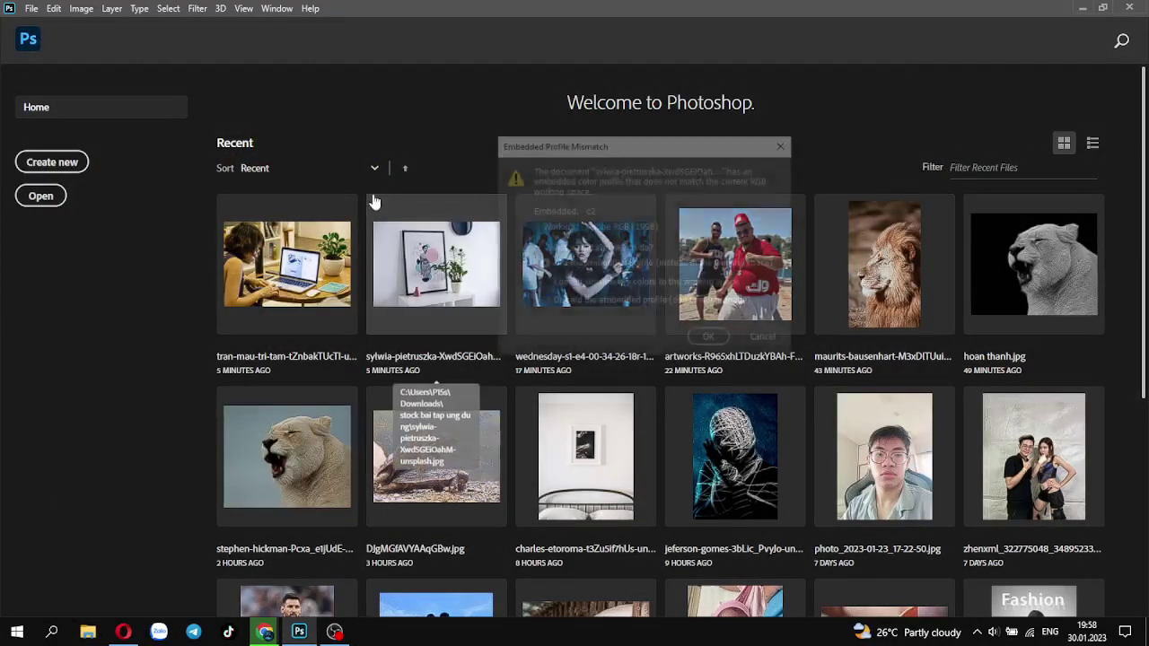
left_click(711, 340)
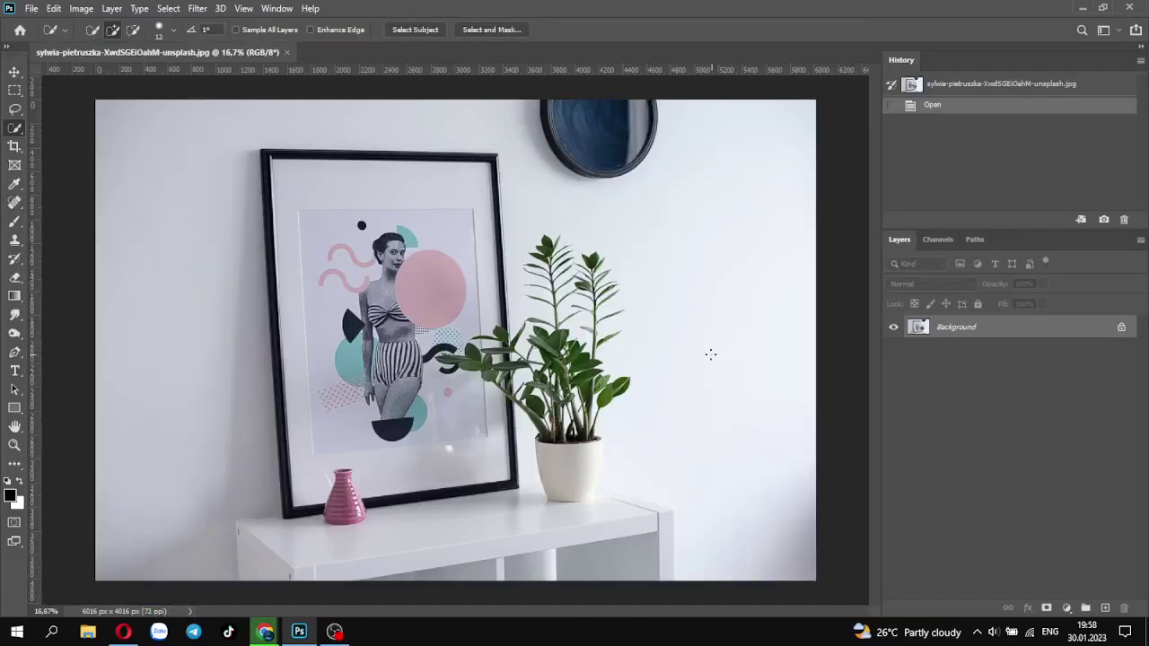
Step: Try opening the 151814596 girl-at-laptop photo and dismiss the program error
left_click(32, 8)
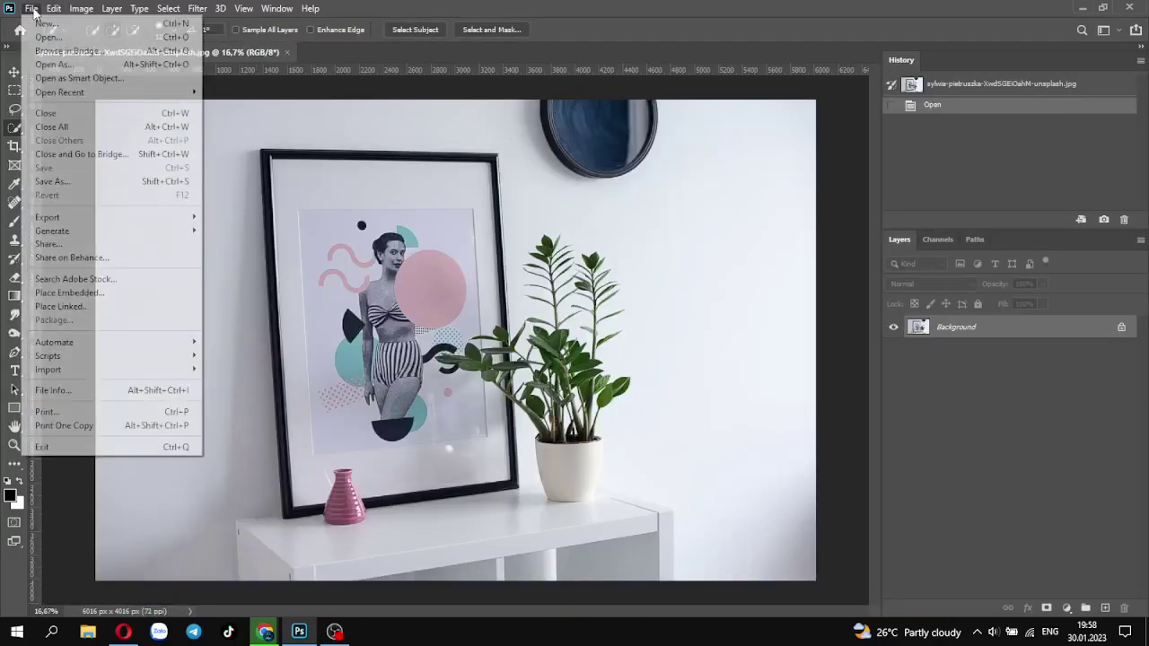
left_click(36, 37)
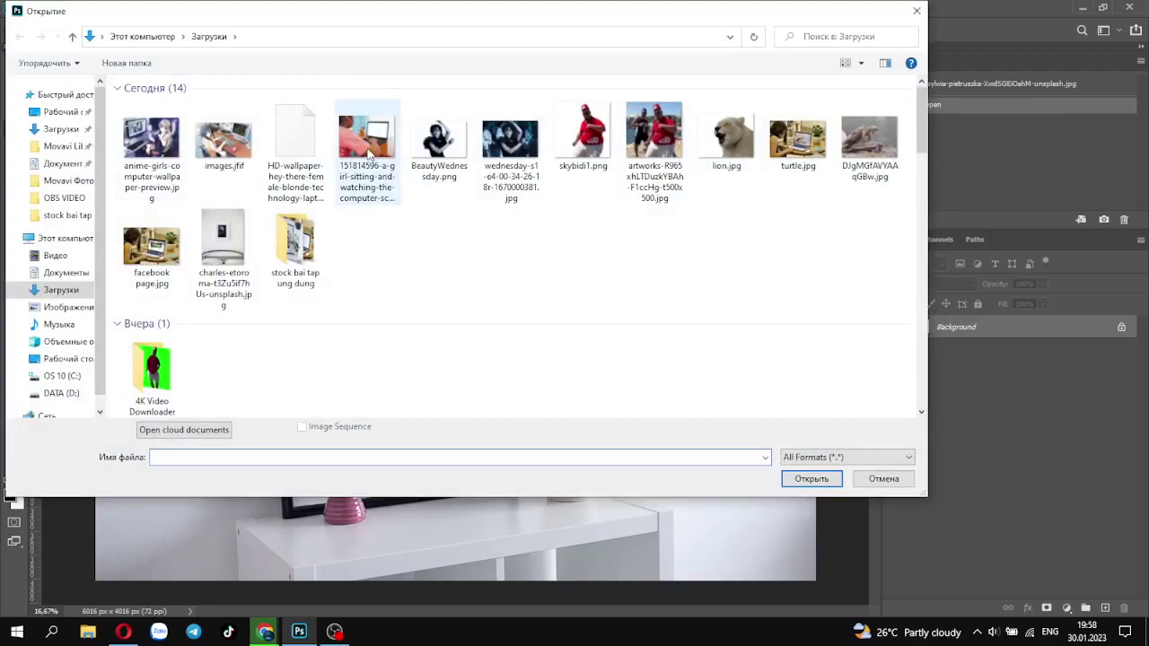
double_click(368, 153)
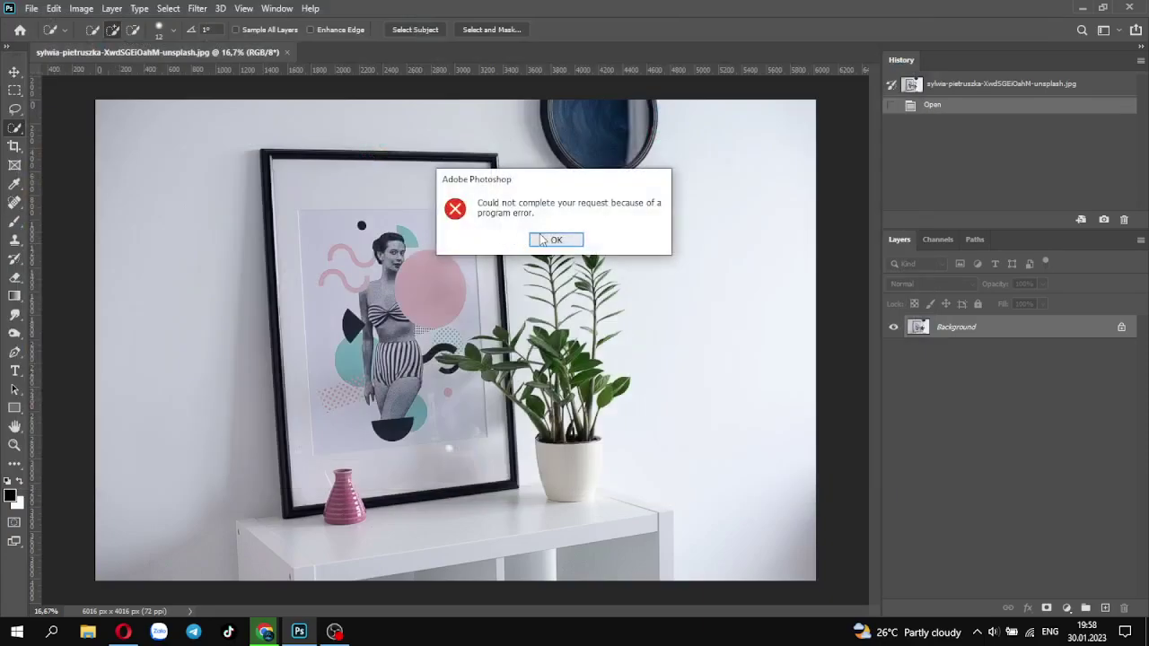
left_click(542, 240)
Step: Try opening images.jfif and cancel the Camera Raw editor
left_click(34, 9)
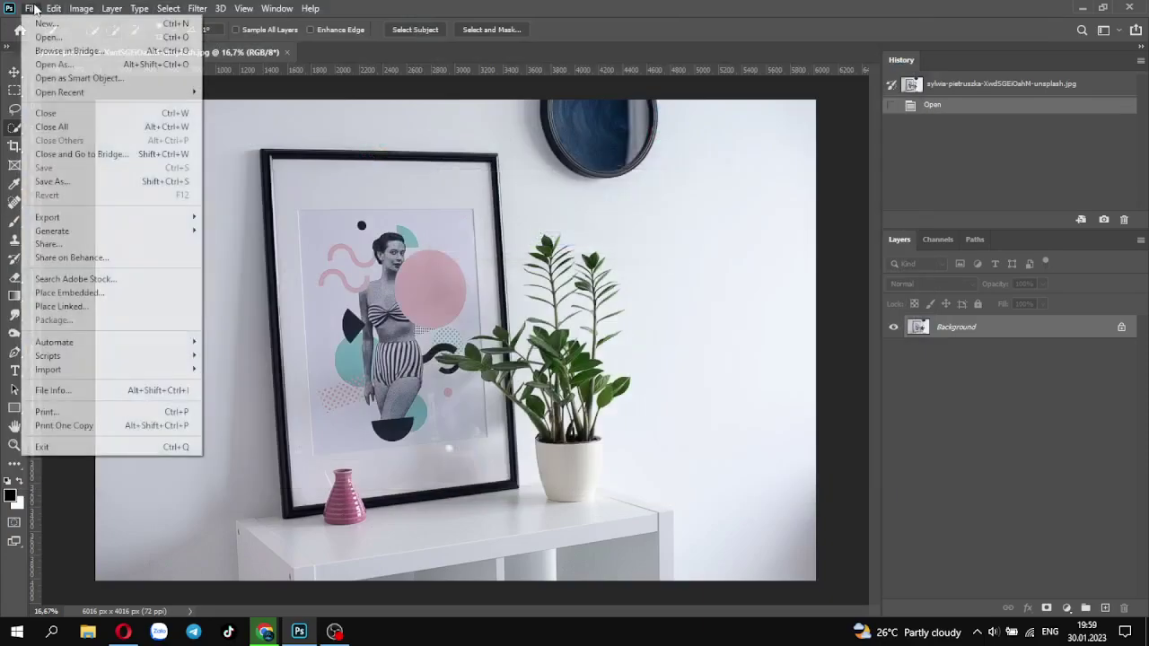
left_click(44, 38)
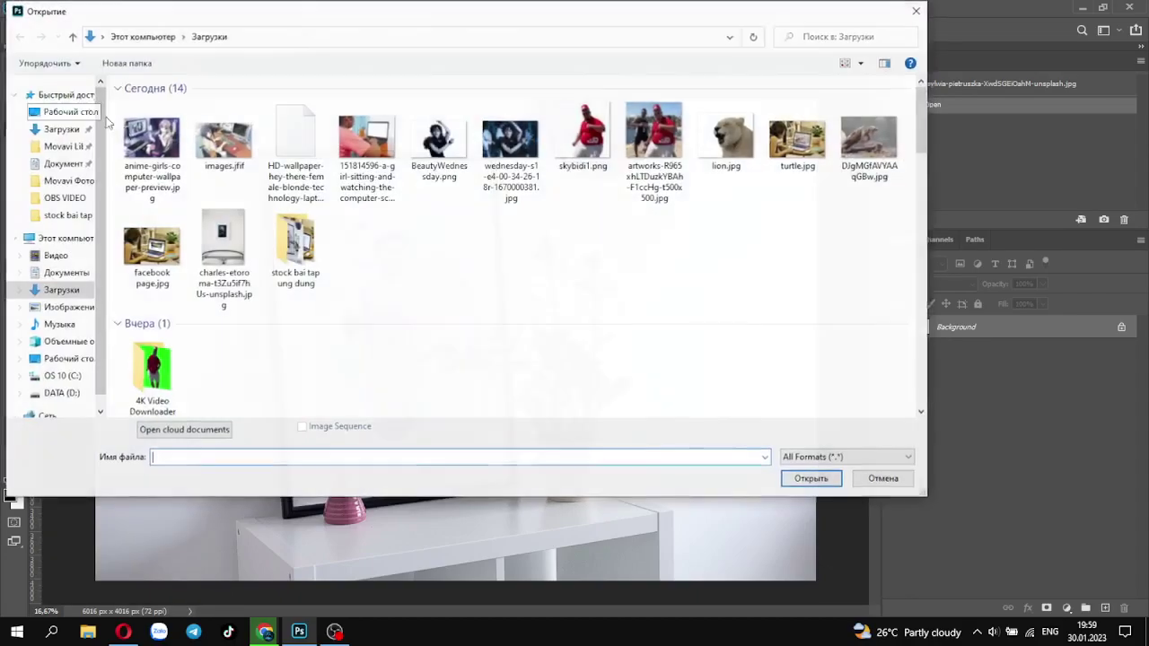
left_click(220, 156)
double_click(220, 156)
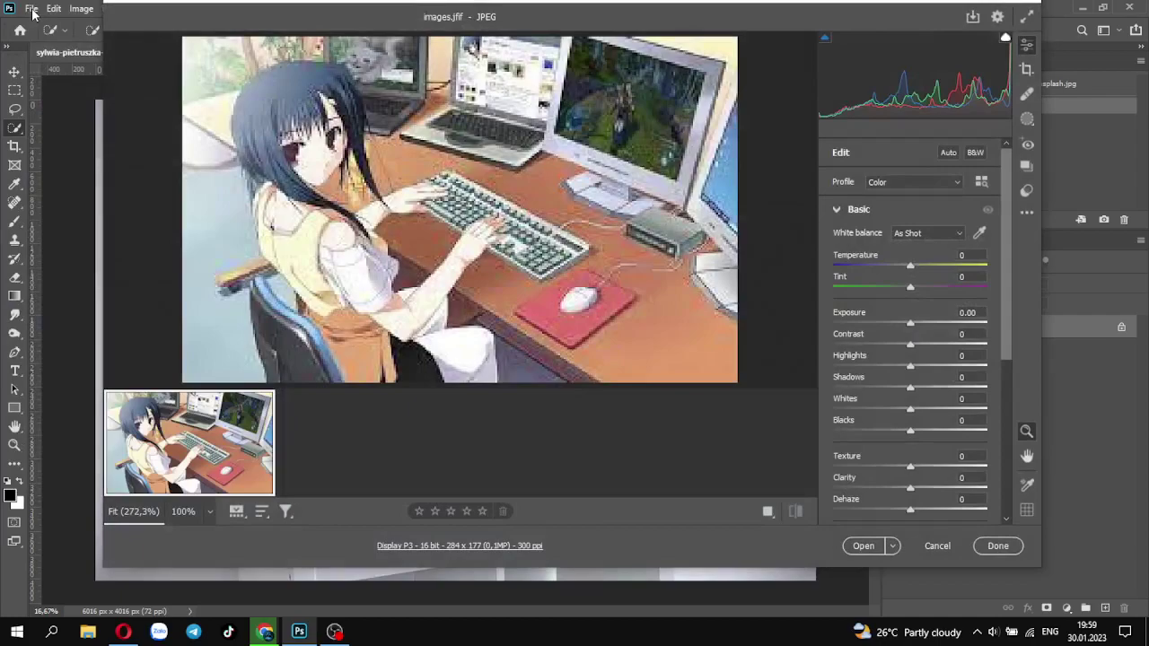
left_click(937, 544)
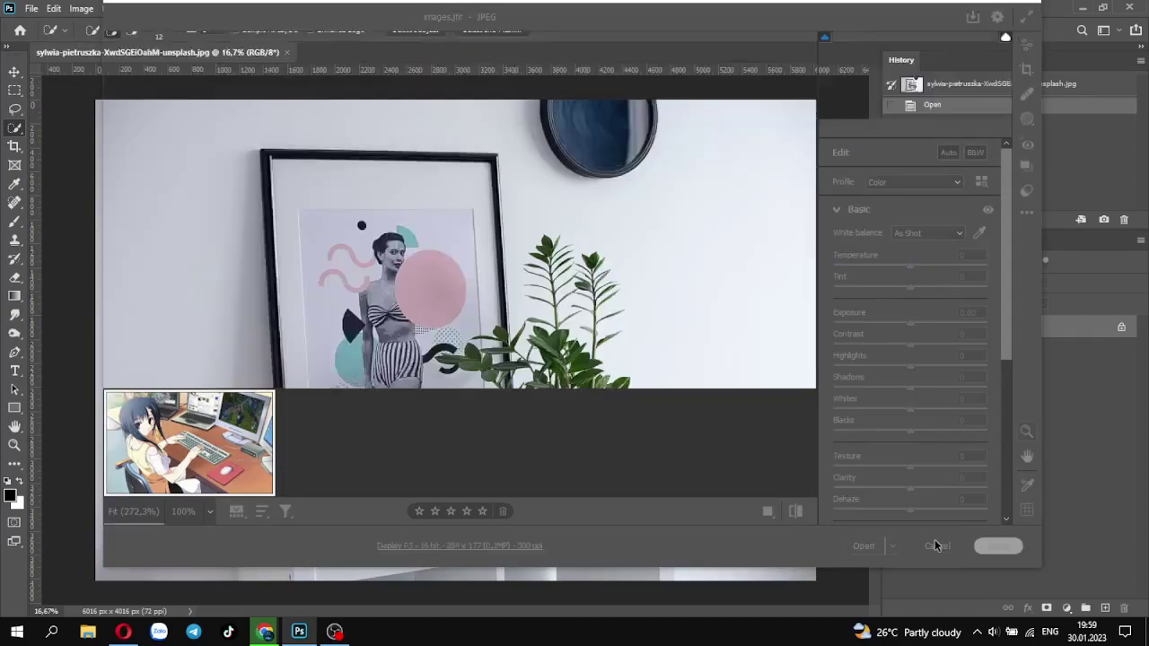
Step: In File Explorer's Downloads, start renaming the anime-girls computer wallpaper file
left_click(88, 634)
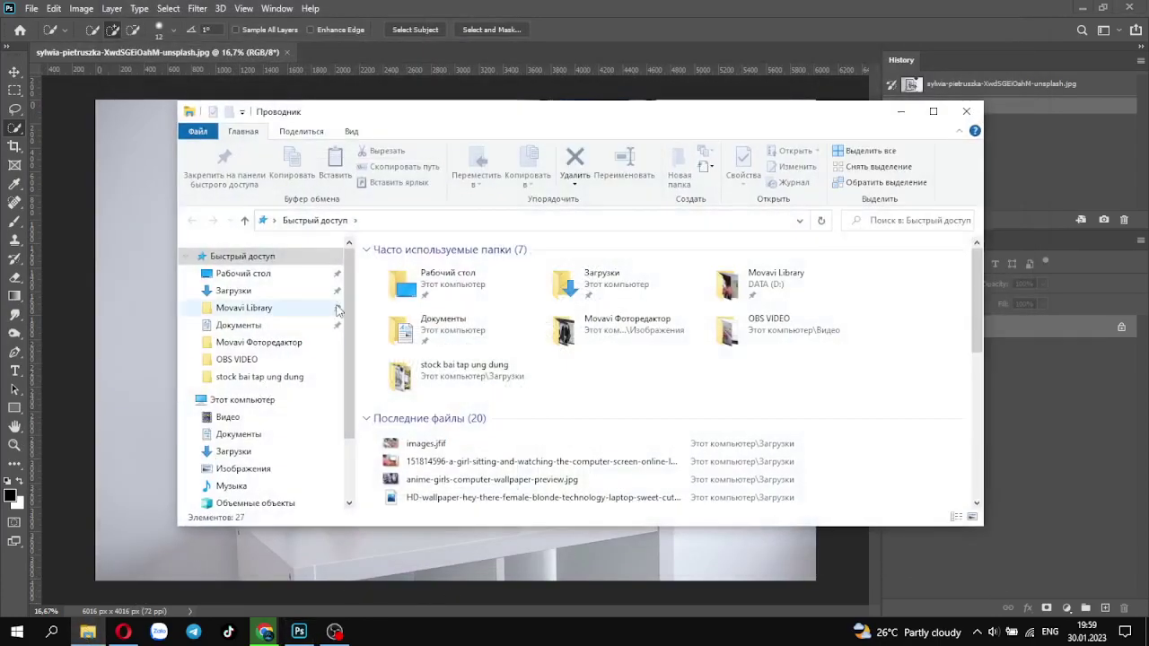
left_click(235, 290)
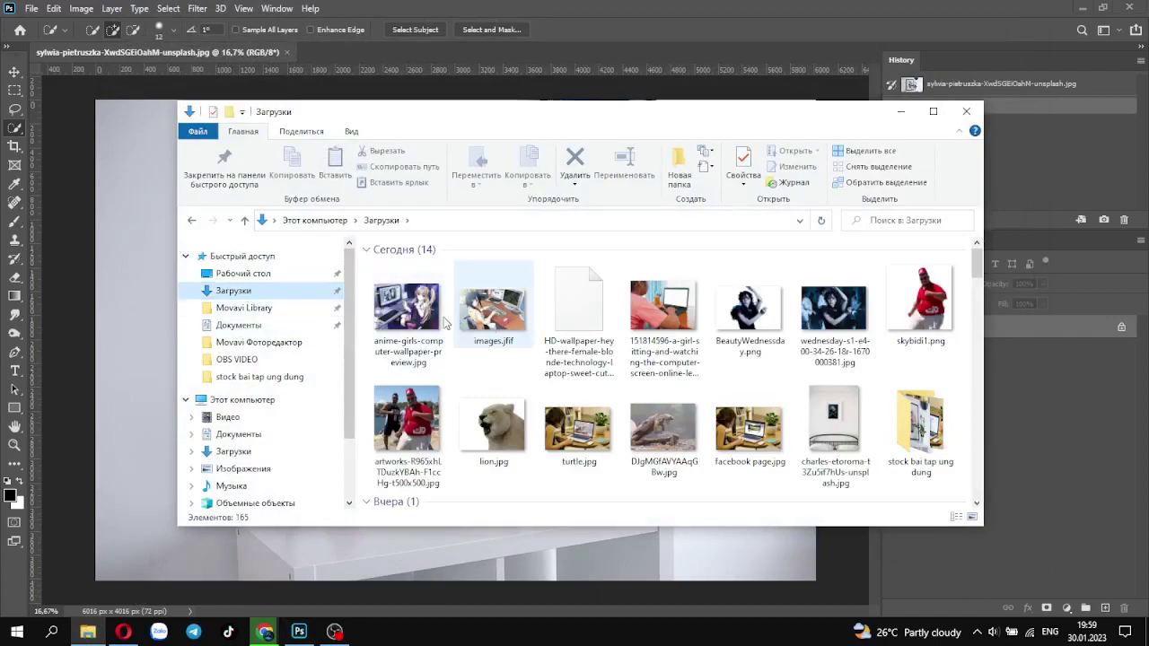
right_click(409, 321)
left_click(391, 350)
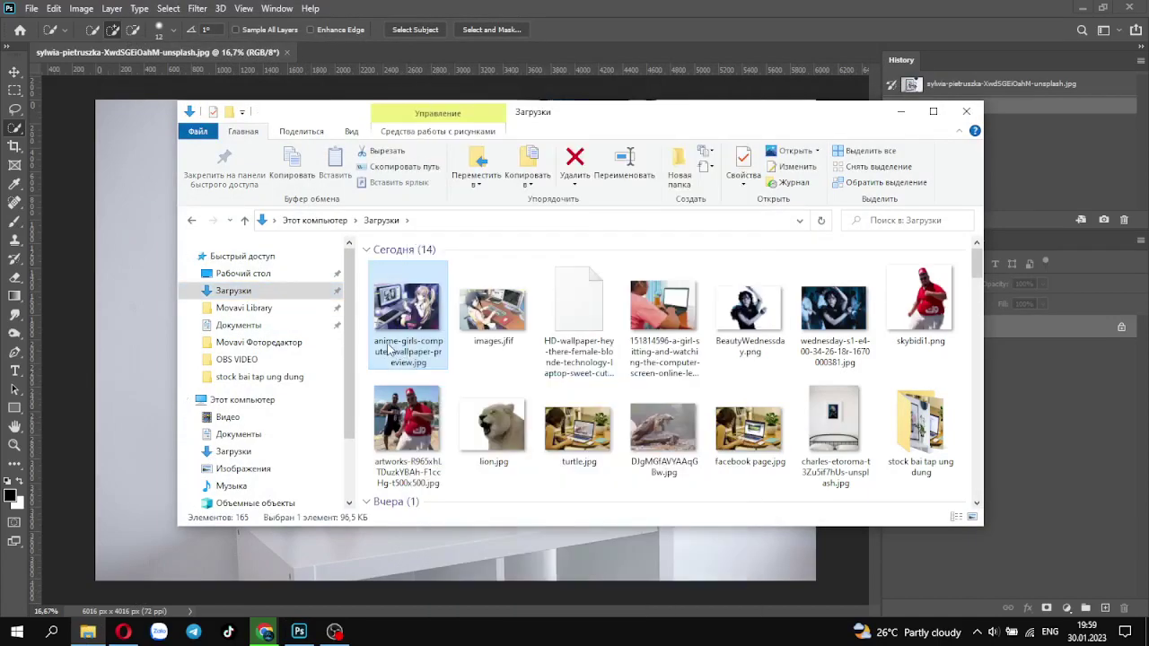
Step: Open anime-girls-computer-wallpaper-preview.jpg in Photoshop, accepting the missing profile prompt
left_click(34, 9)
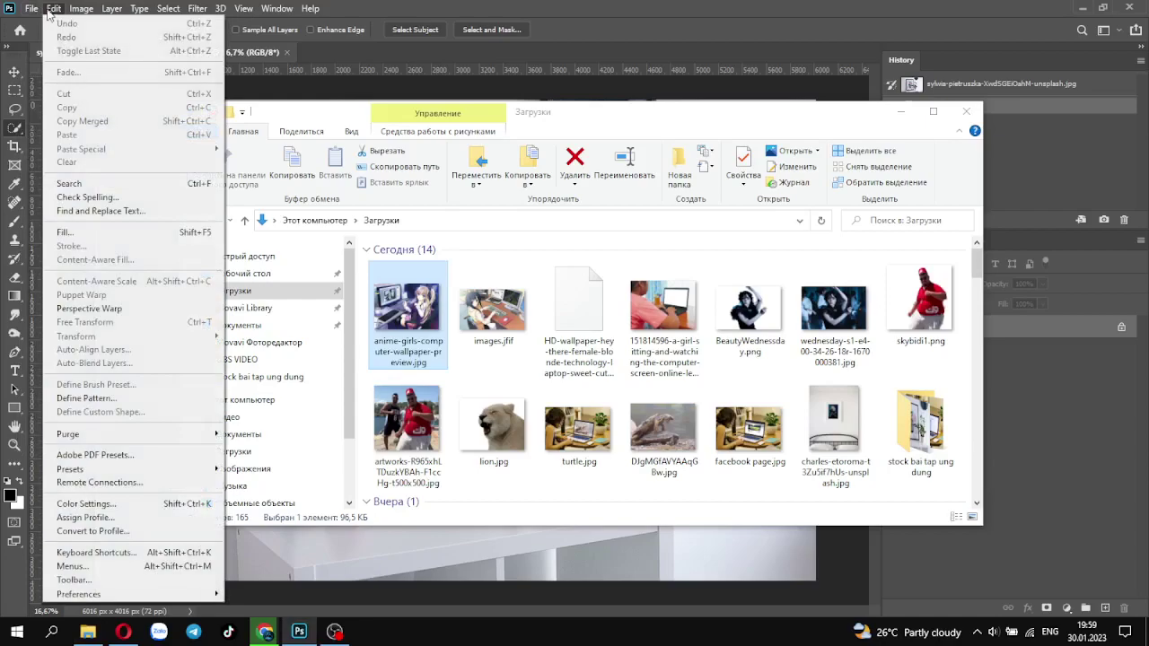
left_click(44, 36)
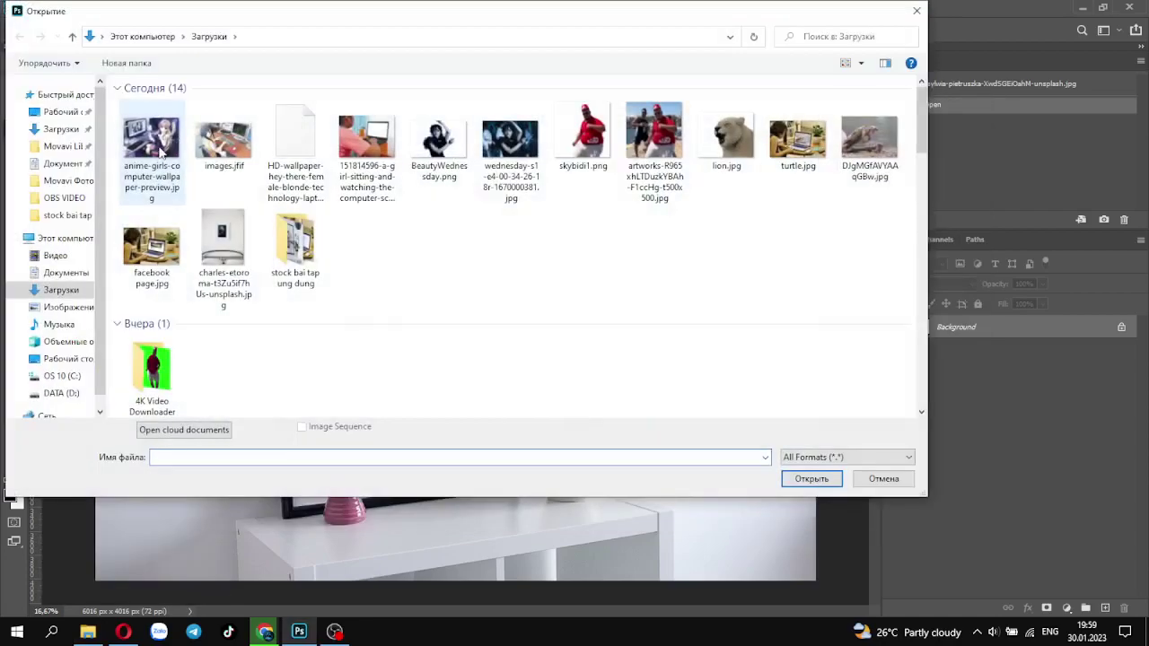
double_click(160, 146)
left_click(726, 323)
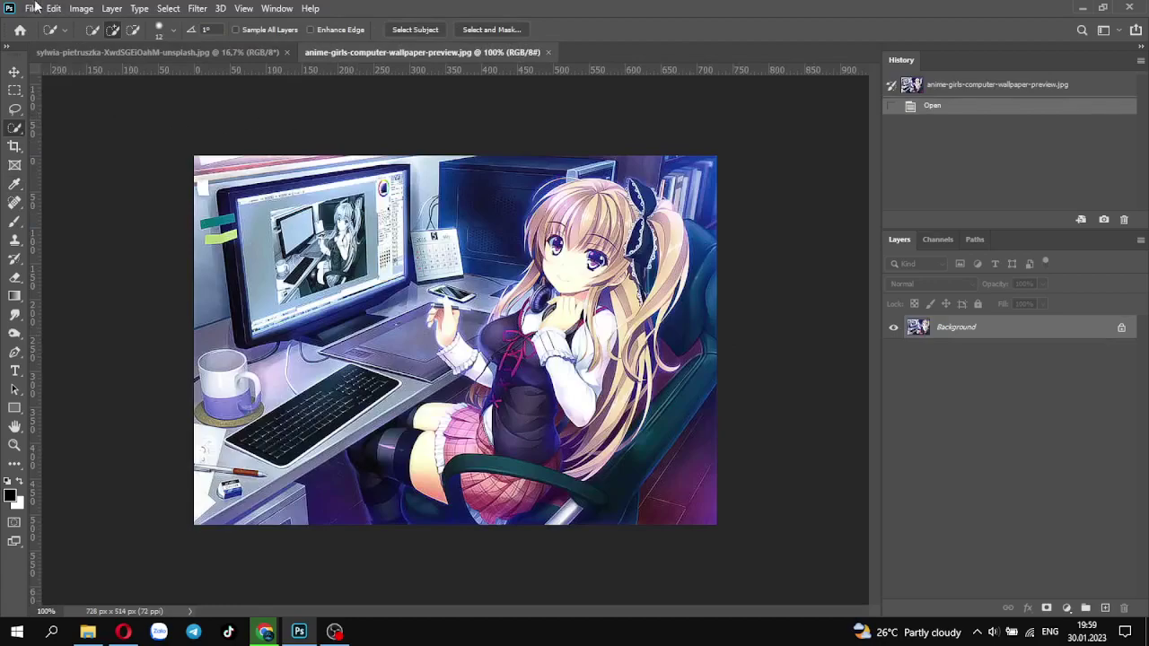
left_click(33, 8)
Step: Open the artworks-R965 dancing-men JPG, accept the missing profile, and select the whole canvas
left_click(50, 37)
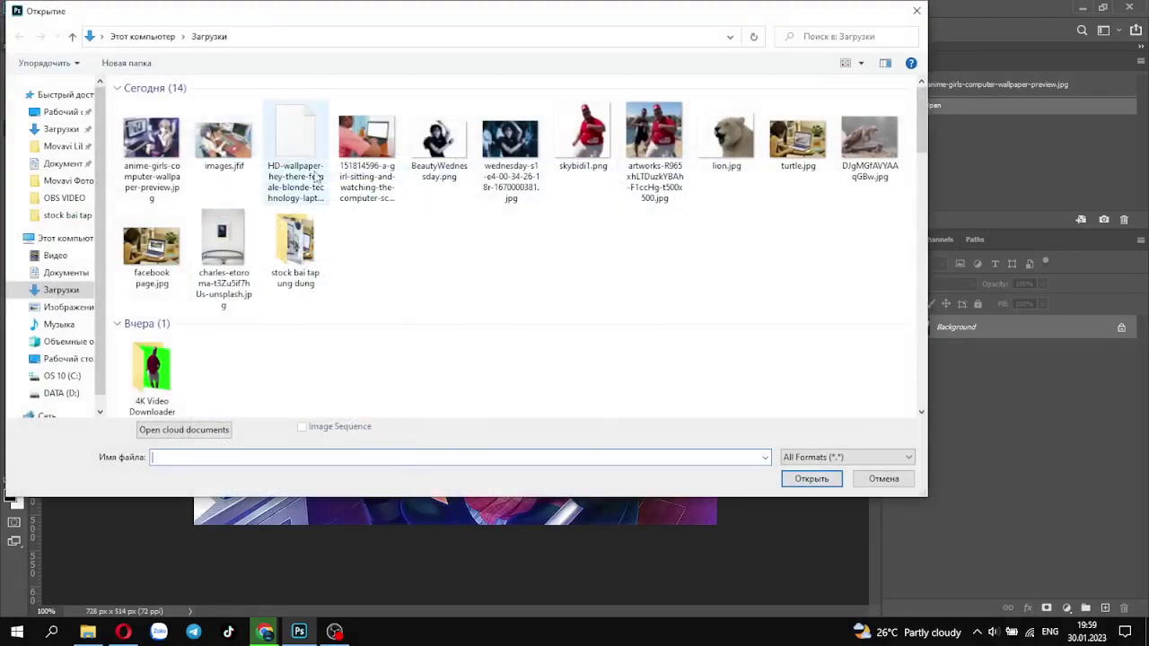
left_click(579, 154)
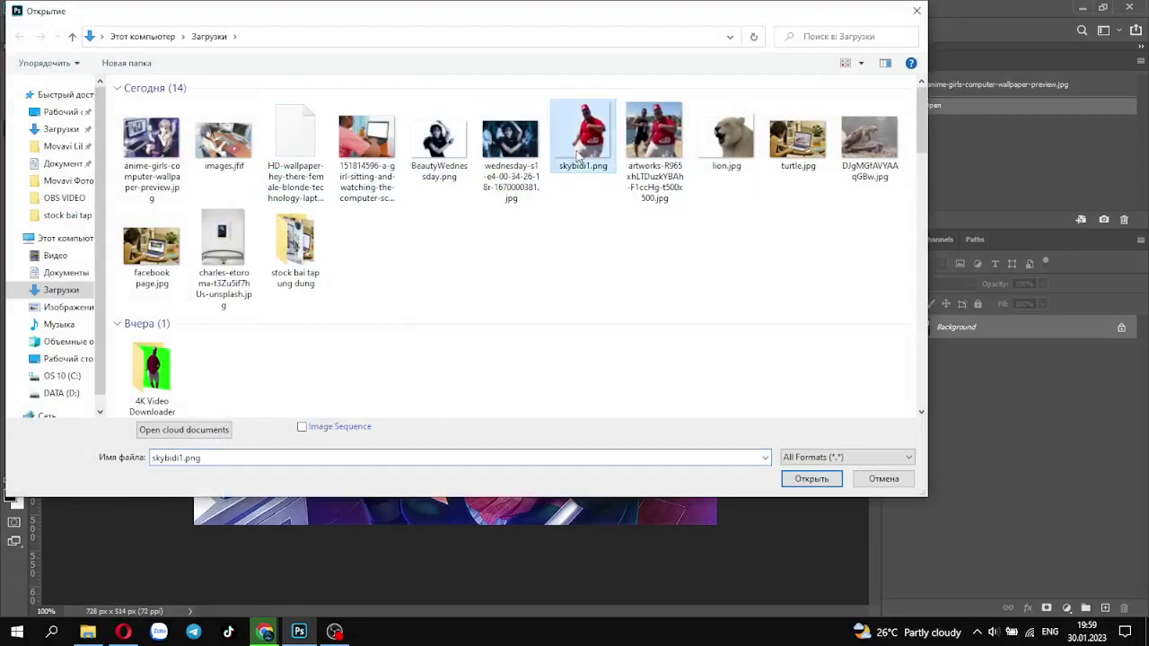
double_click(667, 153)
left_click(730, 328)
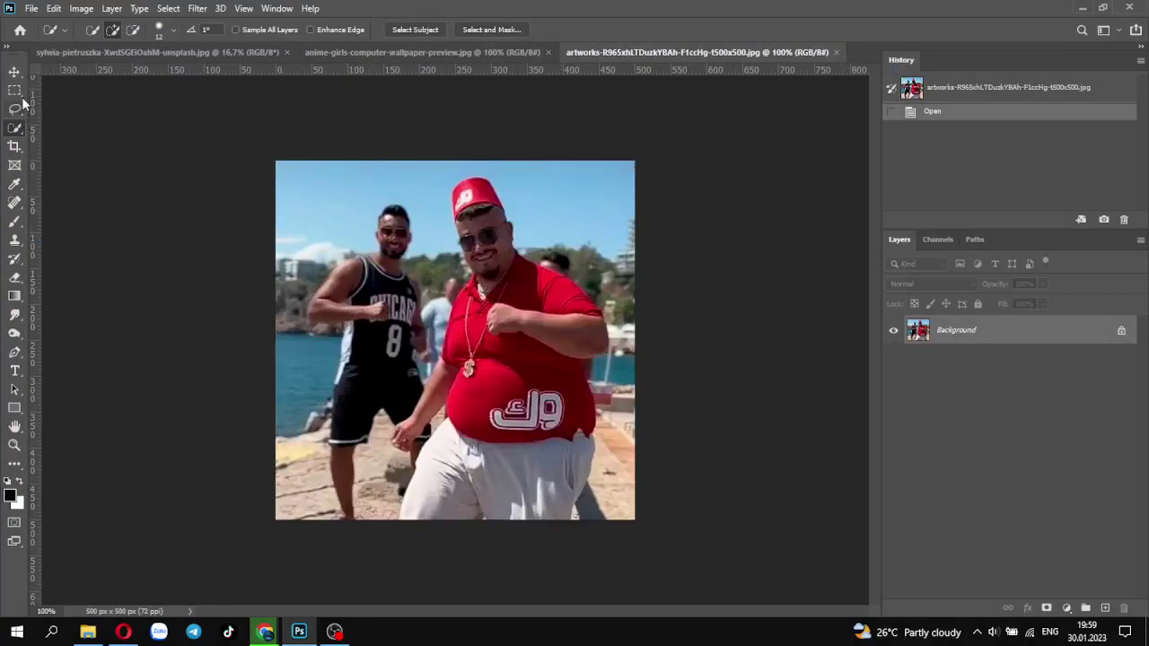
key("ctrl+a")
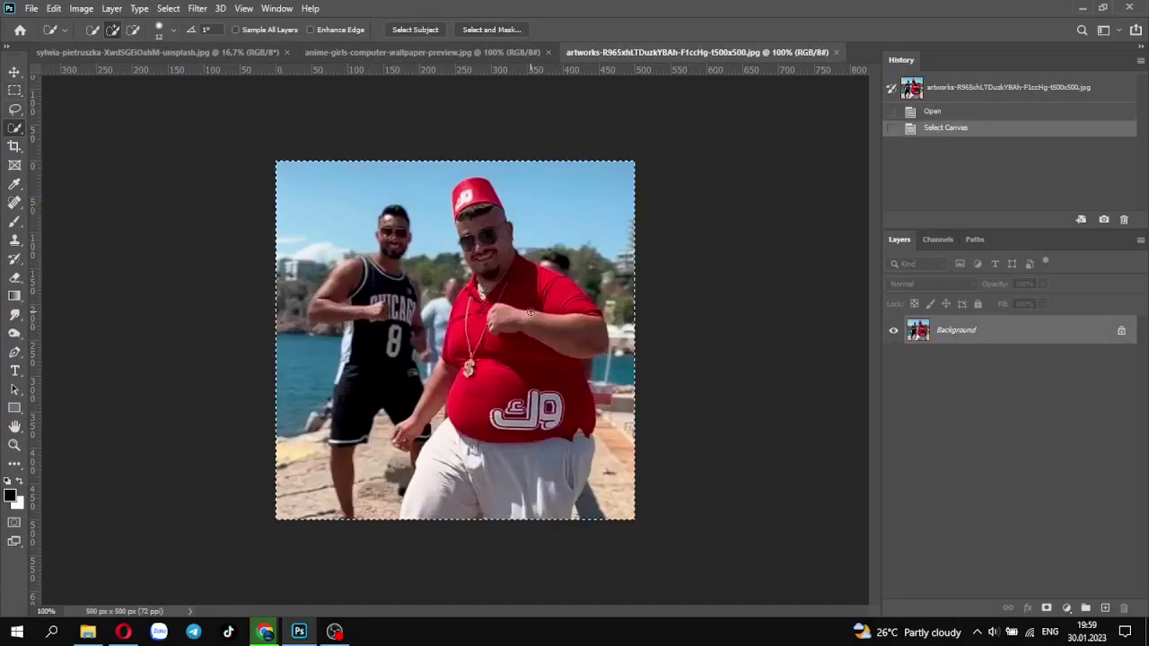
Step: Paste the dancing photo into the anime wallpaper and shrink it toward the monitor with Free Transform
left_click(395, 53)
key("ctrl+v")
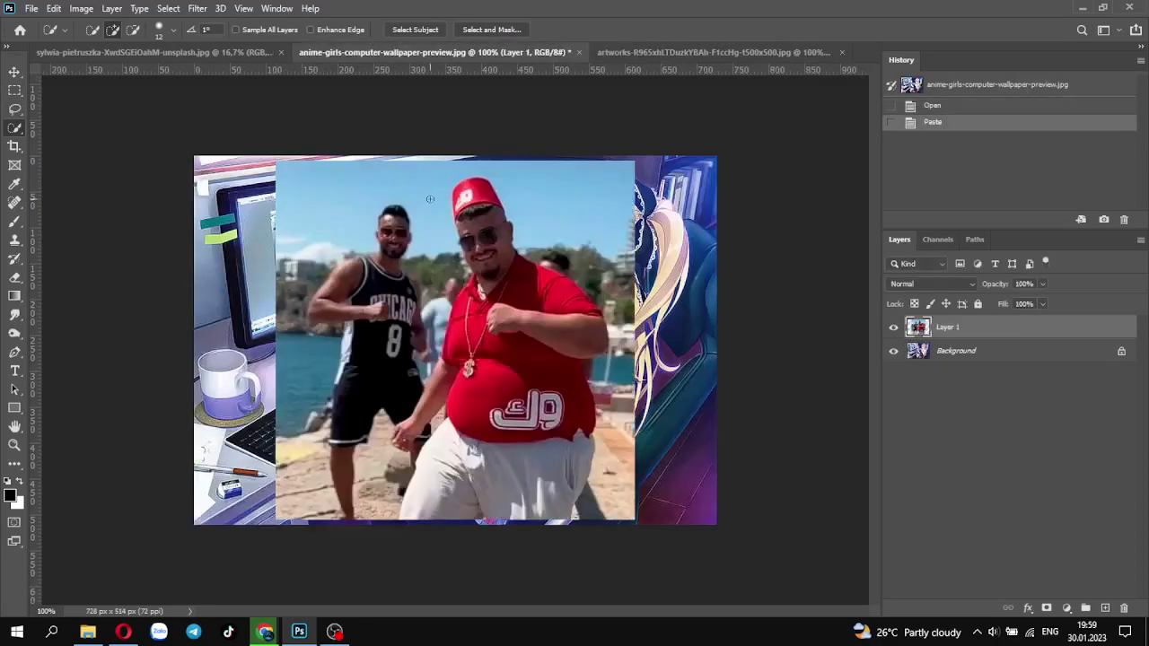
key("ctrl+t")
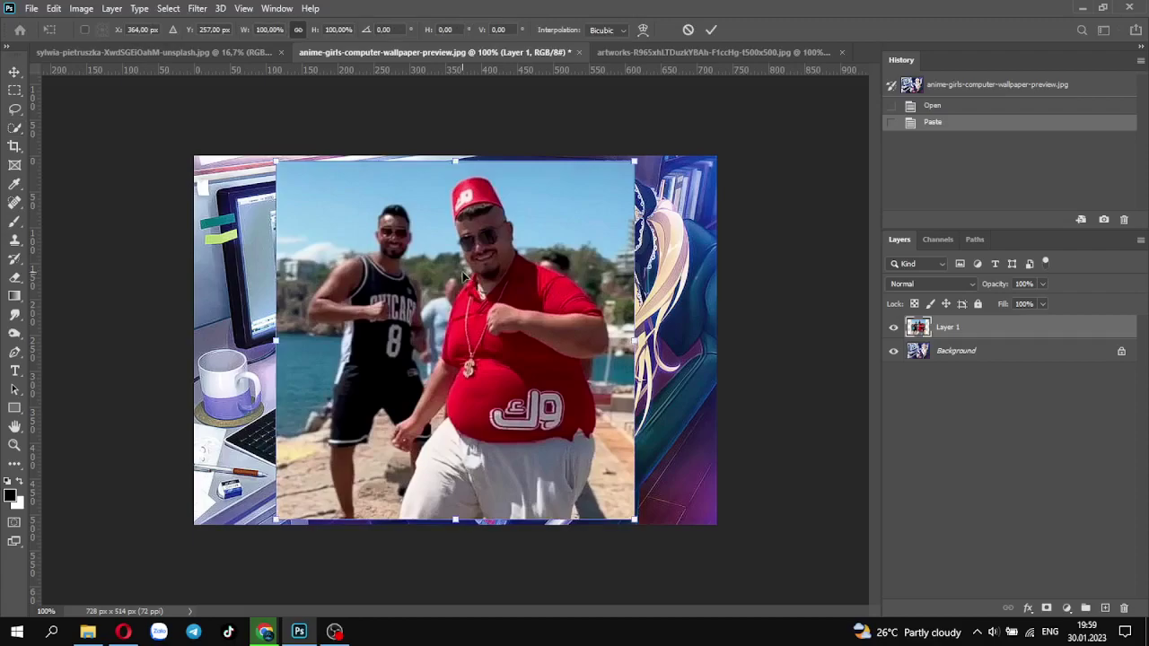
scroll(464, 276, "up", 1)
scroll(464, 276, "down", 1)
left_click_drag(276, 162, 398, 278)
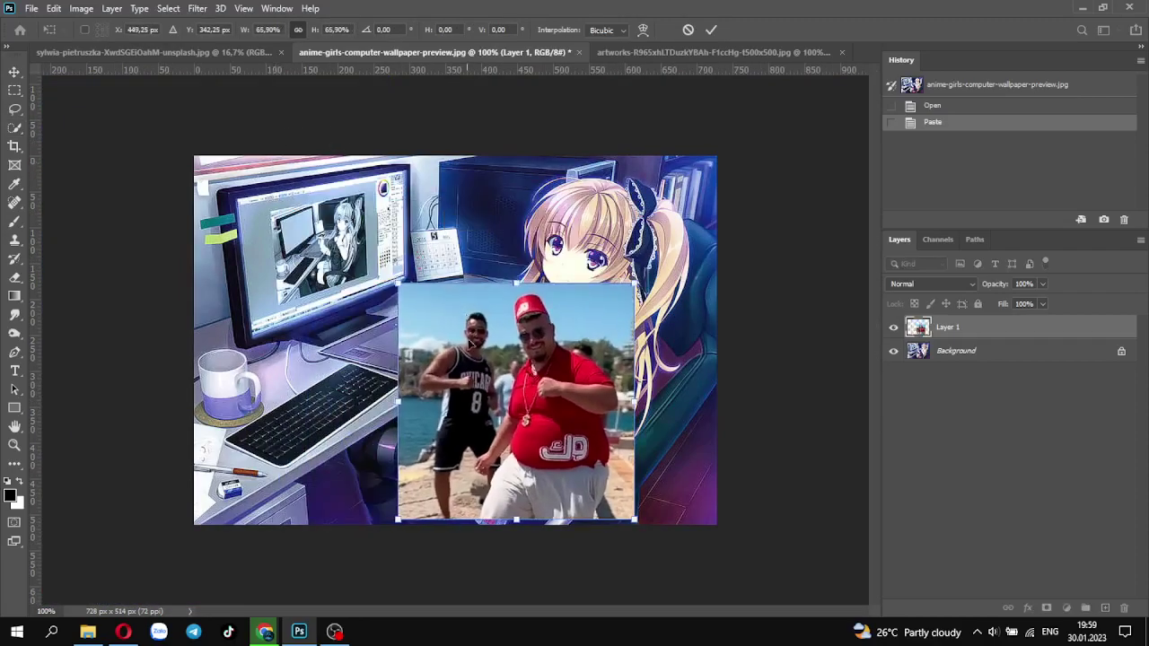
mouse_move(624, 286)
left_mouse_down()
mouse_move(567, 219)
mouse_move(473, 168)
mouse_move(436, 206)
left_mouse_up()
left_click_drag(351, 327, 344, 278)
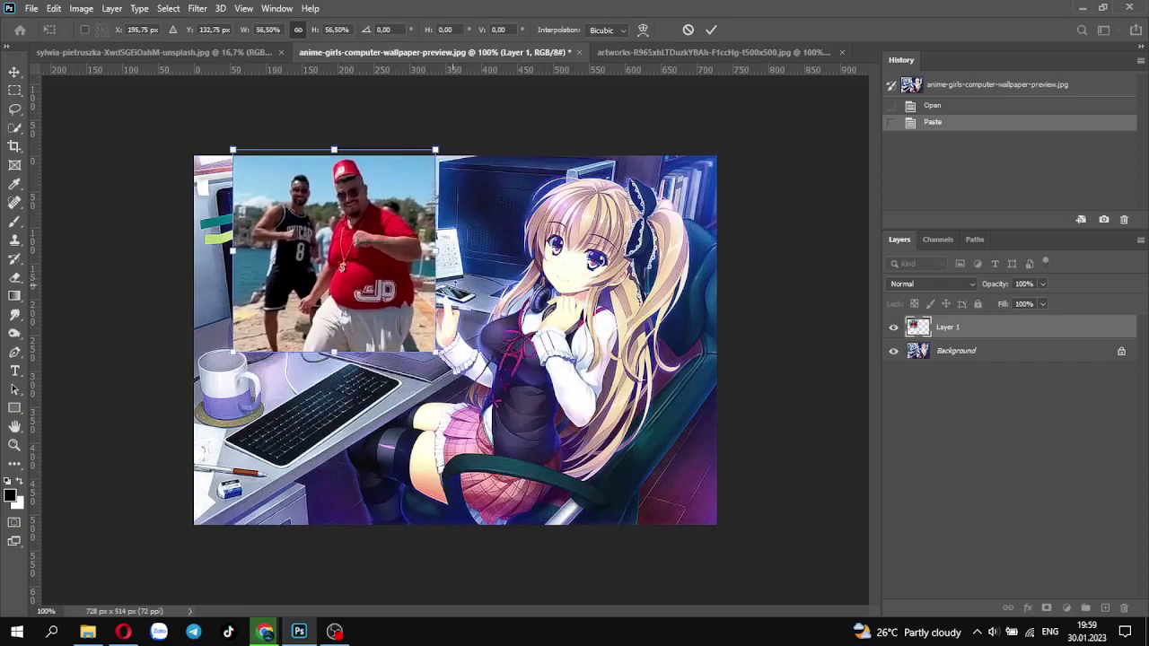
Step: Tilt the photo to about -6.51° and scale it to roughly 50.69% over the monitor
scroll(344, 278, "up", 1)
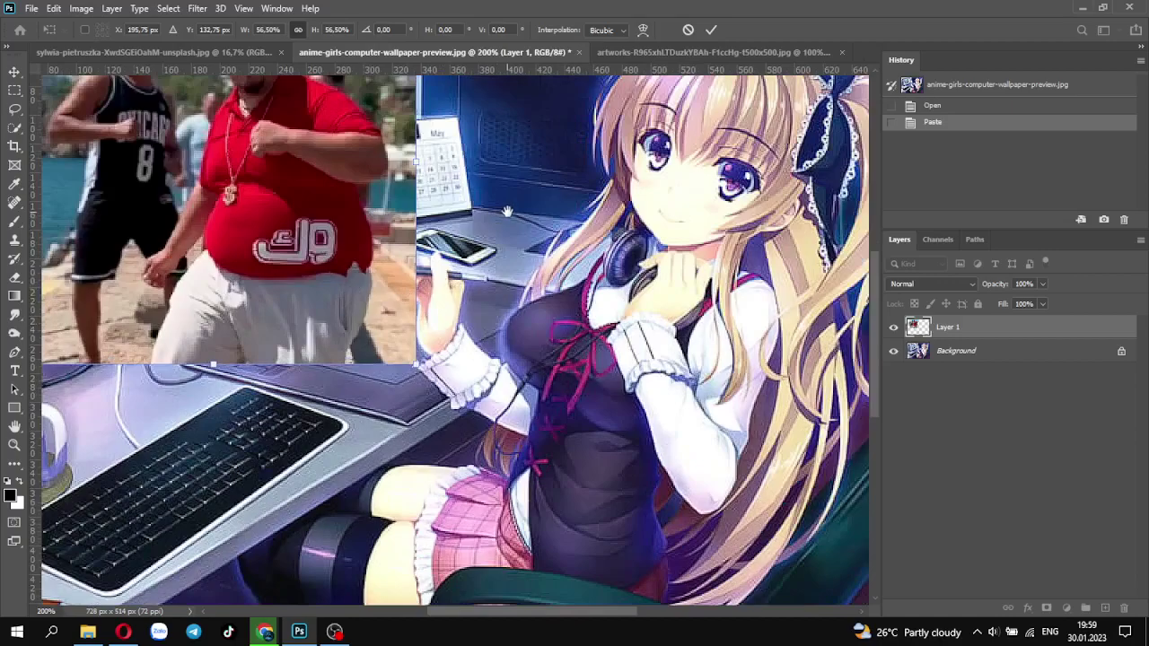
scroll(525, 208, "up", 3)
scroll(525, 208, "left", 3)
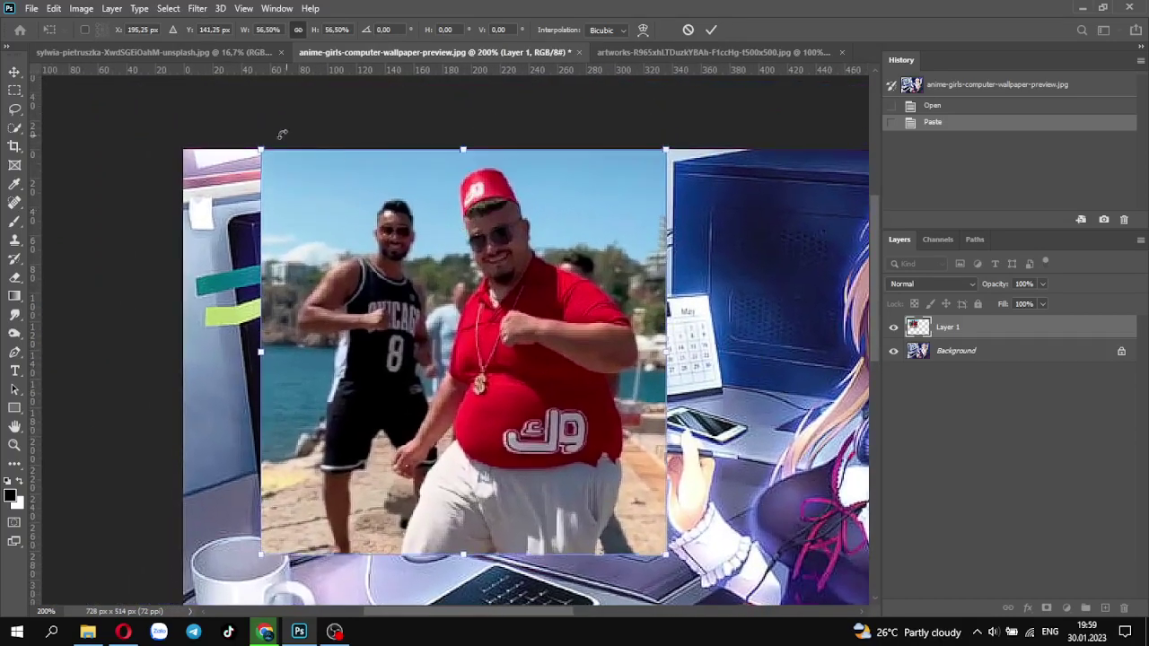
left_click_drag(252, 120, 306, 200)
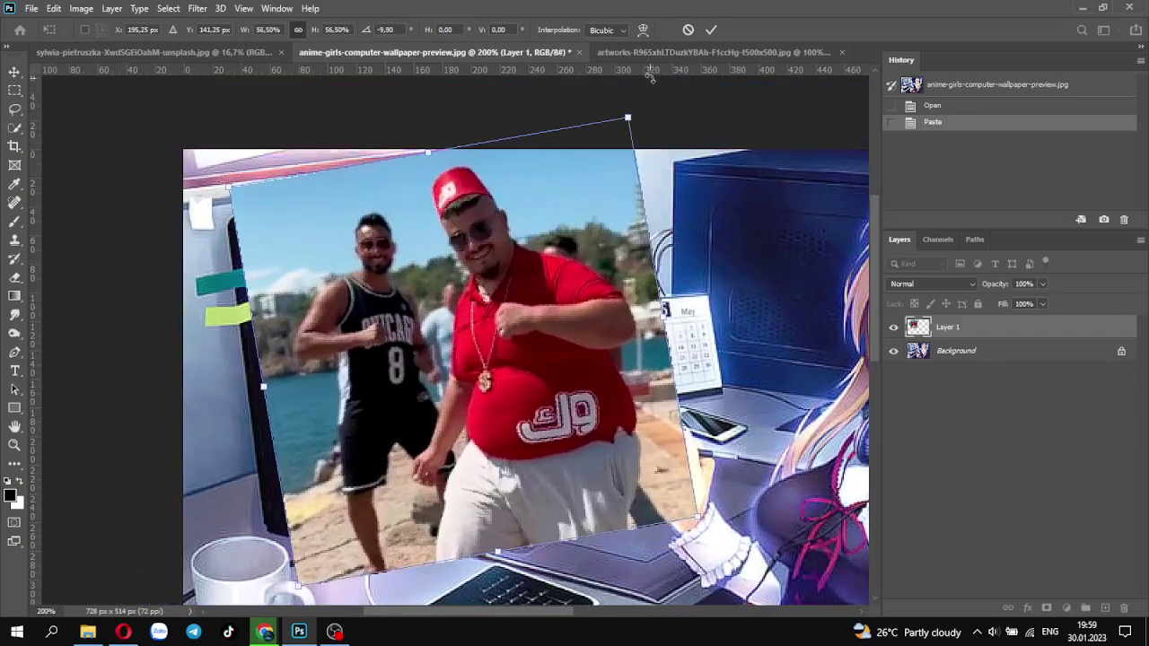
left_click_drag(639, 100, 687, 96)
left_click_drag(486, 255, 552, 314)
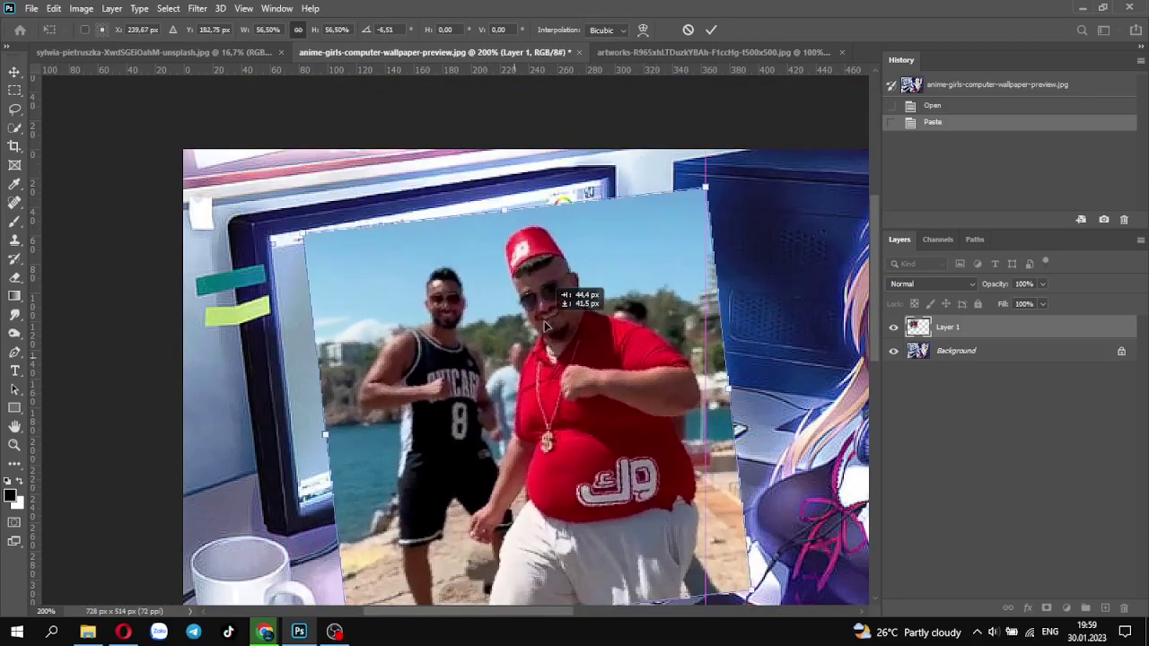
left_click_drag(705, 199, 594, 330)
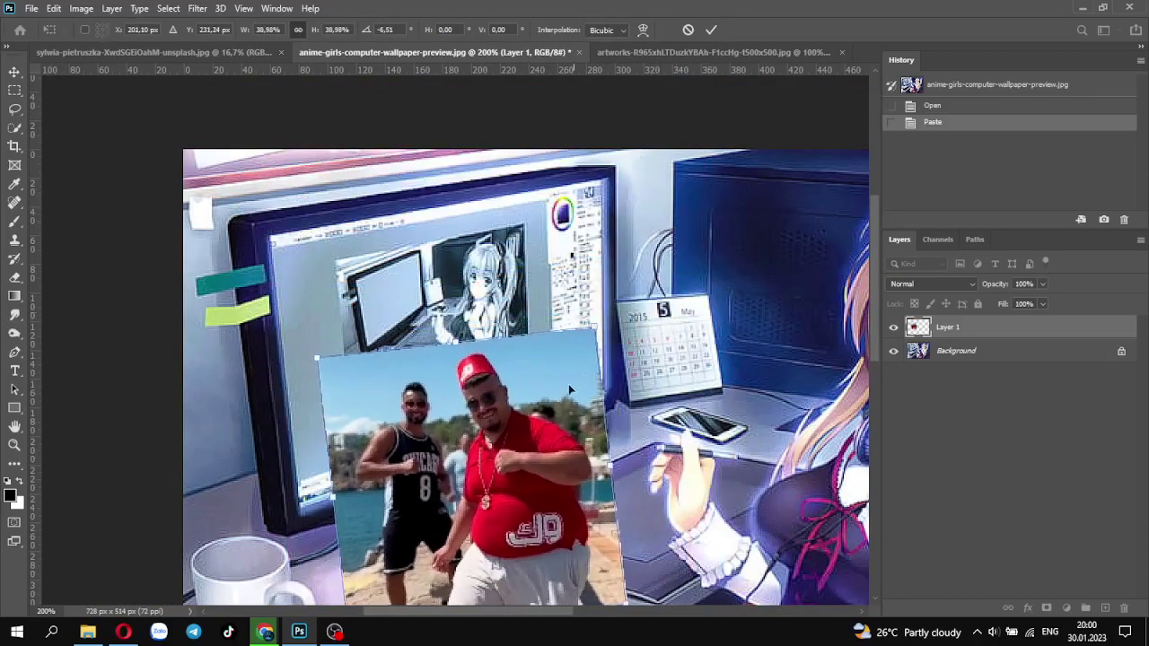
left_click_drag(497, 438, 446, 327)
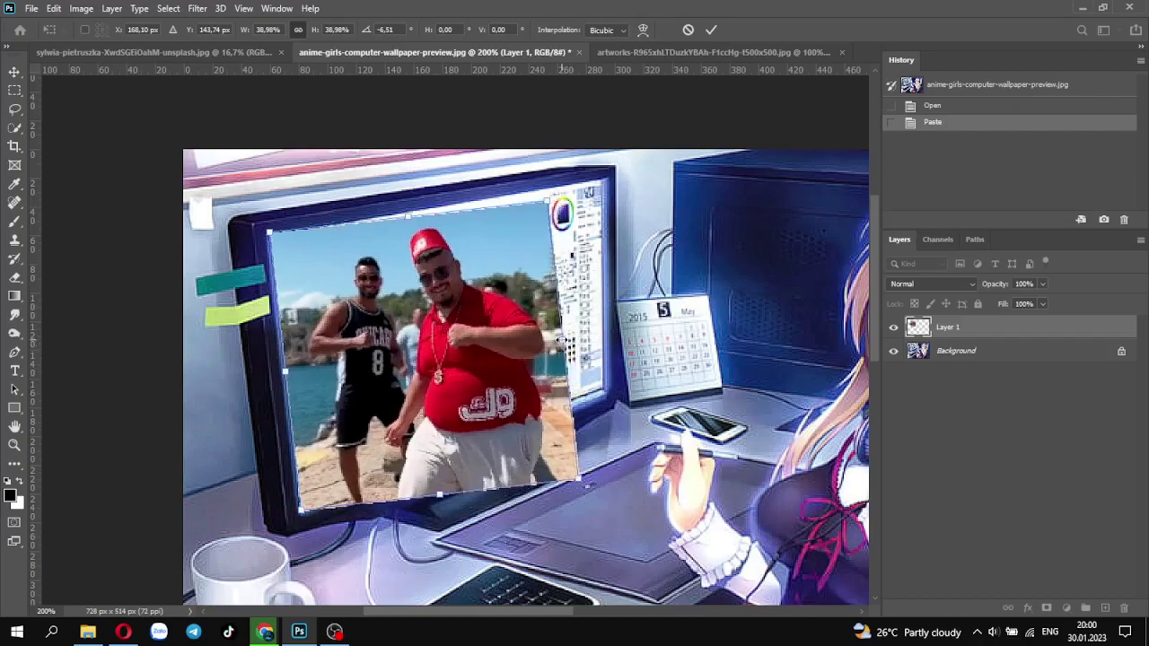
mouse_move(549, 201)
left_mouse_down()
mouse_move(603, 168)
mouse_move(568, 197)
left_mouse_up()
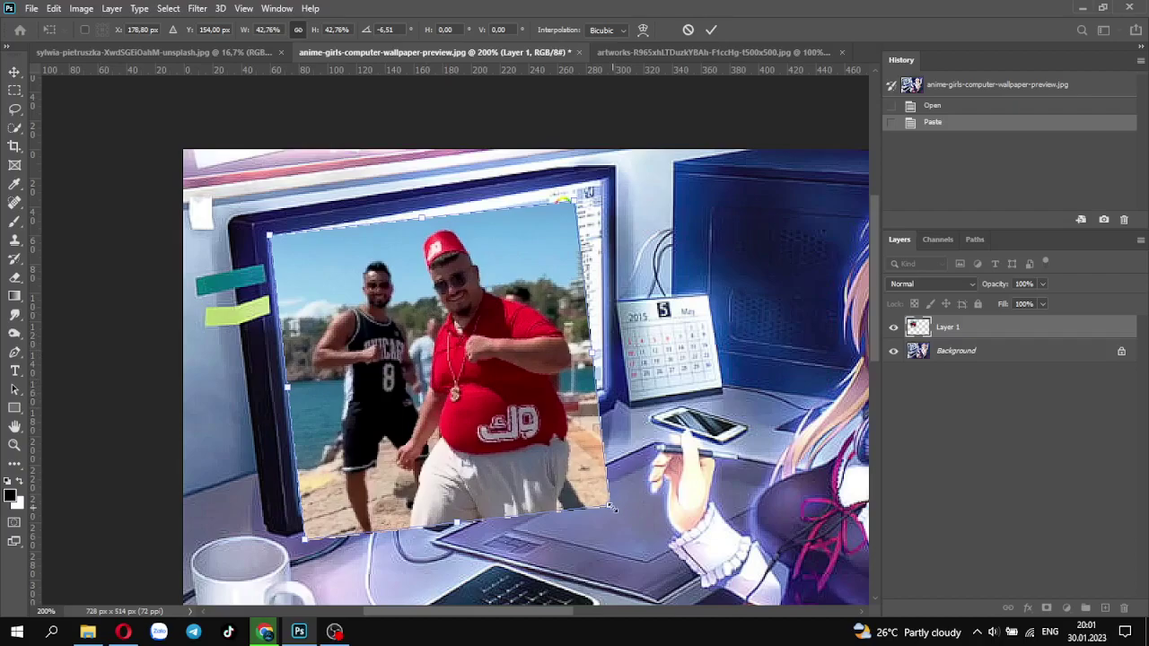
left_click_drag(612, 506, 590, 421)
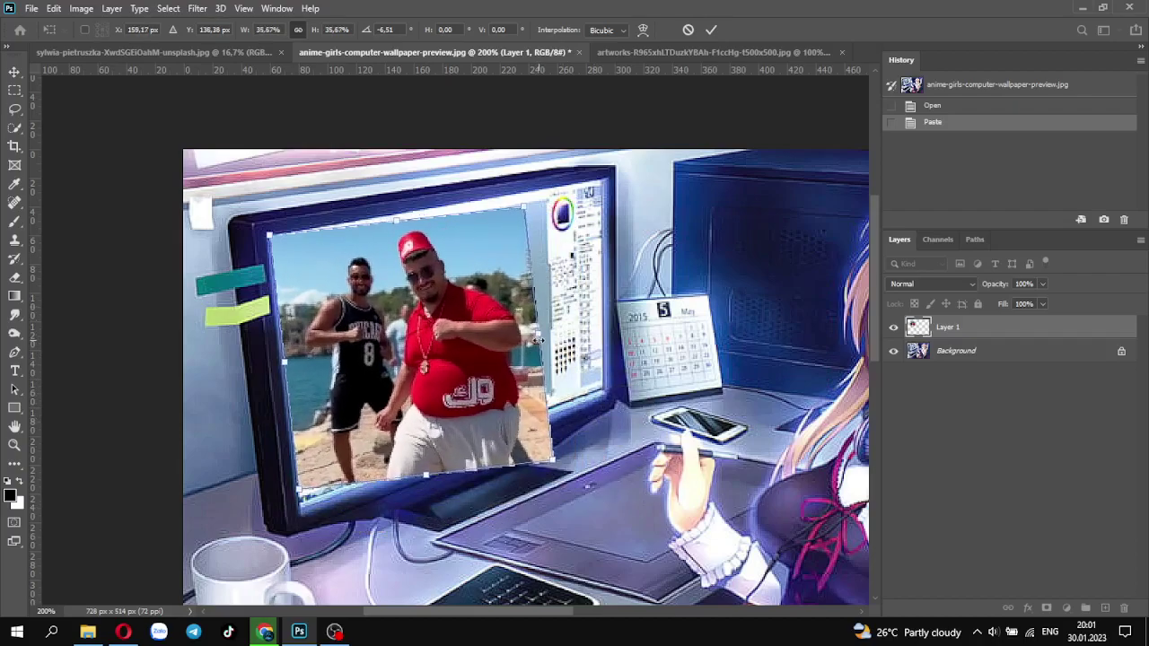
left_click_drag(539, 340, 643, 321)
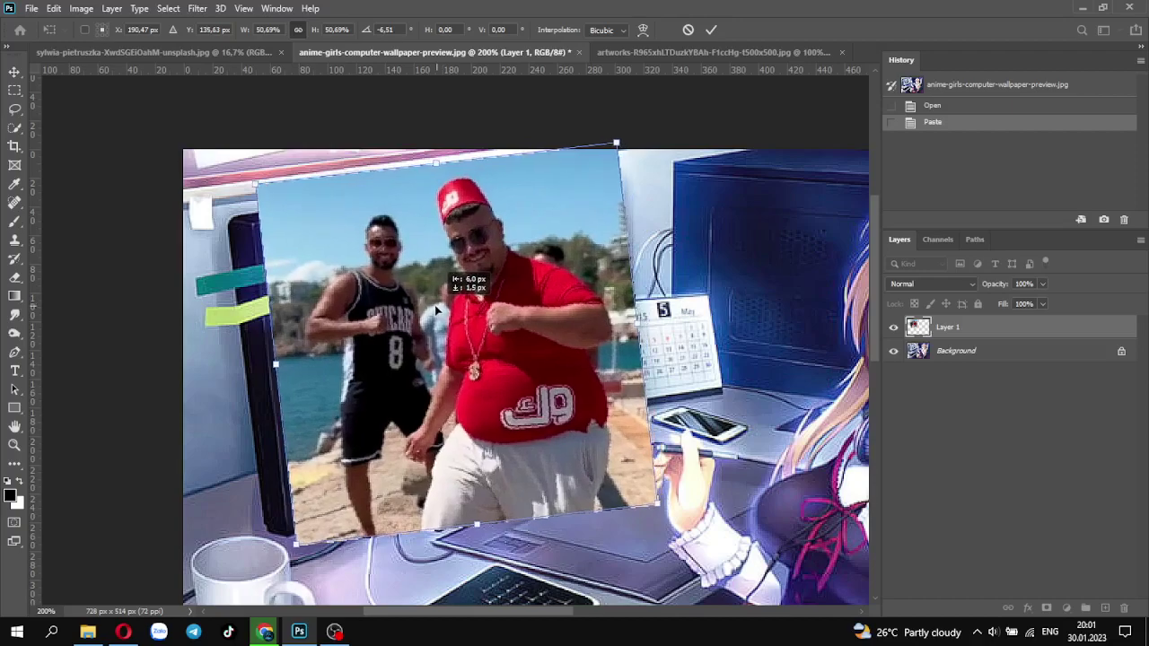
left_click_drag(490, 283, 480, 285)
left_click(1042, 305)
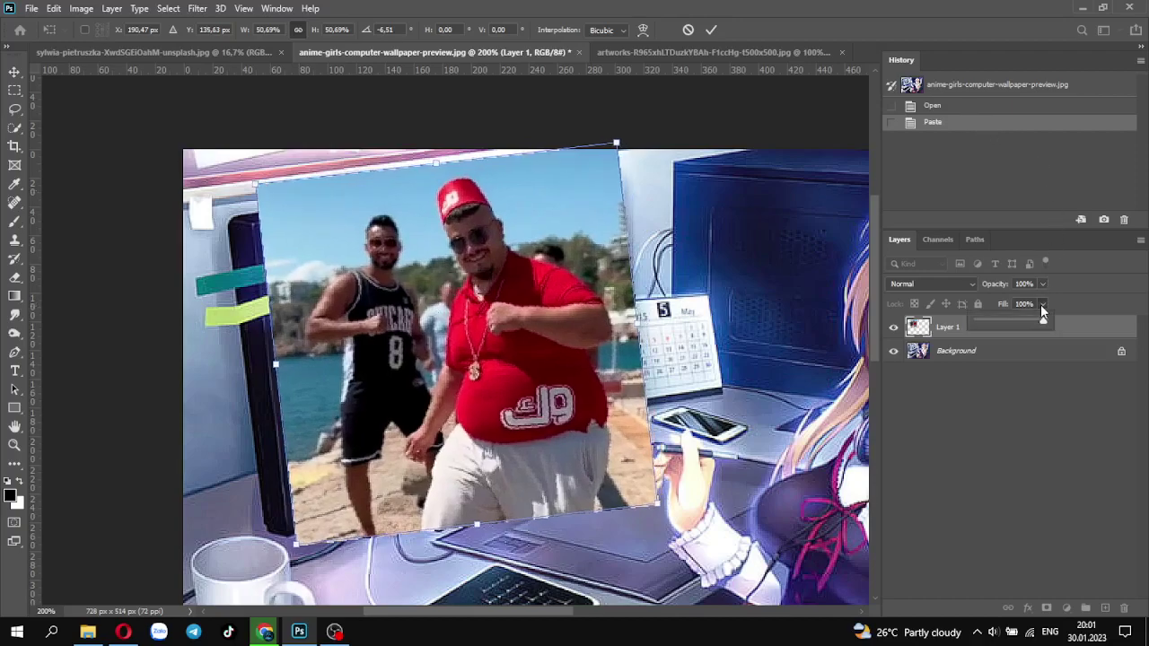
Step: Lower the layer Fill to 40% and pin the photo's top and bottom-right corners to the screen corners
mouse_move(1042, 320)
left_mouse_down()
mouse_move(965, 328)
mouse_move(1005, 334)
left_mouse_up()
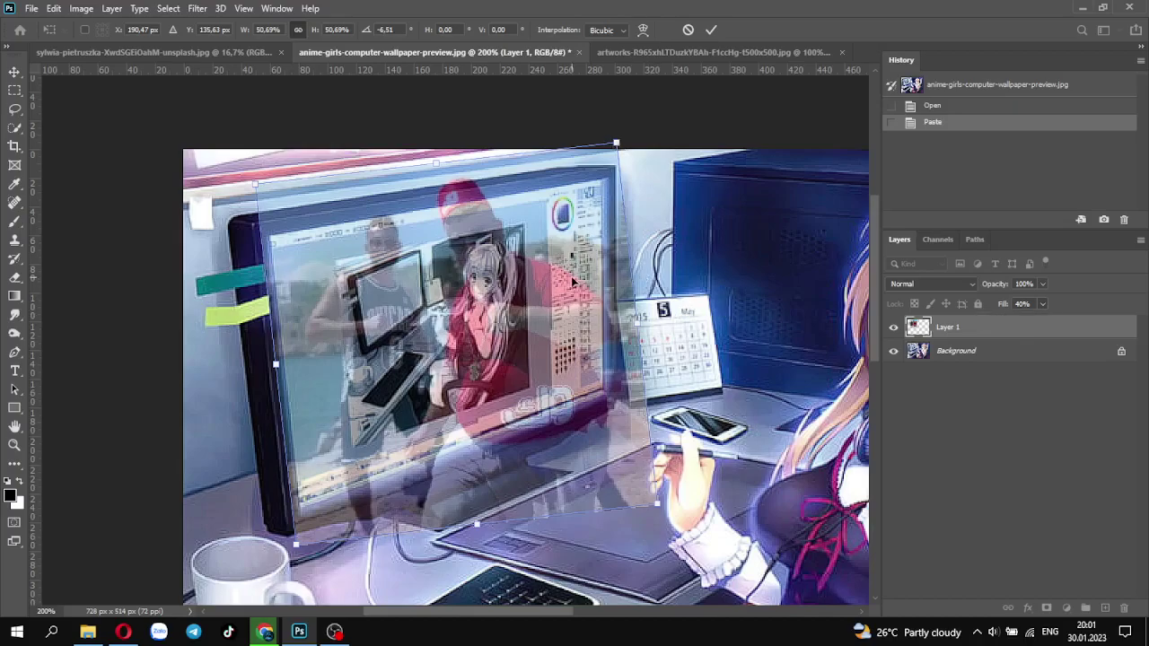
scroll(572, 280, "up", 1)
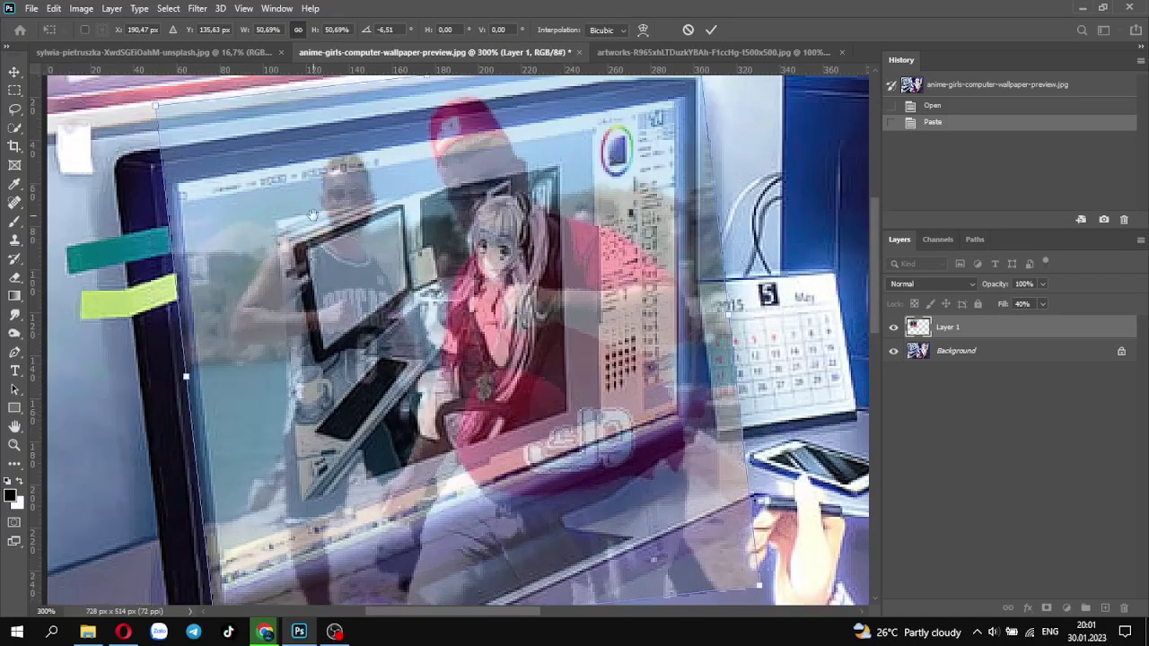
left_click_drag(312, 216, 388, 284)
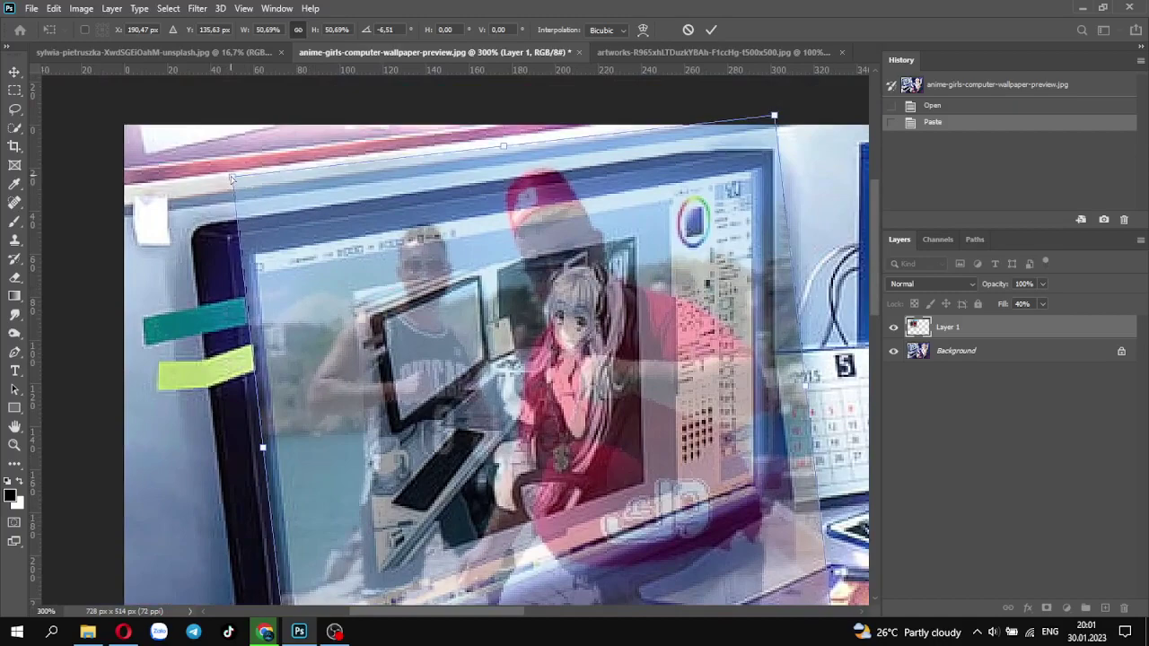
mouse_move(230, 178)
left_mouse_down()
mouse_move(277, 274)
mouse_move(248, 254)
left_mouse_up()
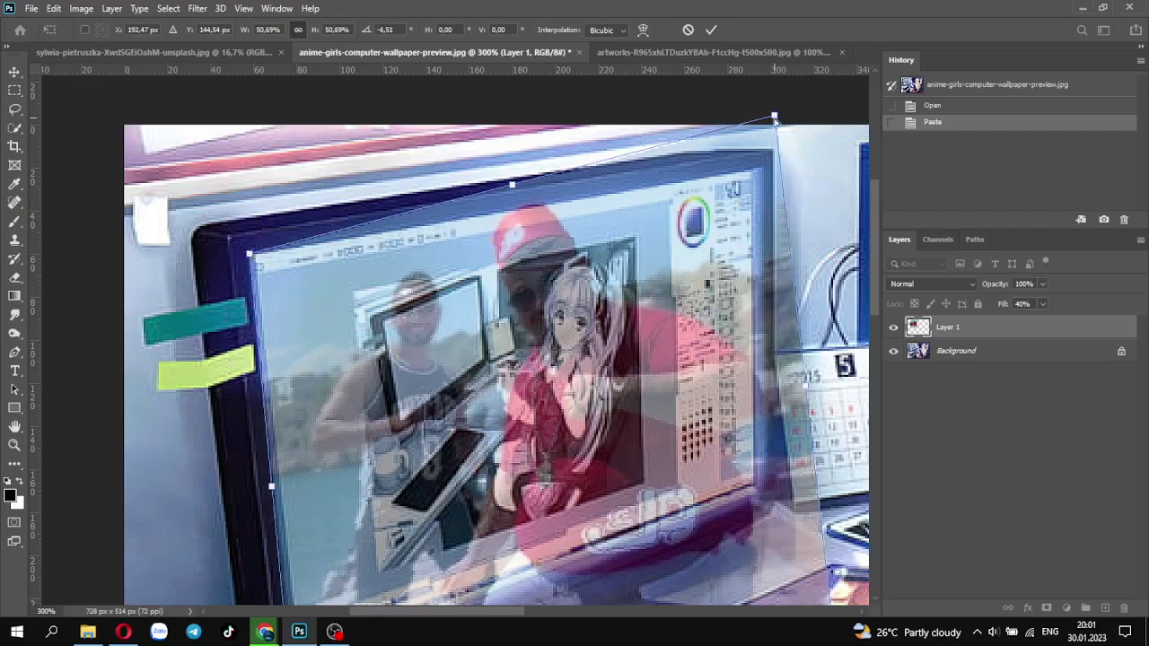
left_click_drag(775, 118, 760, 171)
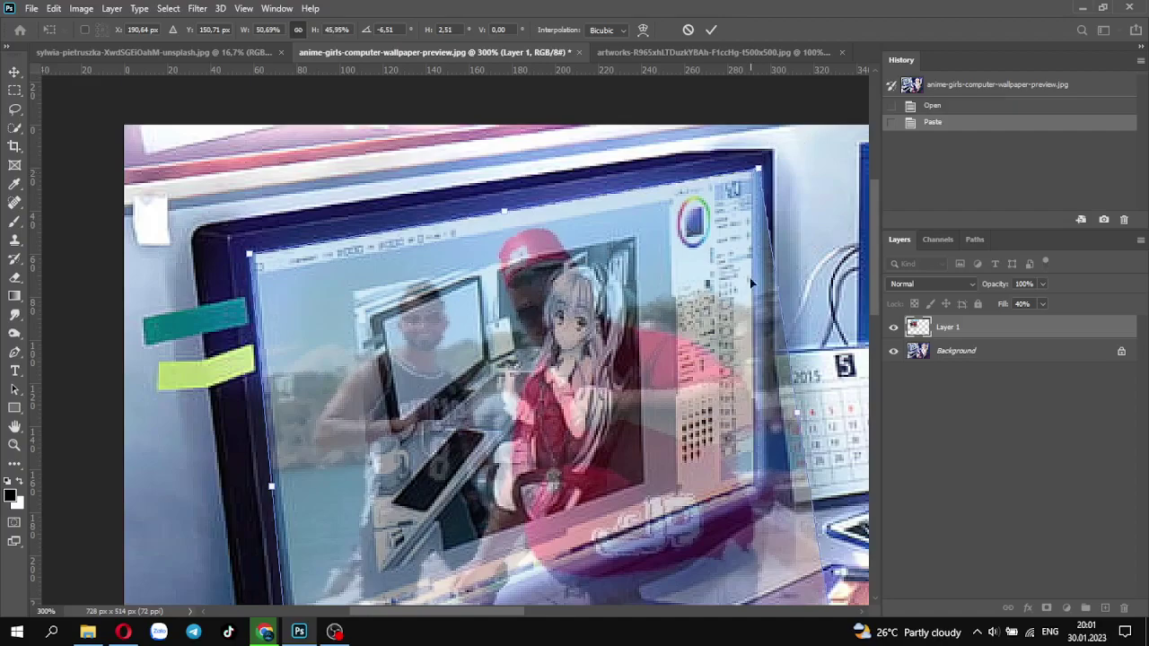
left_click_drag(756, 519, 618, 377)
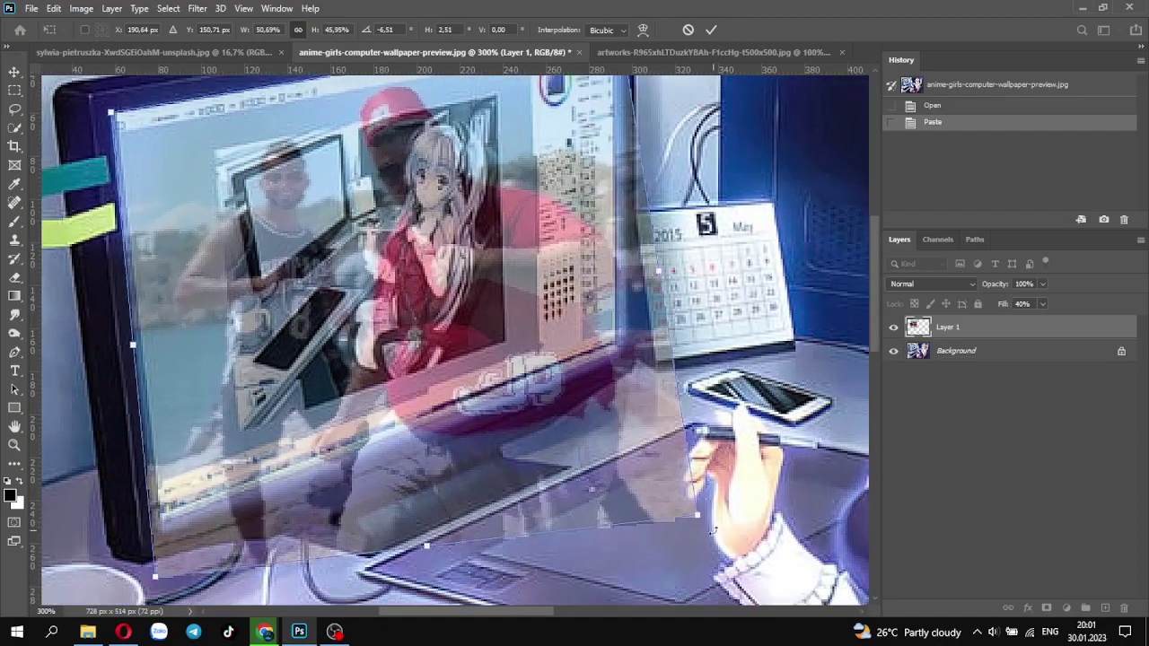
mouse_move(698, 516)
left_mouse_down()
mouse_move(607, 337)
mouse_move(615, 348)
left_mouse_up()
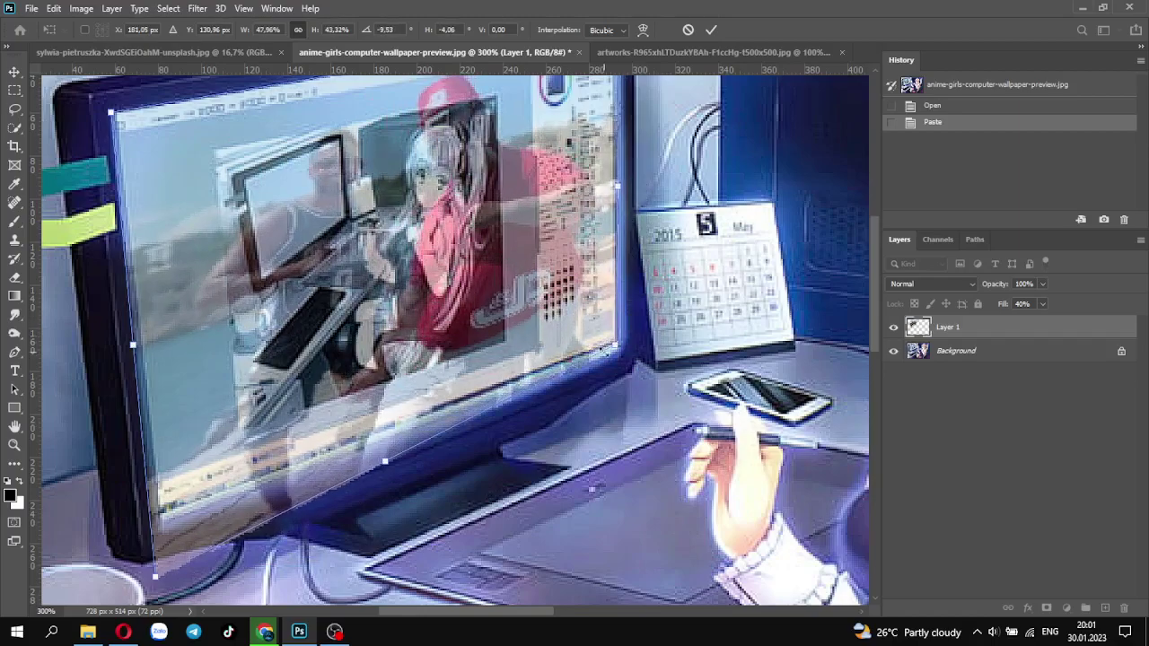
Step: Fine-tune the bottom-left, bottom-right and top-left corners against the screen edges
left_click_drag(154, 579, 163, 521)
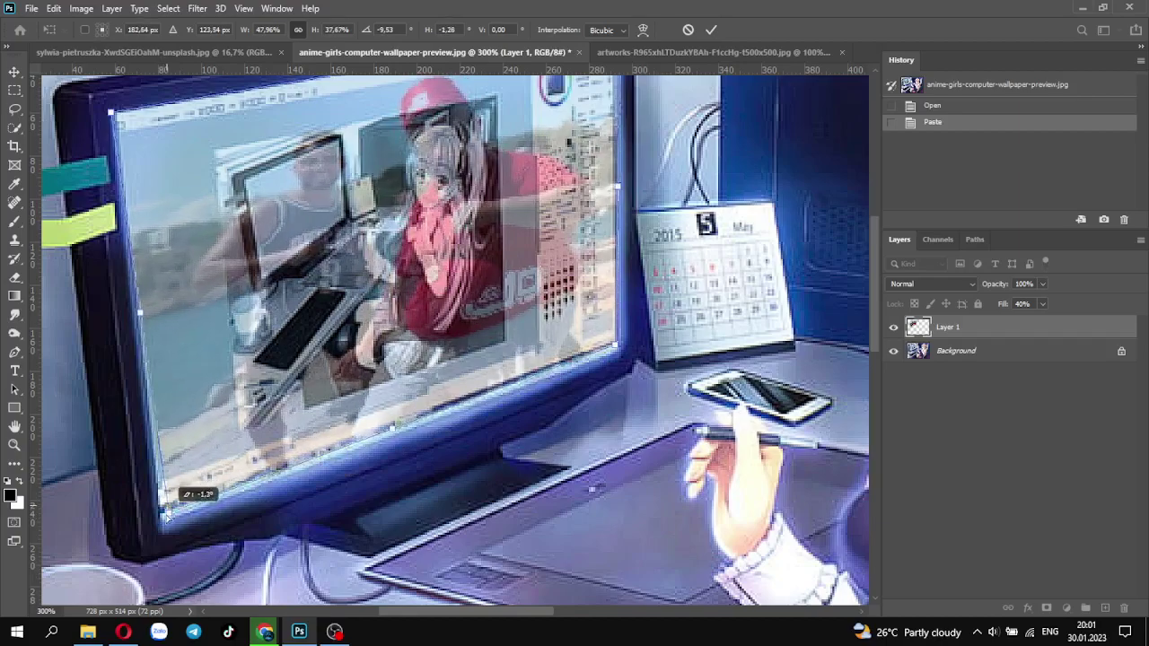
left_click_drag(163, 518, 163, 516)
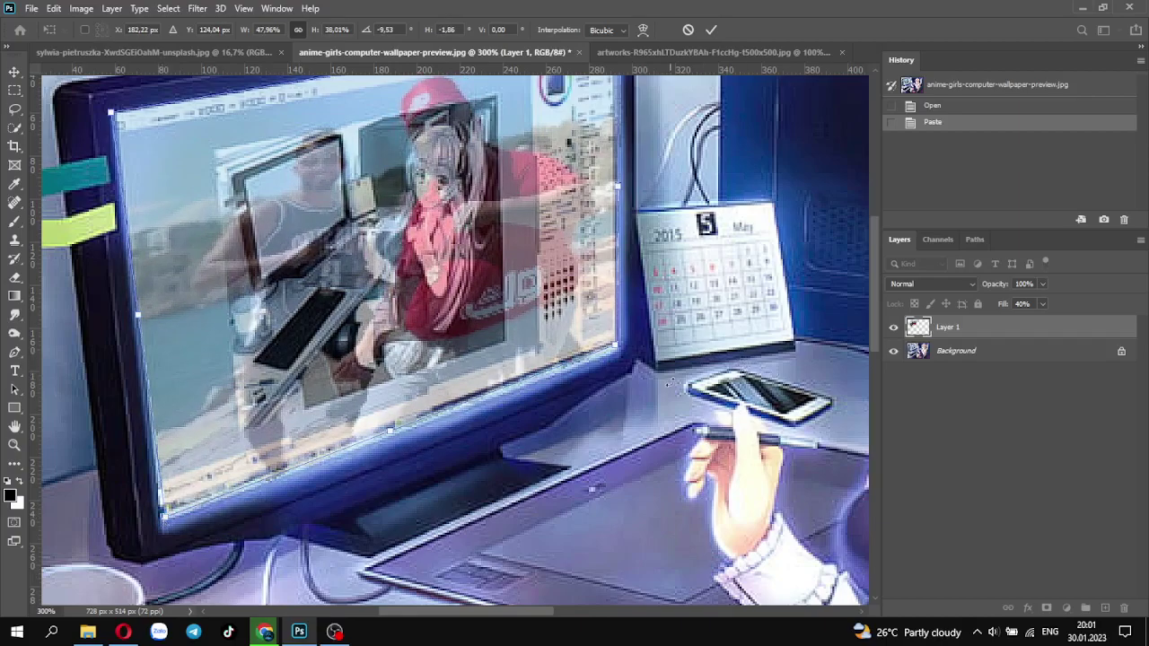
left_click_drag(618, 348, 610, 349)
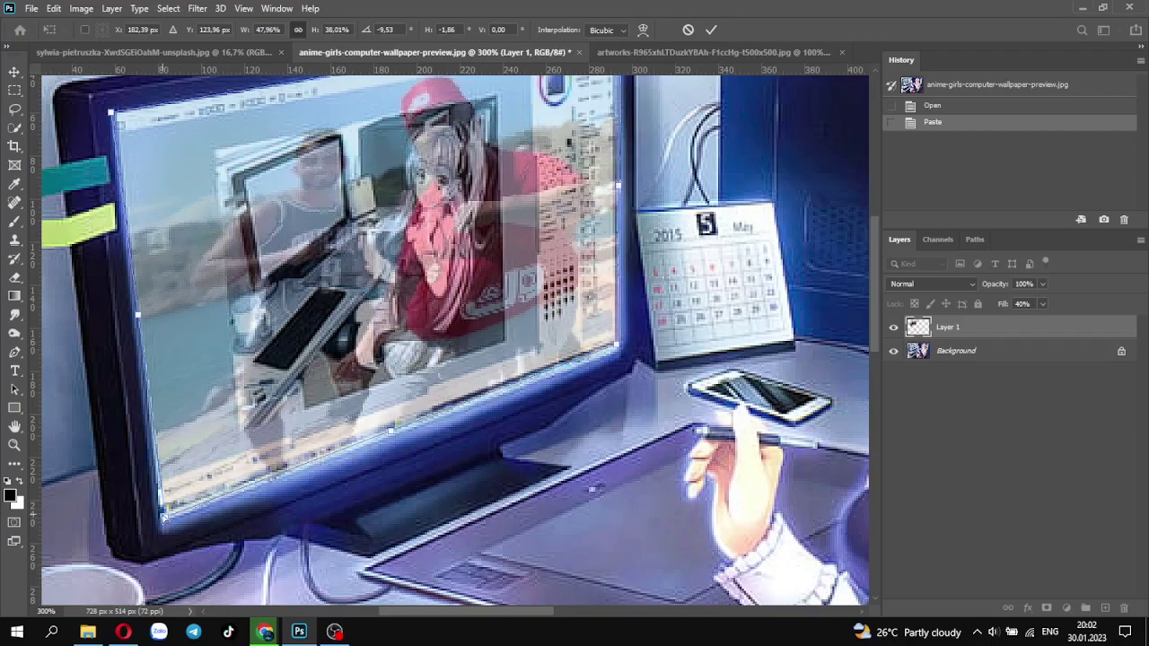
left_click_drag(164, 518, 161, 518)
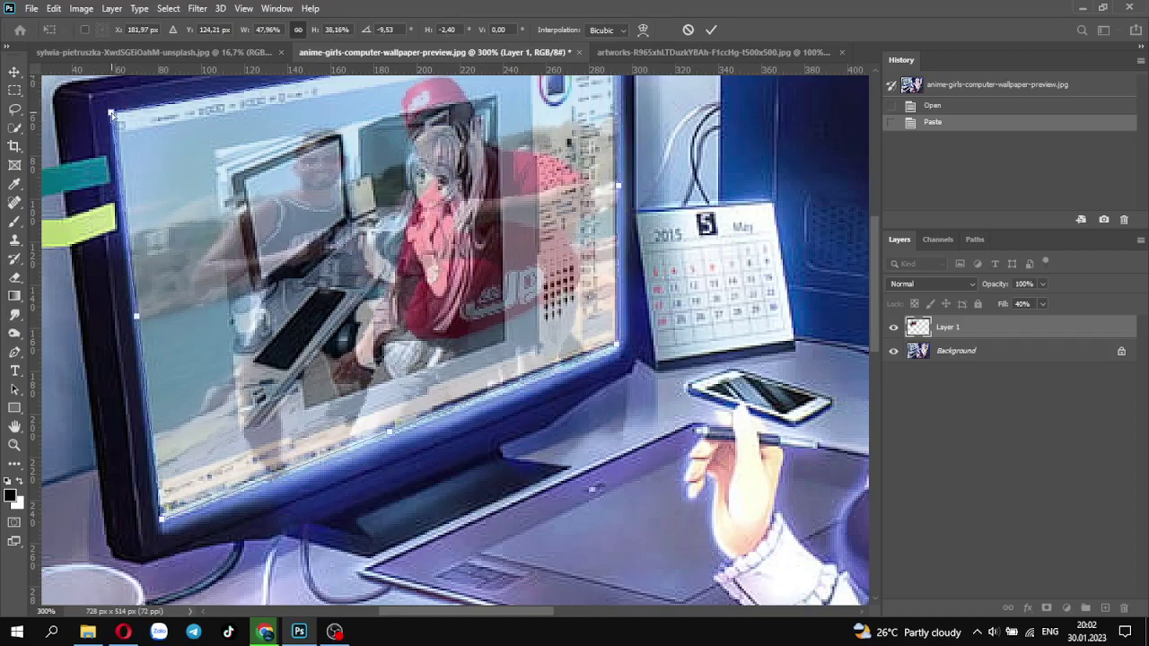
left_click_drag(111, 114, 116, 114)
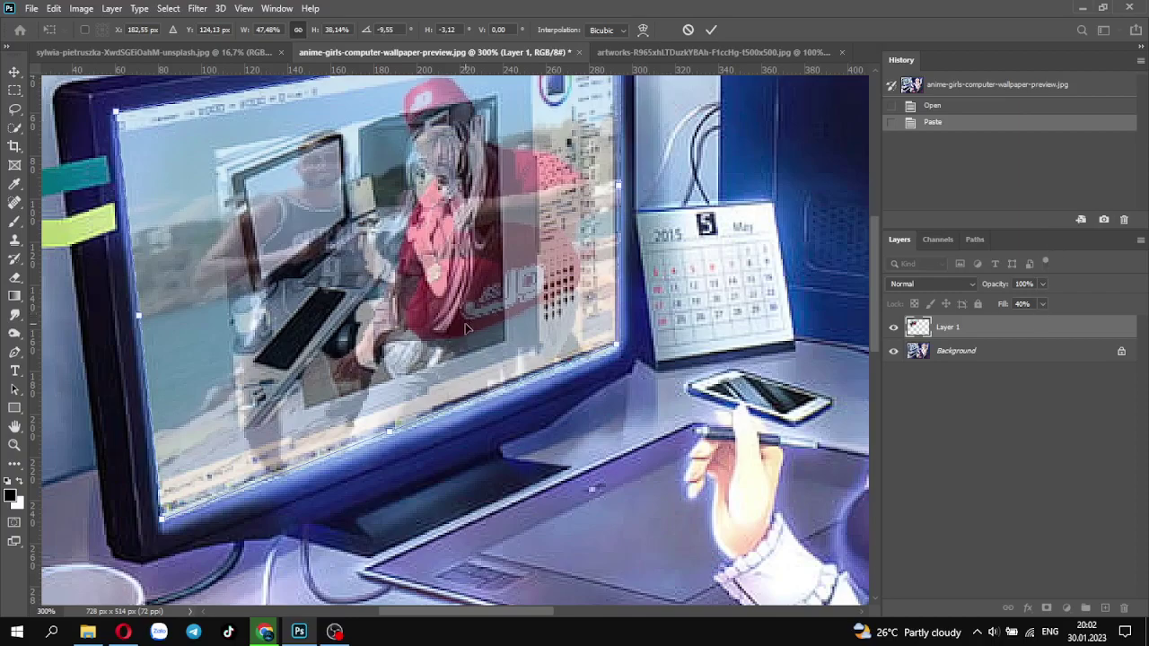
scroll(577, 314, "up", 3)
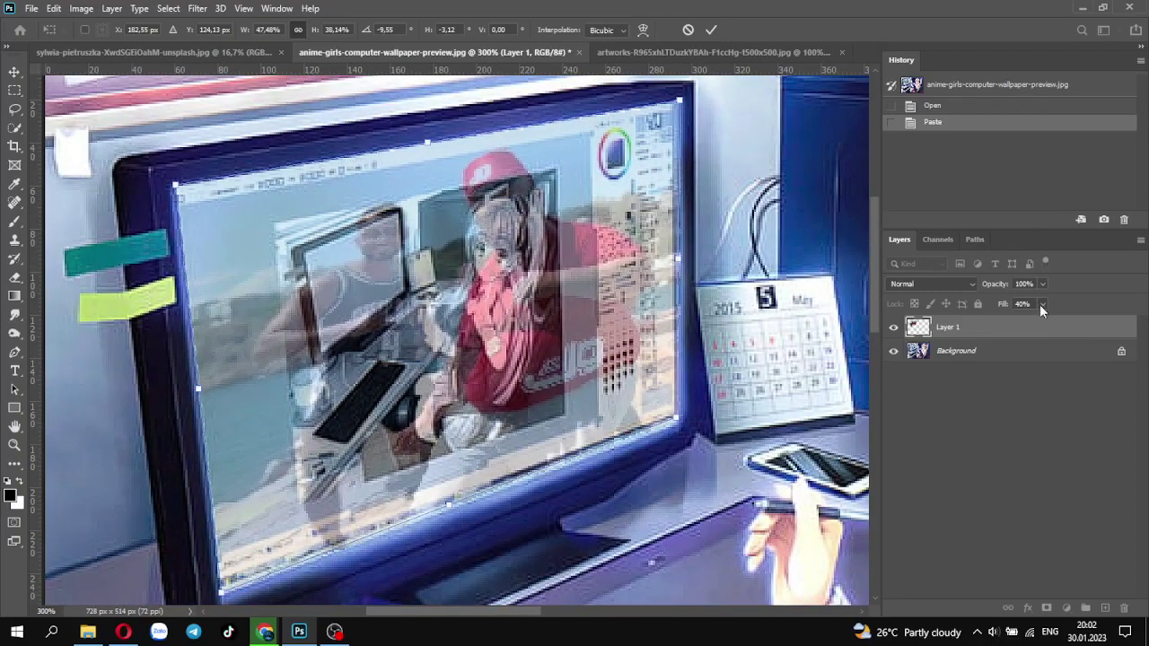
Step: Restore Fill to 100%, commit the transform, and zoom out to view the whole illustration
left_click(1040, 303)
left_click_drag(1046, 325, 1115, 326)
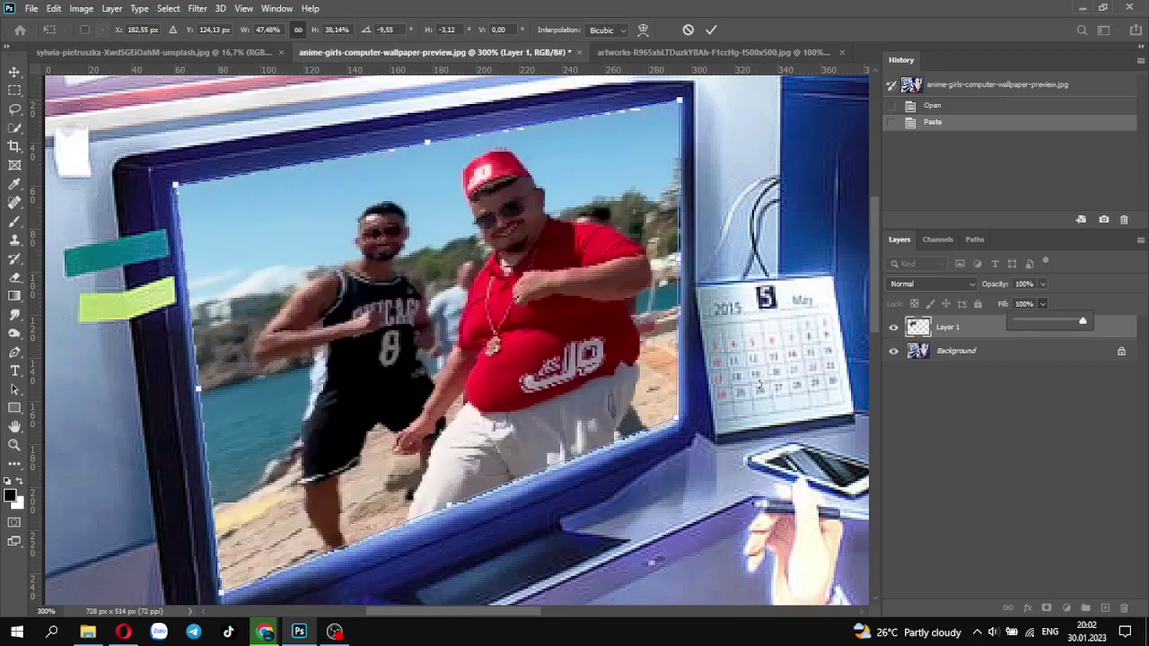
left_click(761, 384)
key("Return")
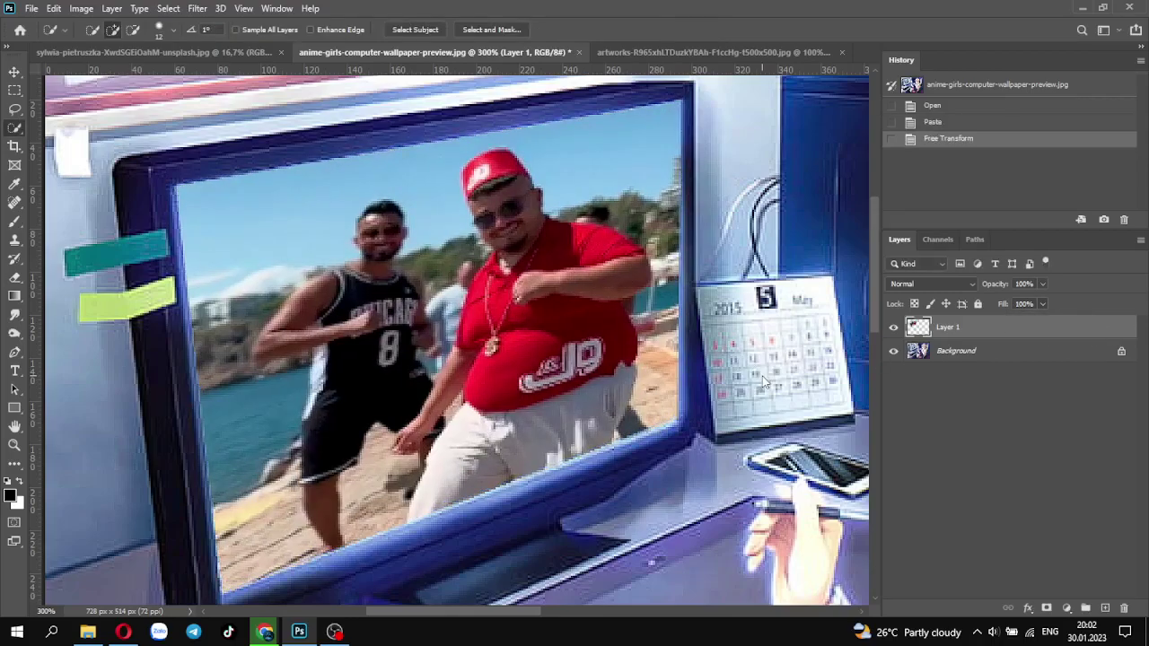
key("ctrl+minus")
key("ctrl+minus")
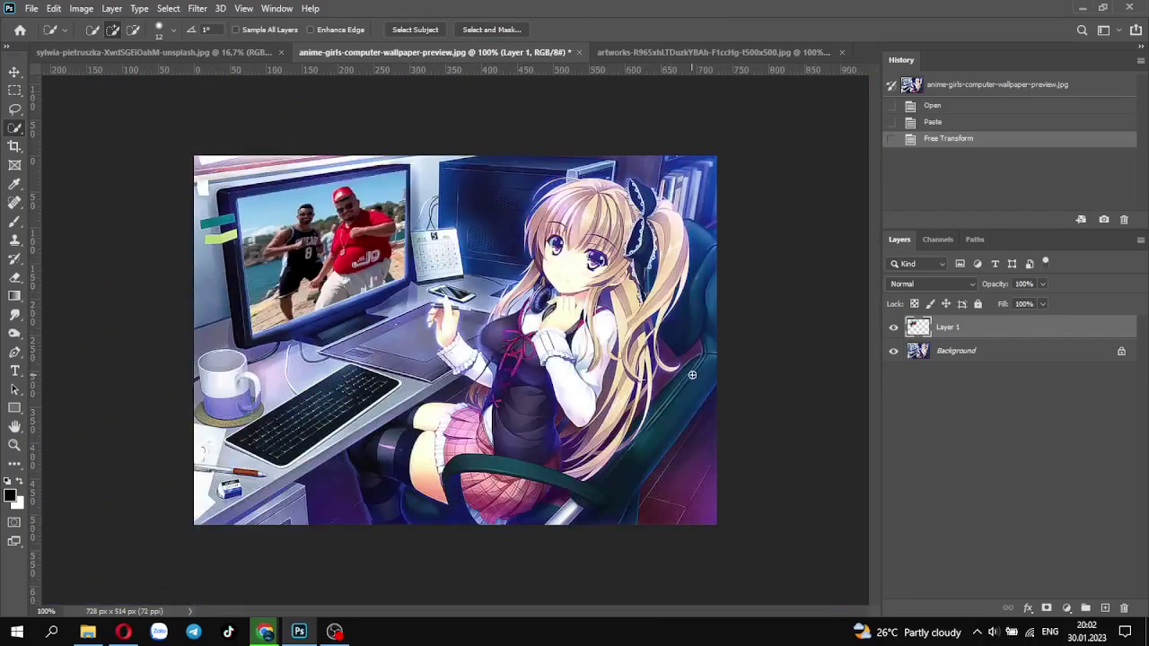
key("ctrl+plus")
key("ctrl+plus")
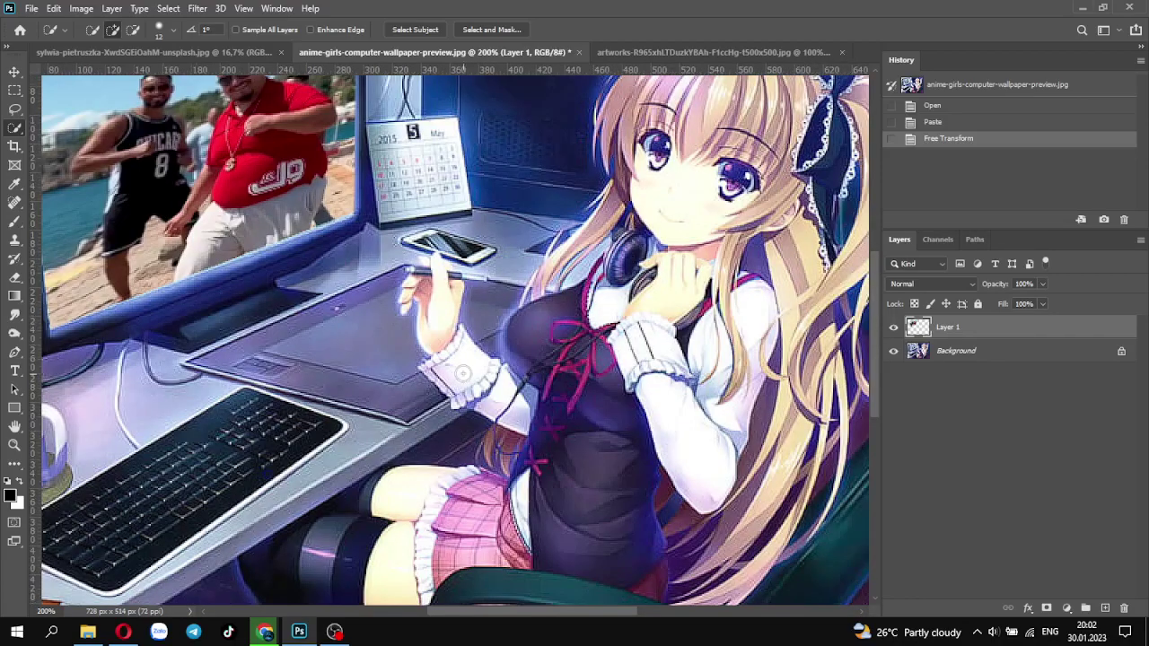
key("ctrl+minus")
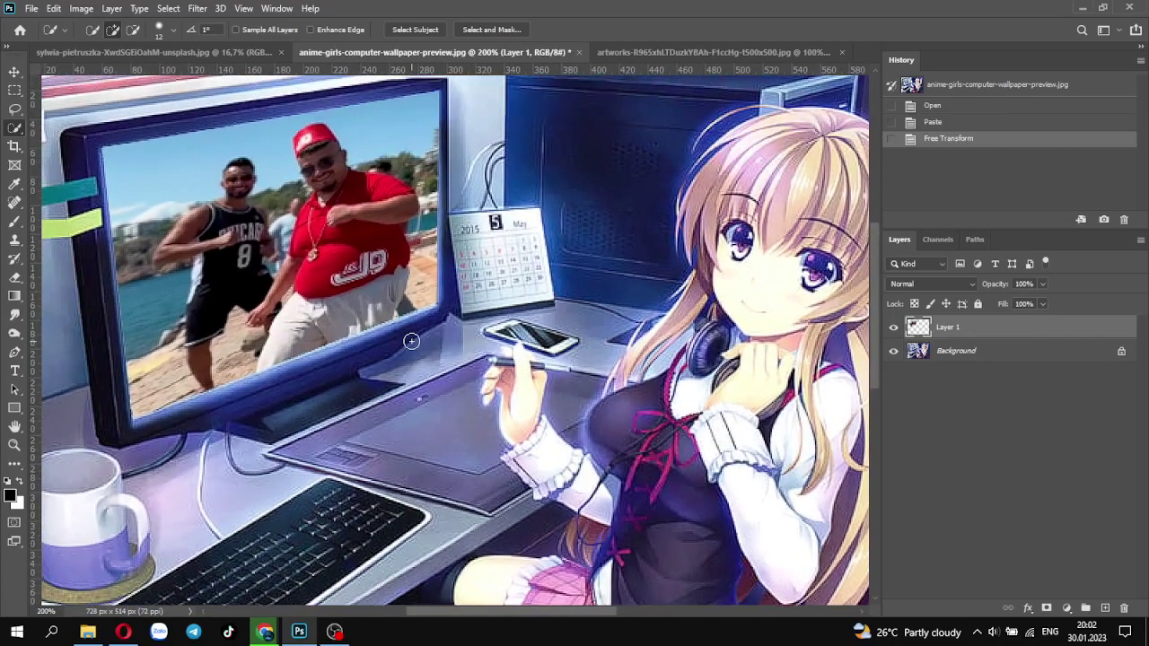
key("ctrl+minus")
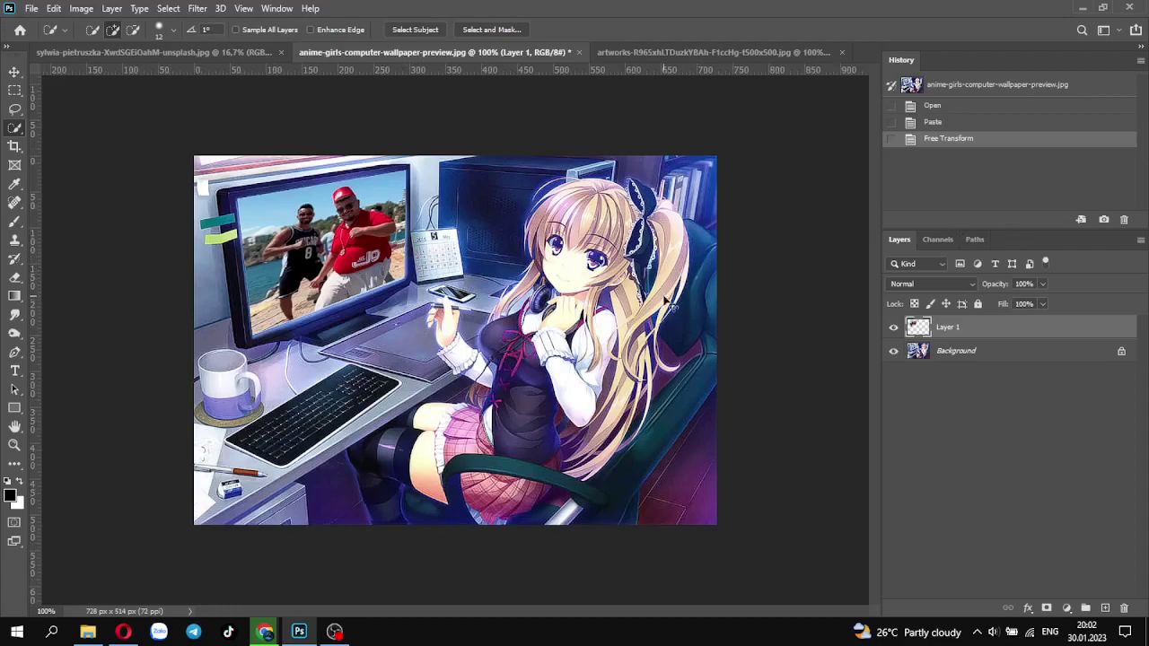
Step: Apply Levels to the dancing-men layer with input 0 / 2.46 / 195
key("ctrl+l")
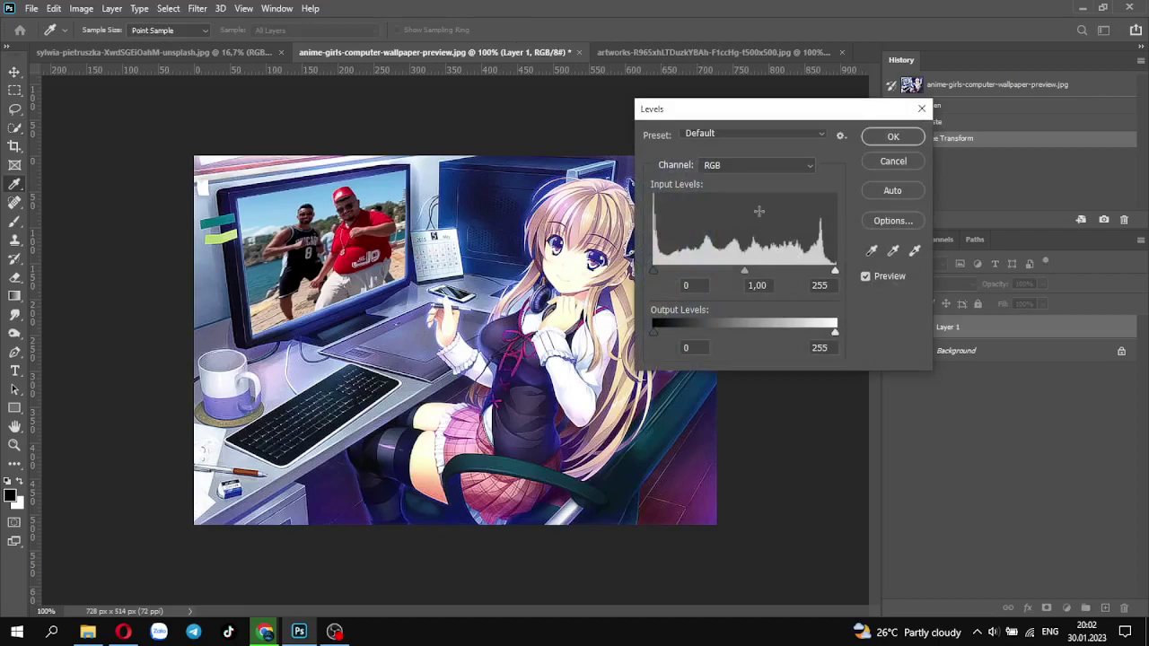
mouse_move(743, 270)
left_mouse_down()
mouse_move(649, 265)
mouse_move(699, 264)
left_mouse_up()
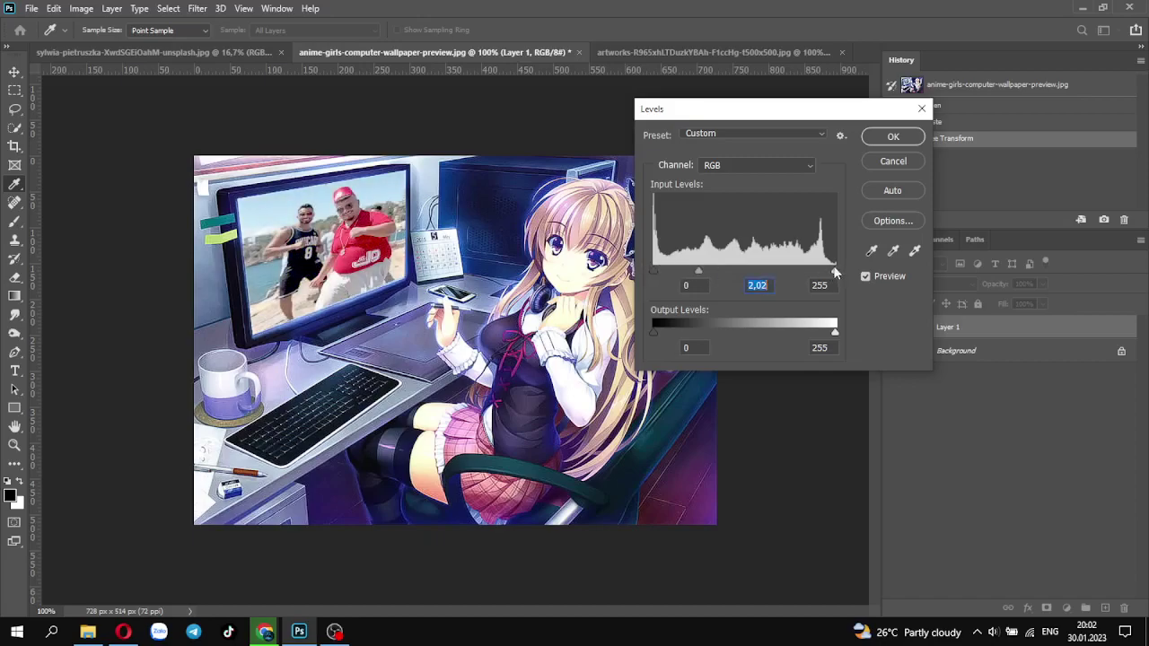
mouse_move(833, 271)
left_mouse_down()
mouse_move(759, 271)
mouse_move(804, 273)
left_mouse_up()
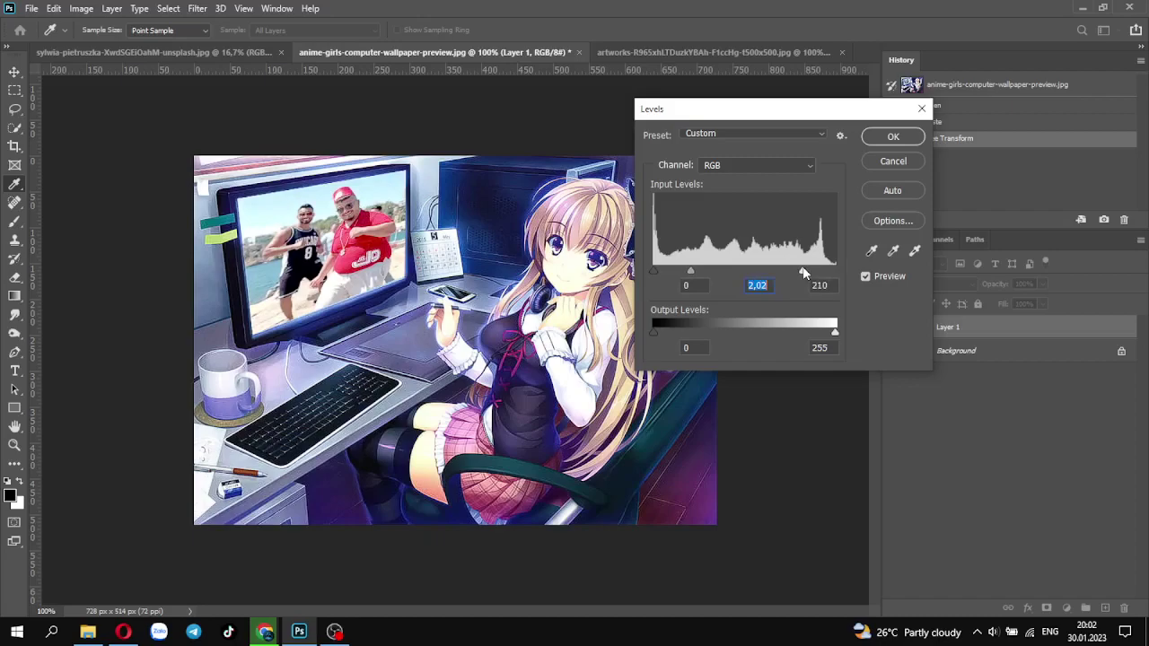
left_click_drag(804, 273, 811, 271)
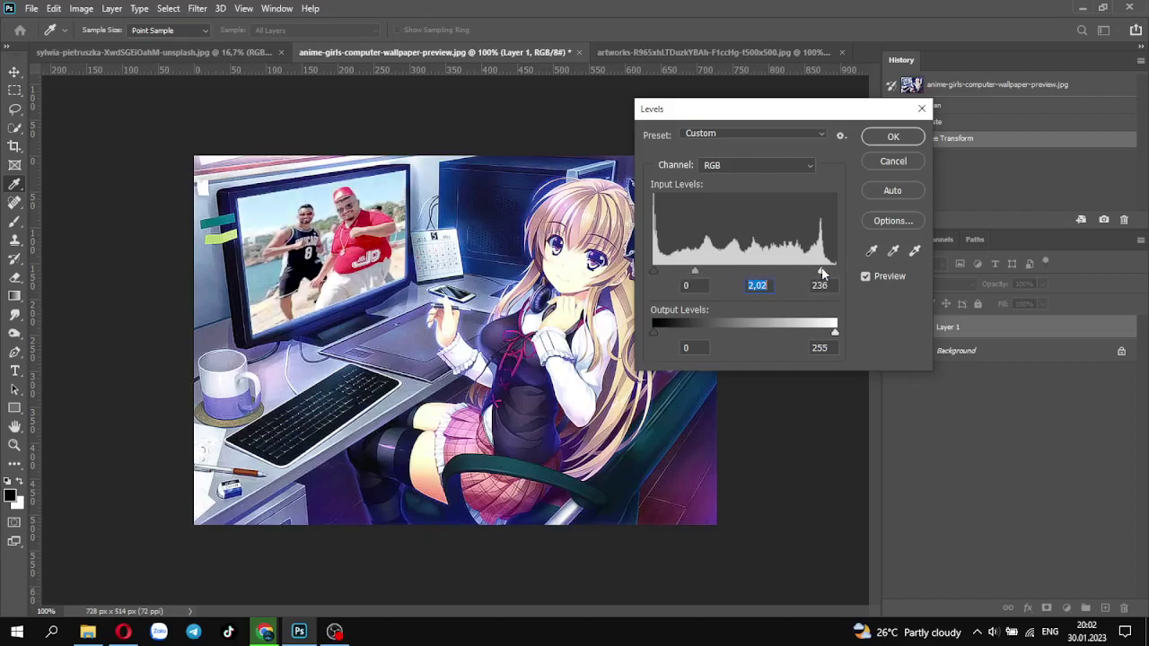
mouse_move(694, 274)
left_mouse_down()
mouse_move(739, 268)
mouse_move(684, 278)
left_mouse_up()
left_click(757, 285)
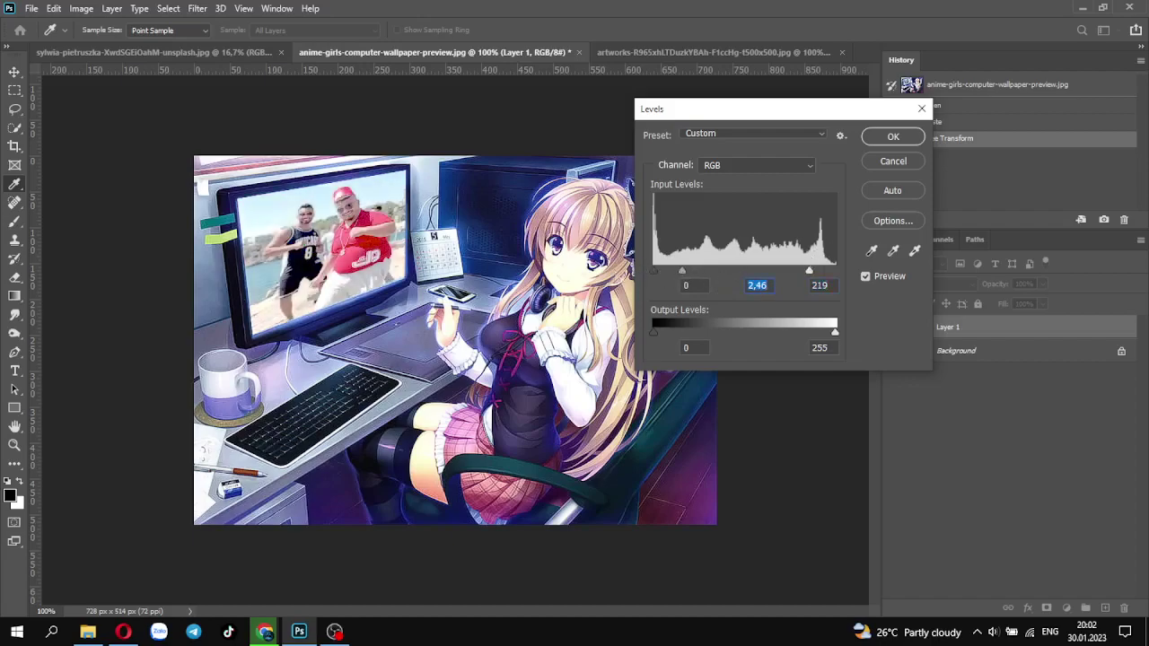
mouse_move(807, 266)
left_mouse_down()
mouse_move(754, 270)
mouse_move(792, 272)
left_mouse_up()
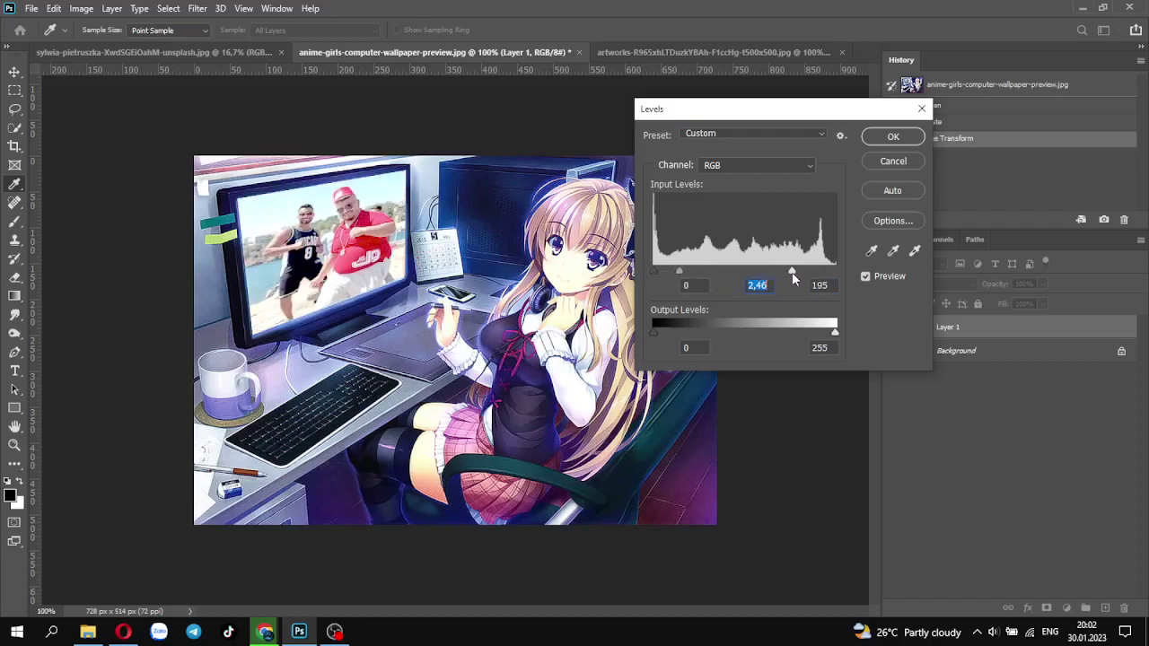
left_click(888, 137)
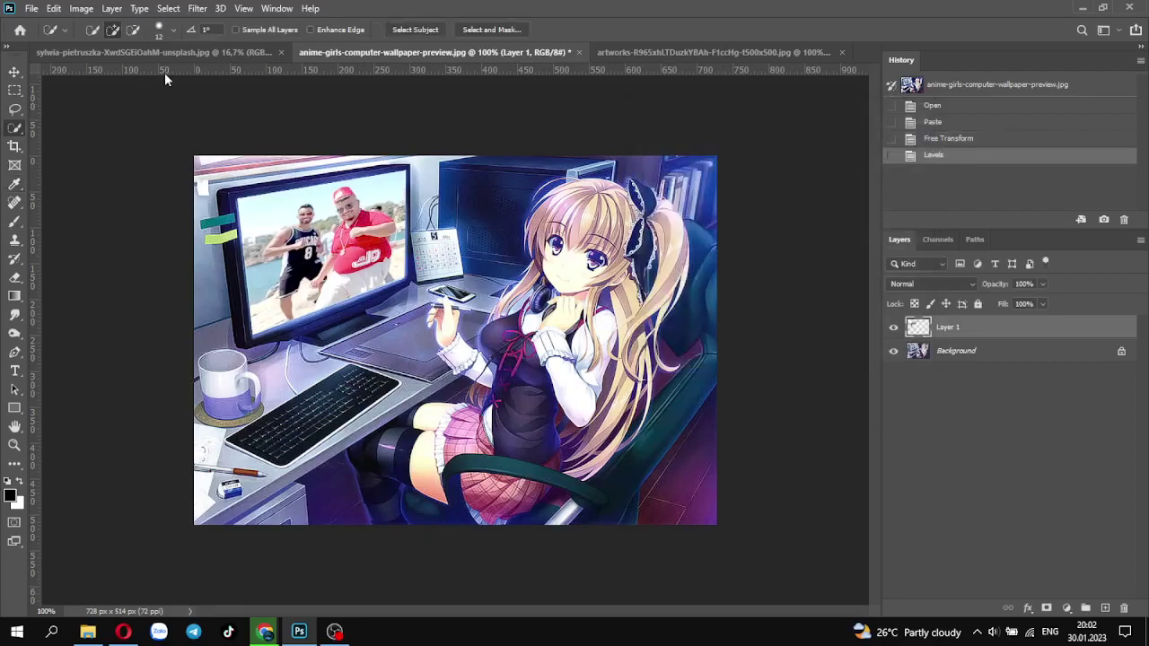
Step: Start a Save As copy and rename the file to animegirlwatchskybidi
left_click(31, 9)
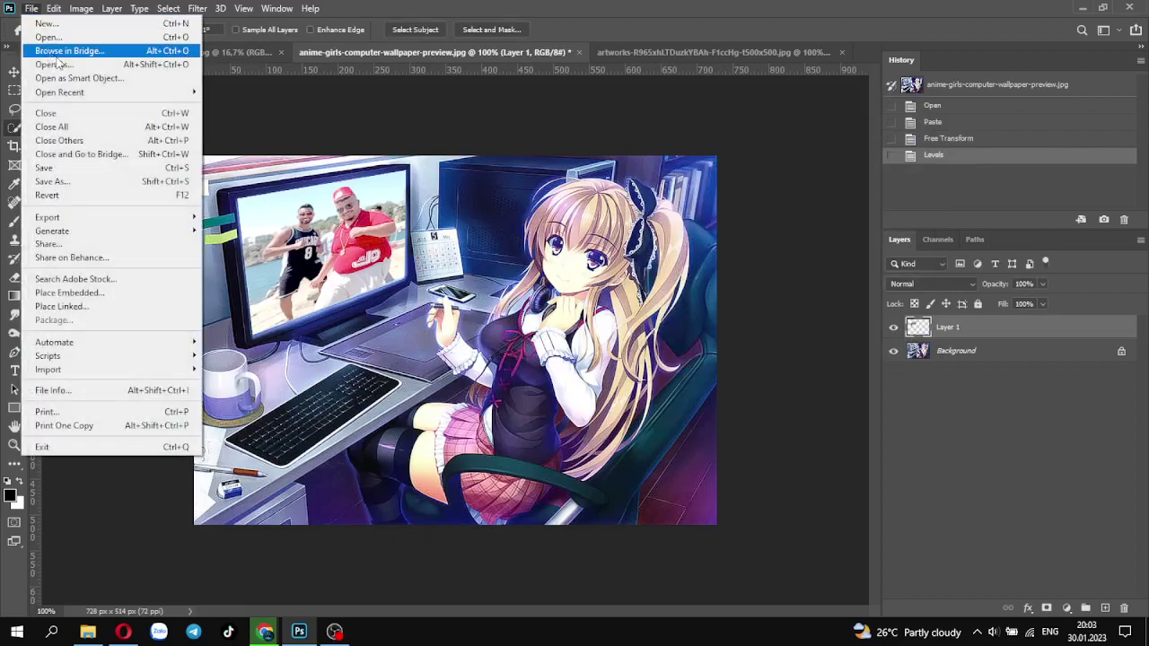
left_click(638, 273)
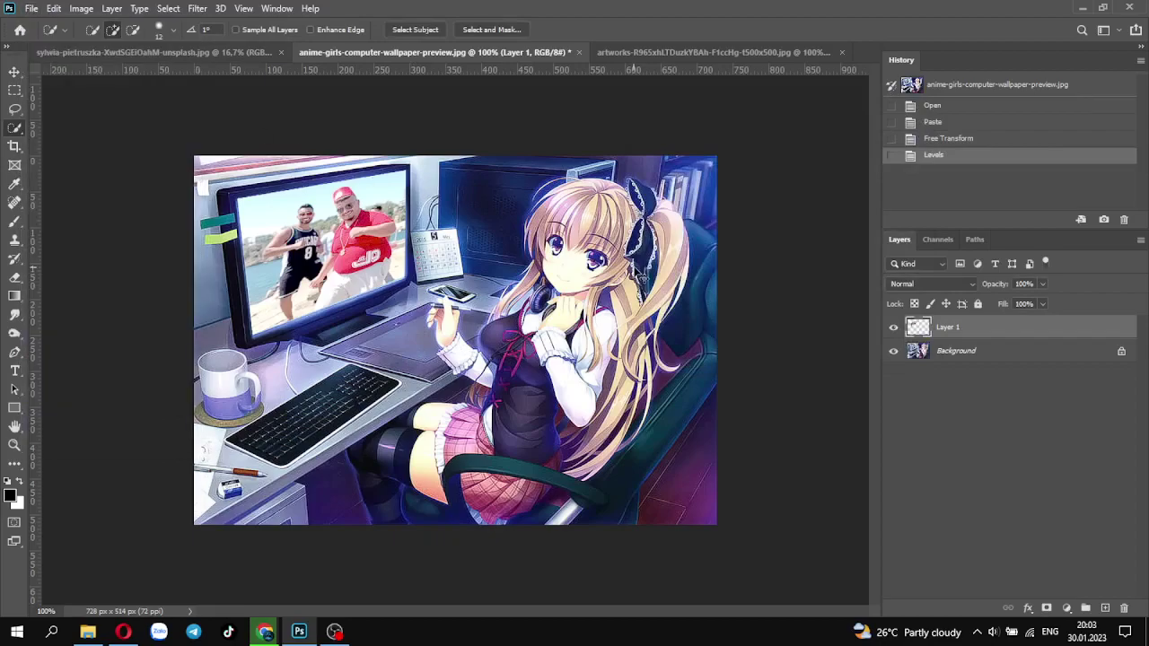
key("s")
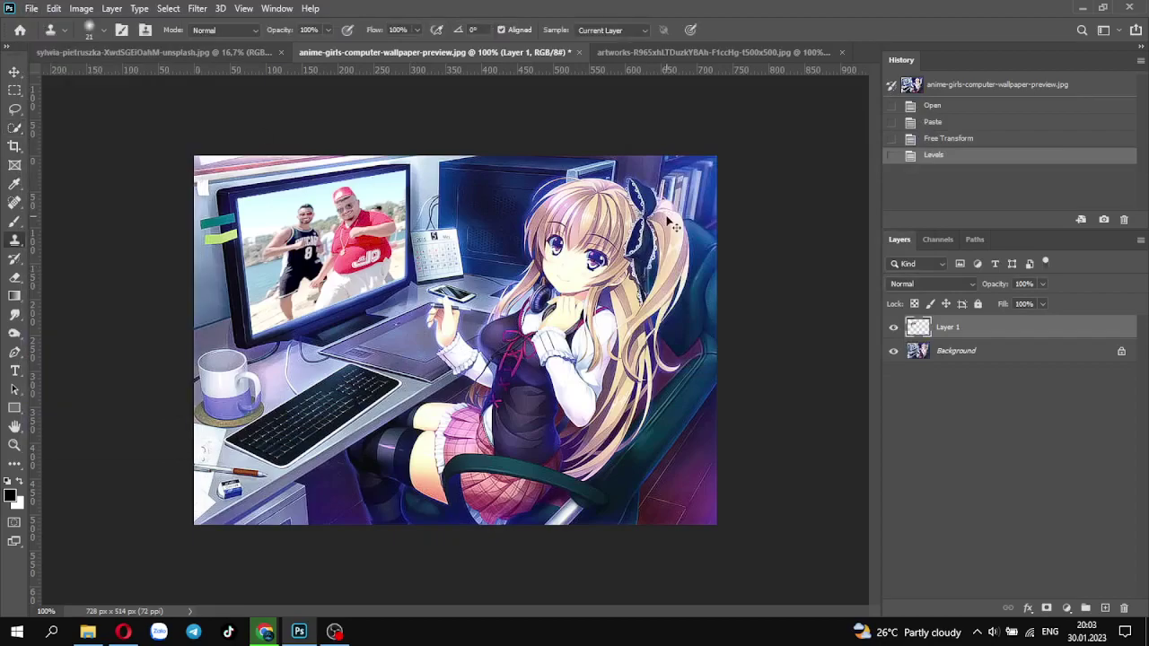
key("ctrl+shift+s")
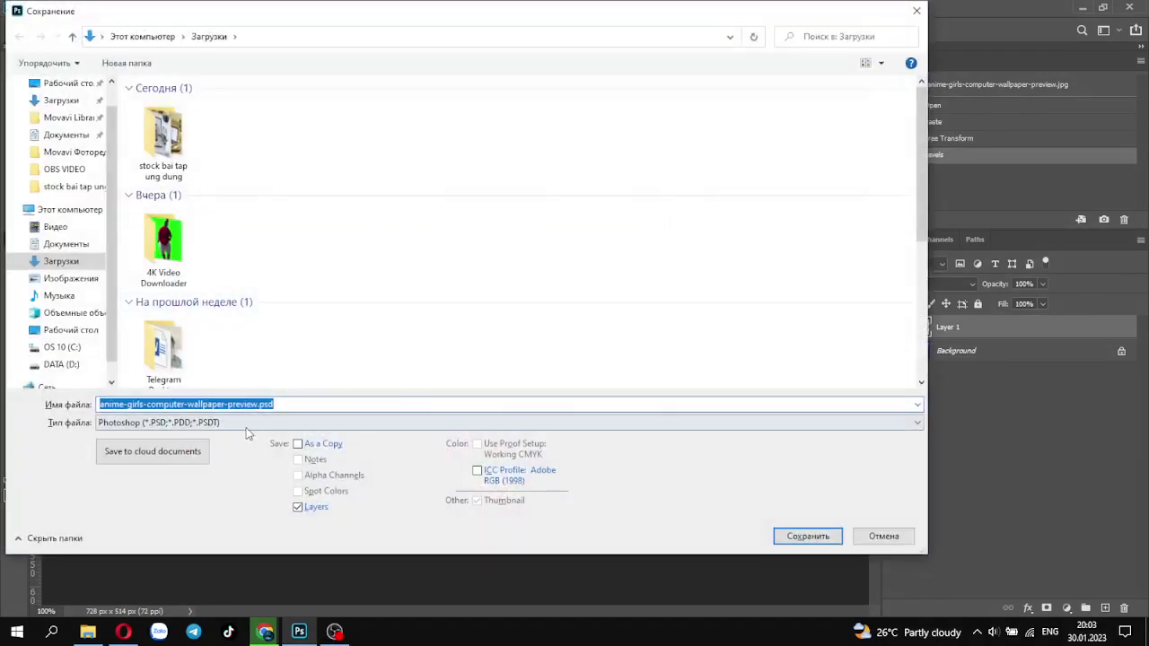
left_click_drag(259, 404, 81, 403)
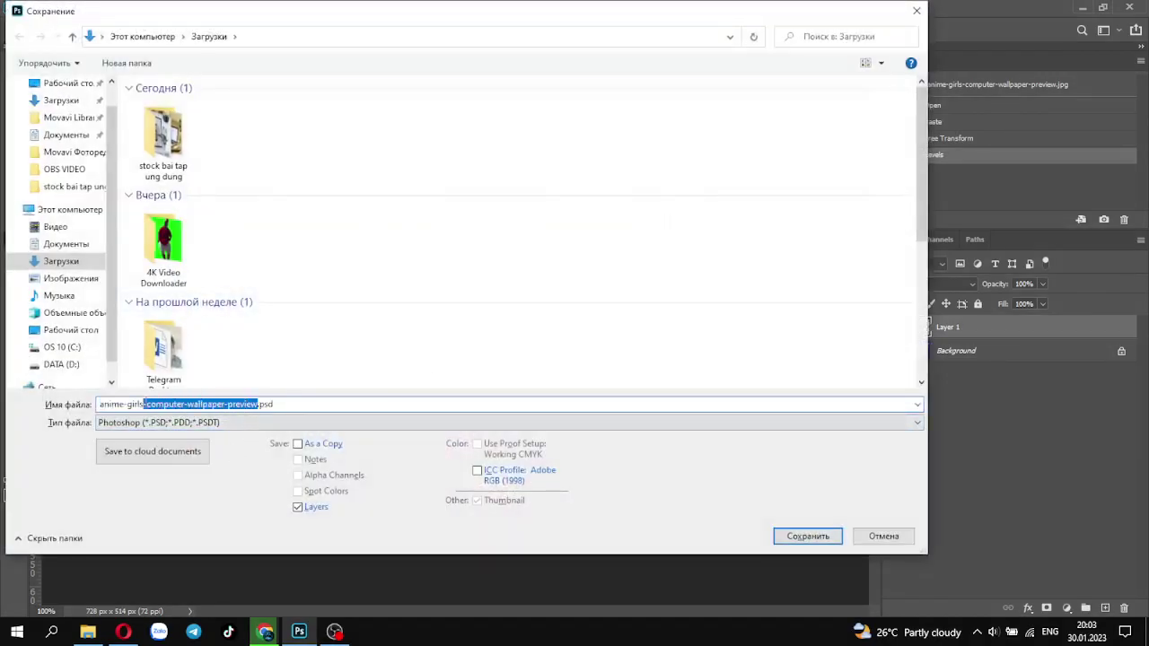
type("a")
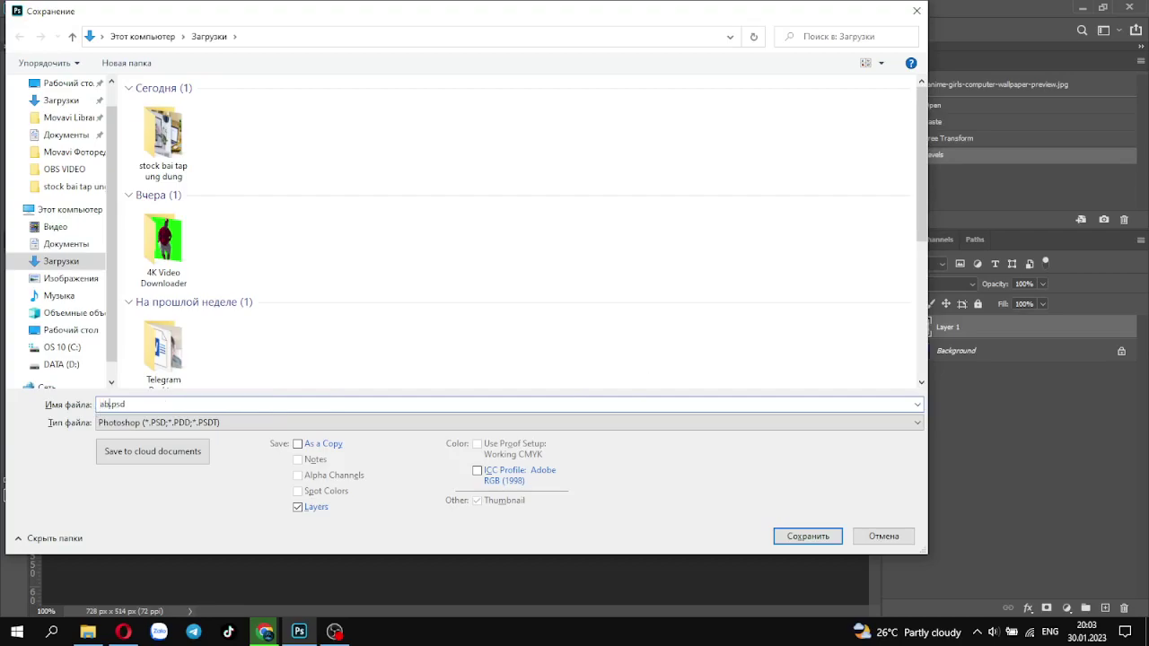
type("bime")
key("BackSpace")
key("BackSpace")
key("BackSpace")
type("wal")
Step: Save it to Downloads as a JPEG at maximum quality 12
key("ctrl+a")
left_click(339, 423)
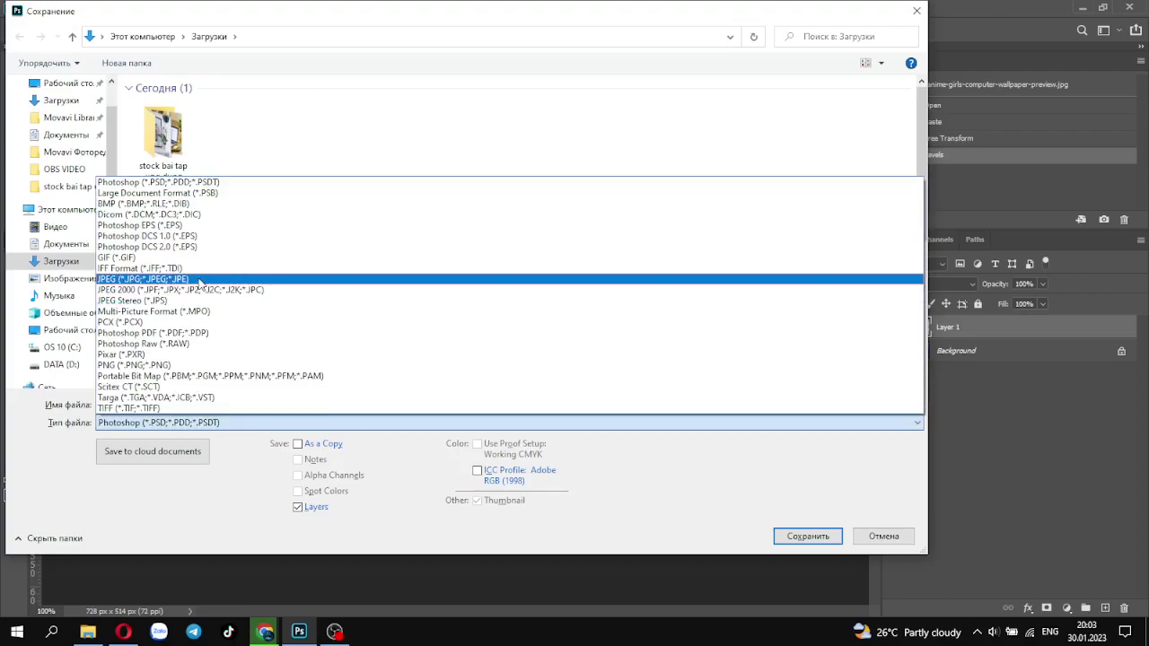
left_click(199, 279)
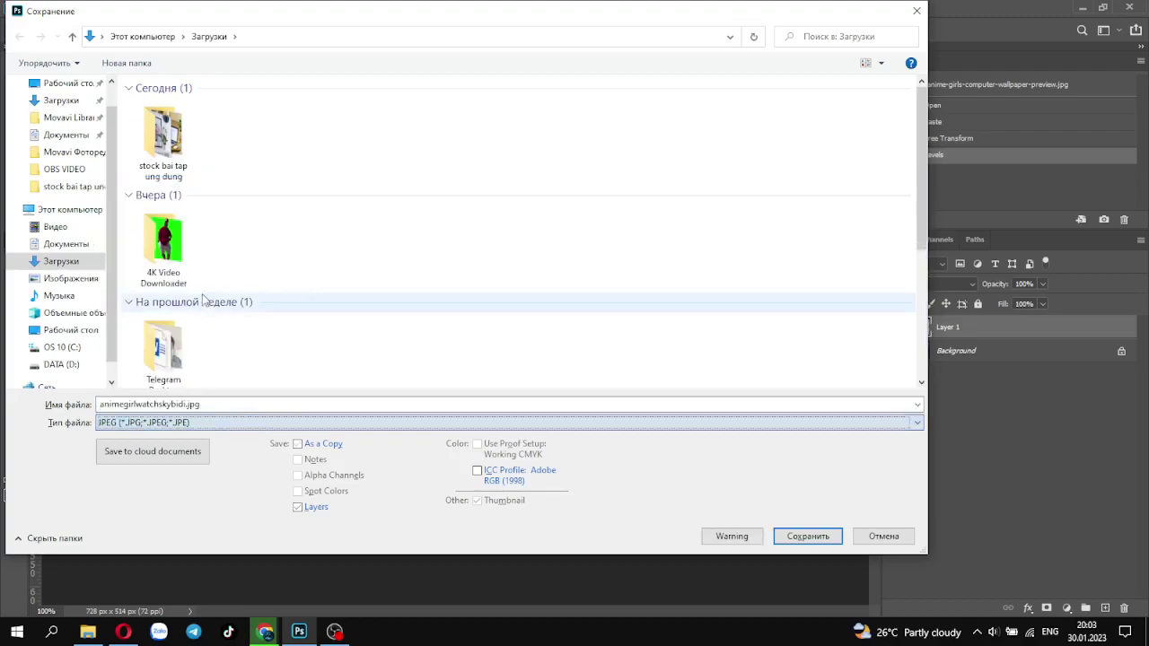
left_click(223, 405)
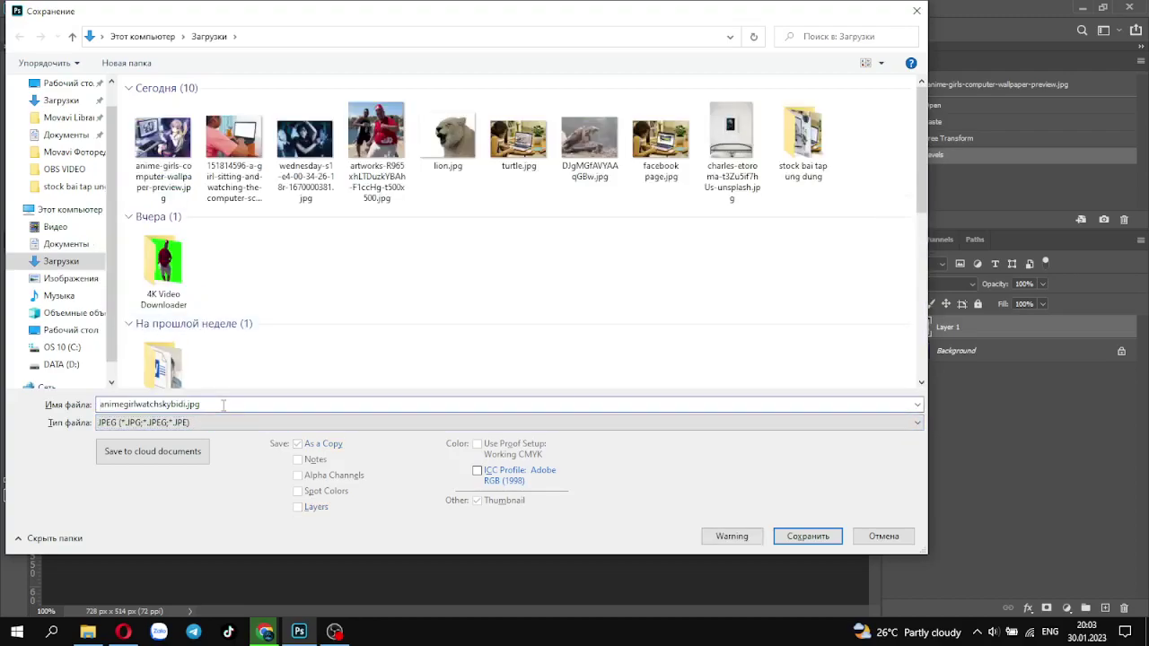
left_click(813, 539)
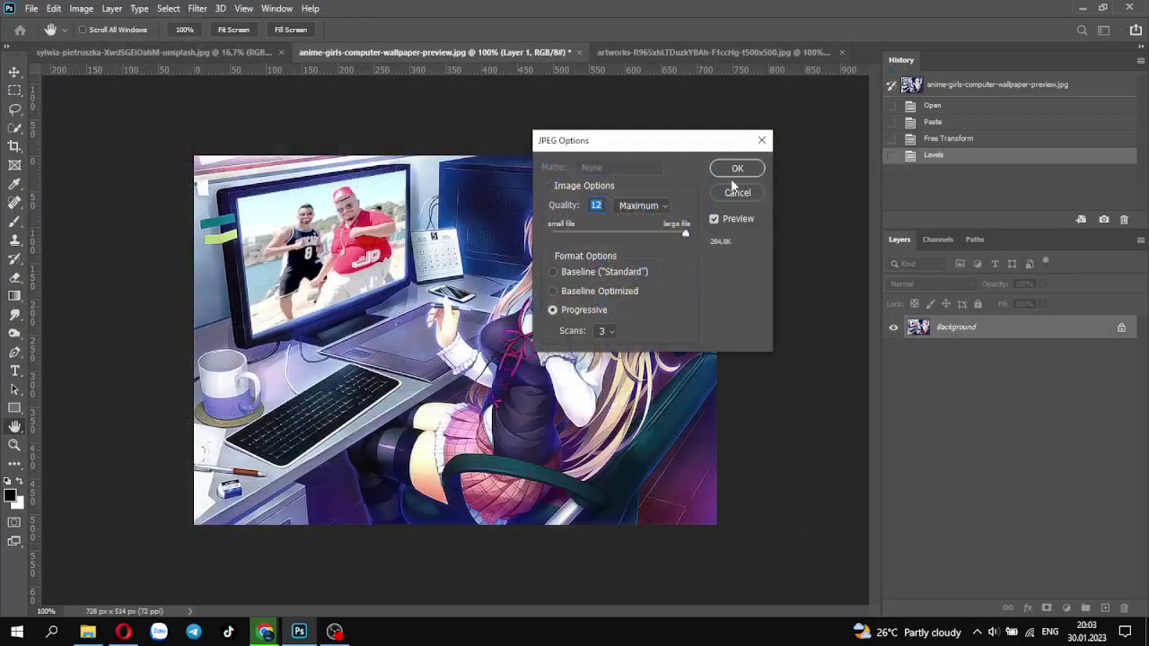
left_click(736, 170)
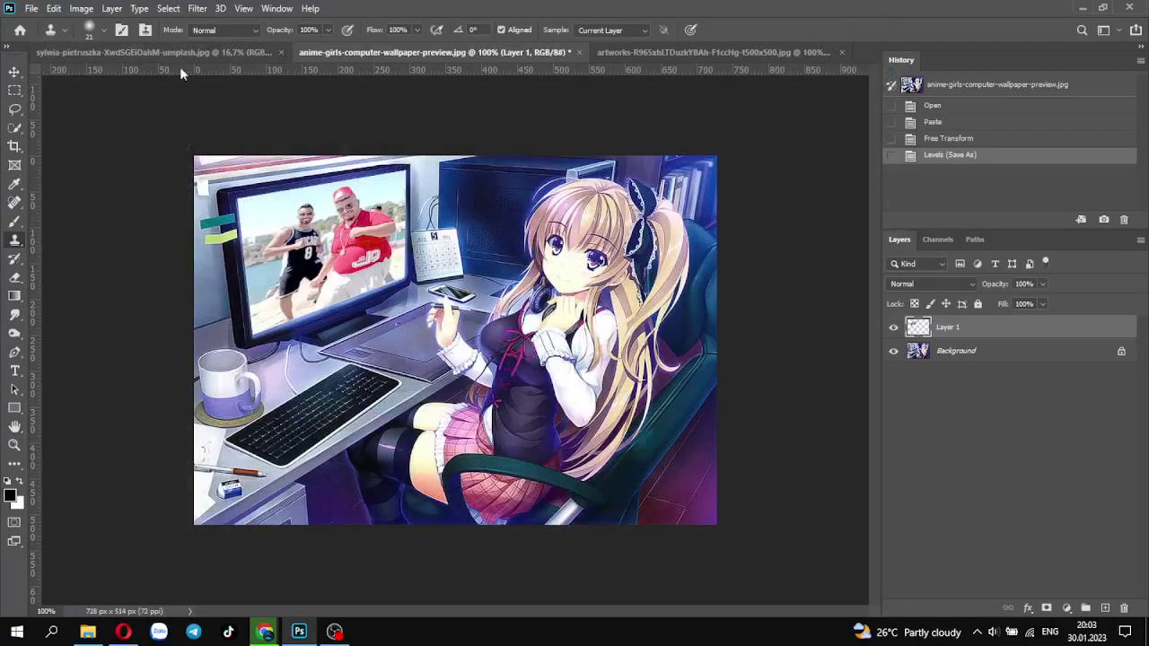
Step: Hide Layer 1, the photo currently shown on the monitor
left_click(660, 52)
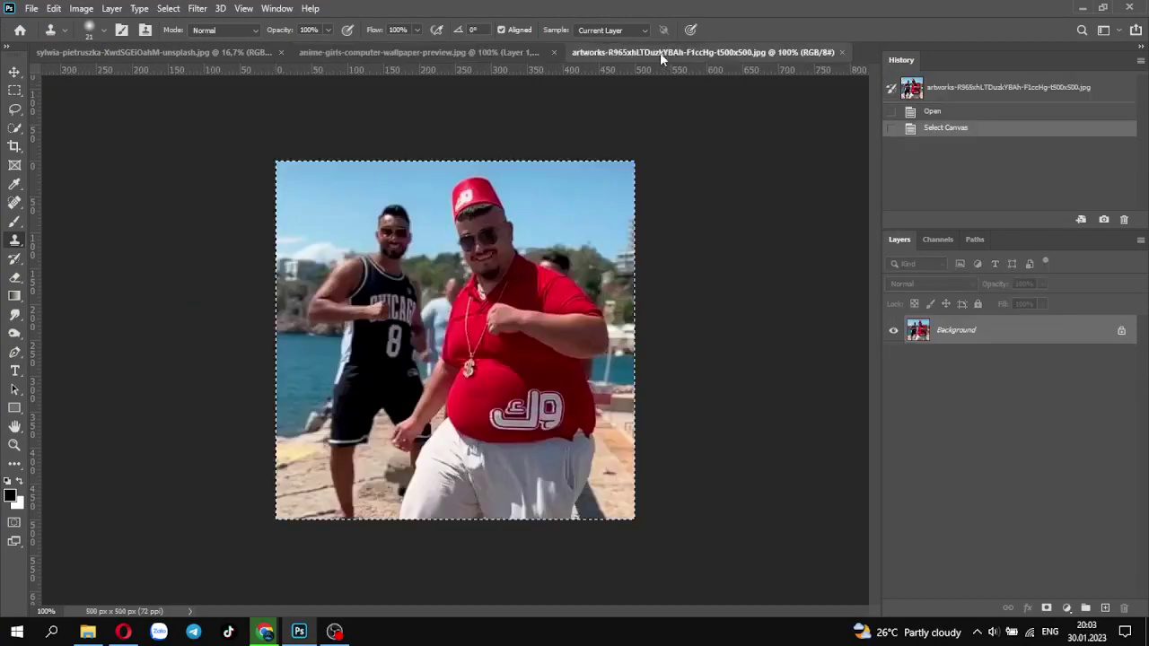
left_click(529, 54)
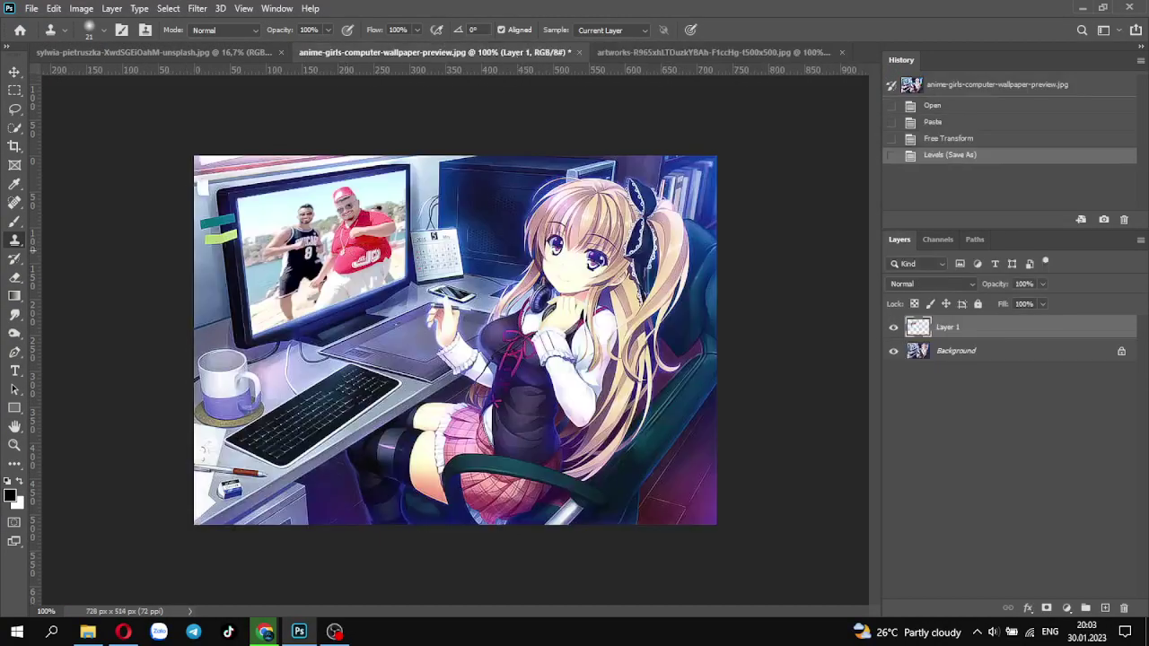
left_click(893, 329)
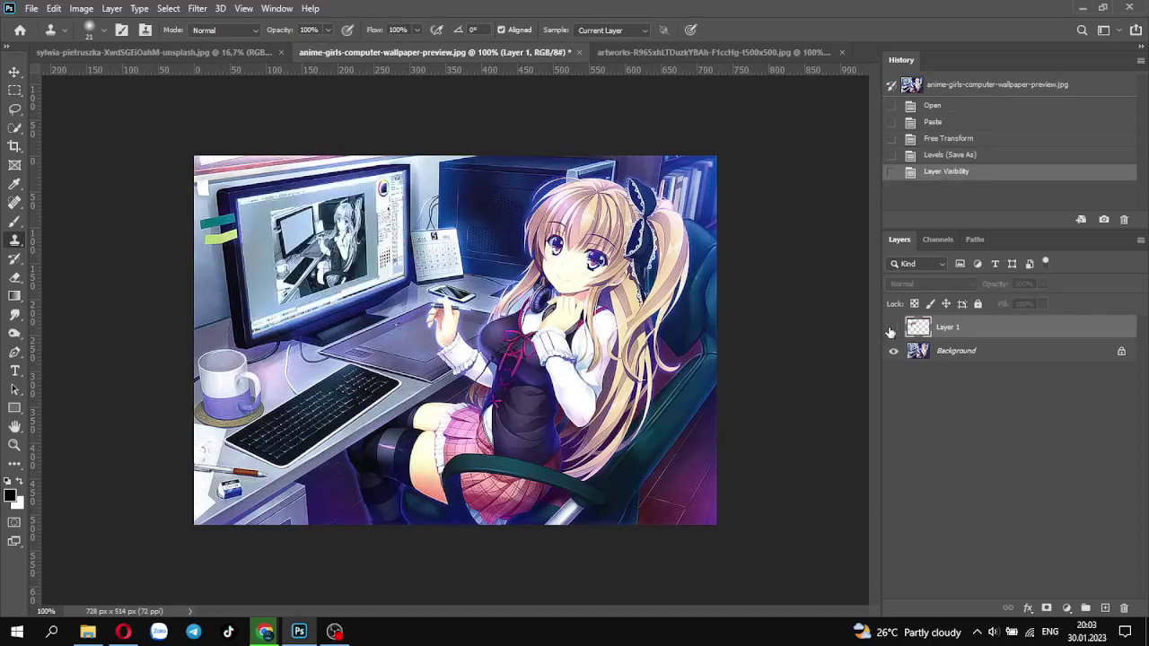
Step: Open the wednesday-s1-e4 JPG, select all of it, and return to the anime wallpaper
left_click(31, 9)
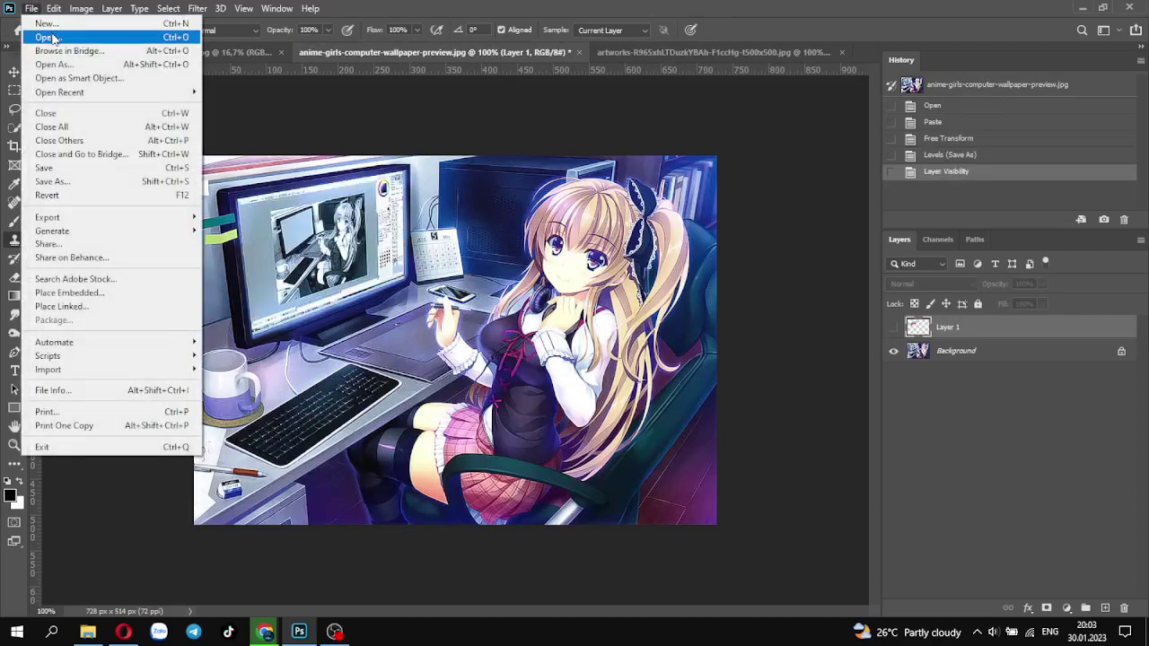
left_click(52, 38)
double_click(581, 143)
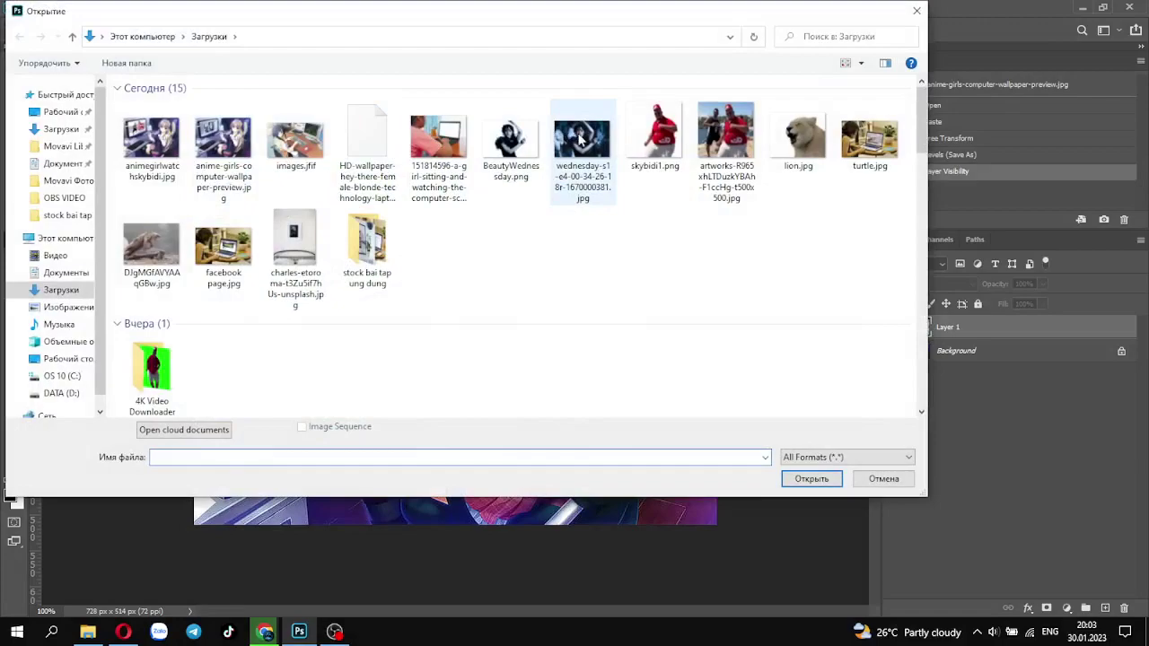
left_click(729, 325)
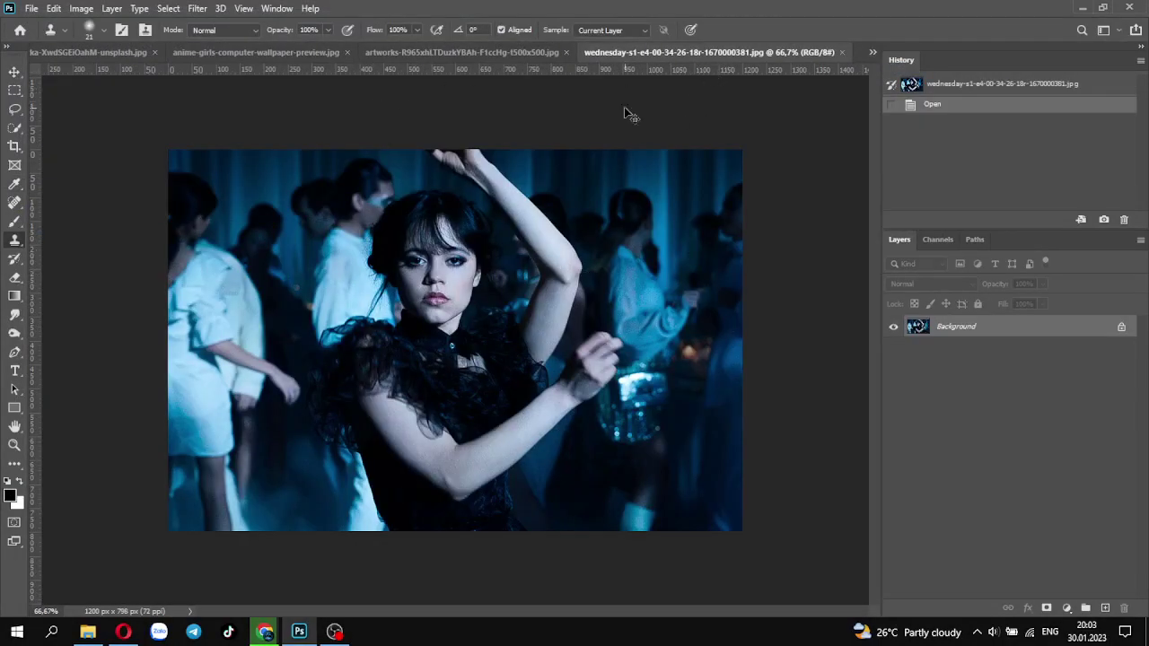
left_click(15, 127)
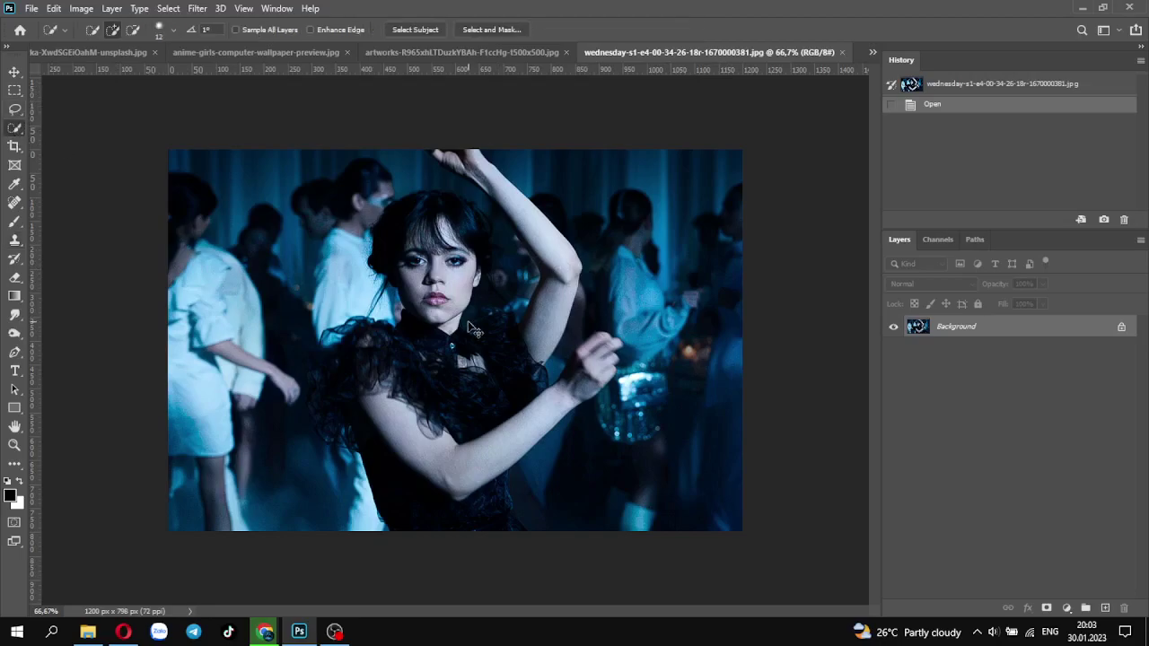
key("ctrl+a")
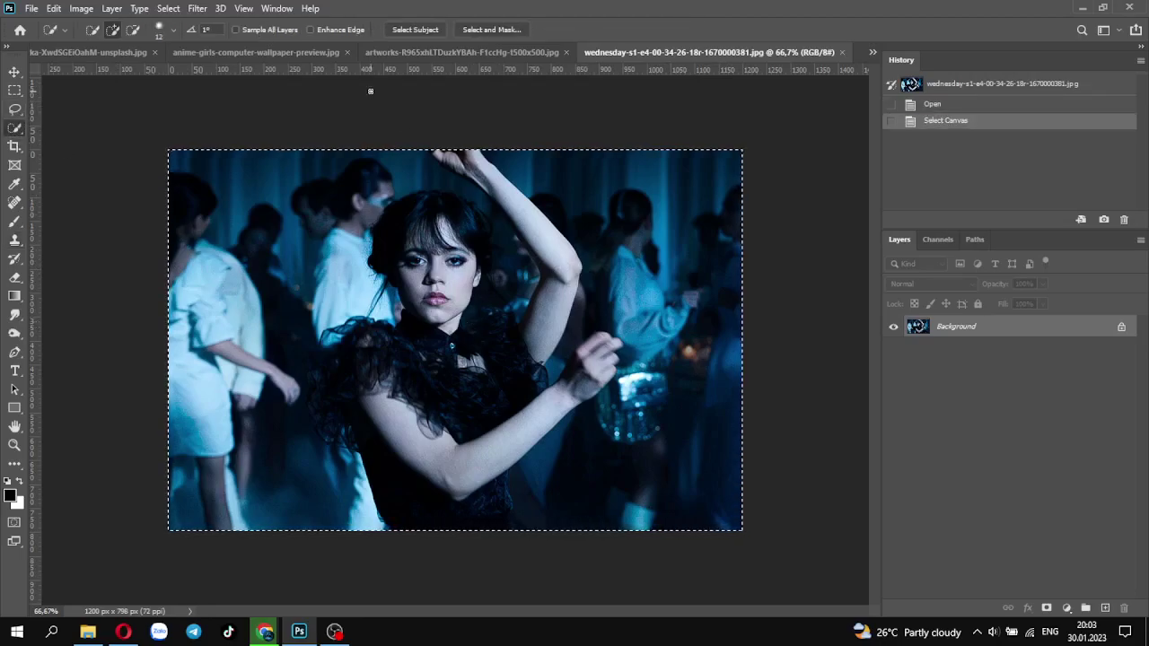
left_click(241, 52)
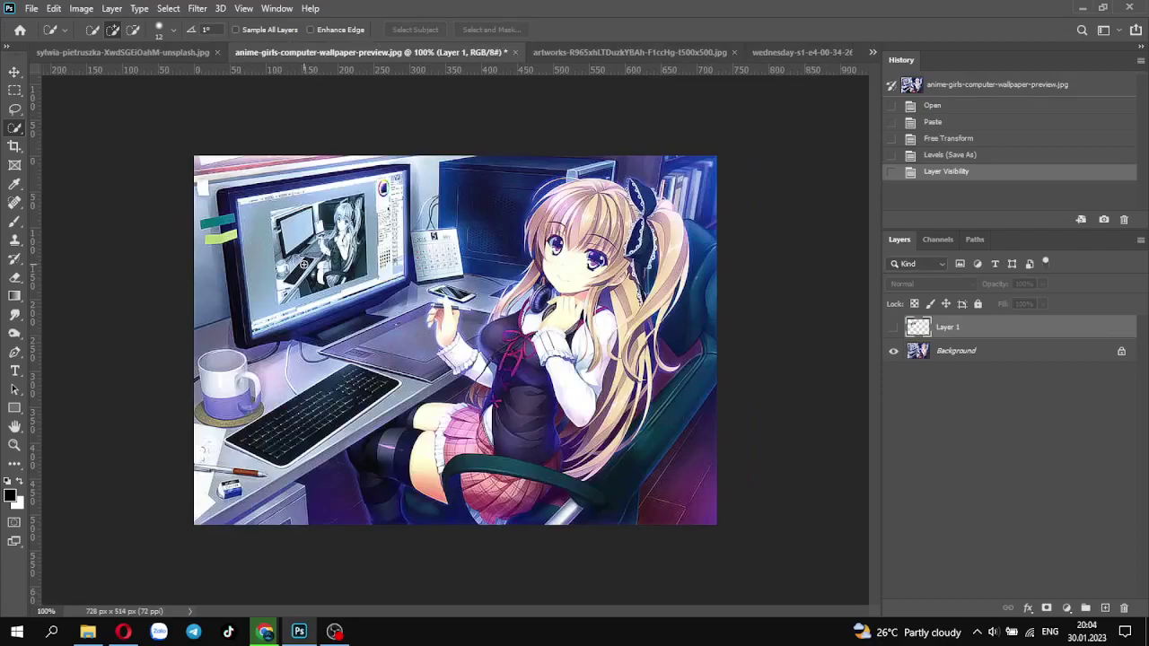
key("ctrl+plus")
Step: Paste the dancing-scene image as Layer 2 and begin shrinking it with Free Transform
mouse_move(298, 199)
left_mouse_down()
mouse_move(334, 254)
mouse_move(494, 400)
left_mouse_up()
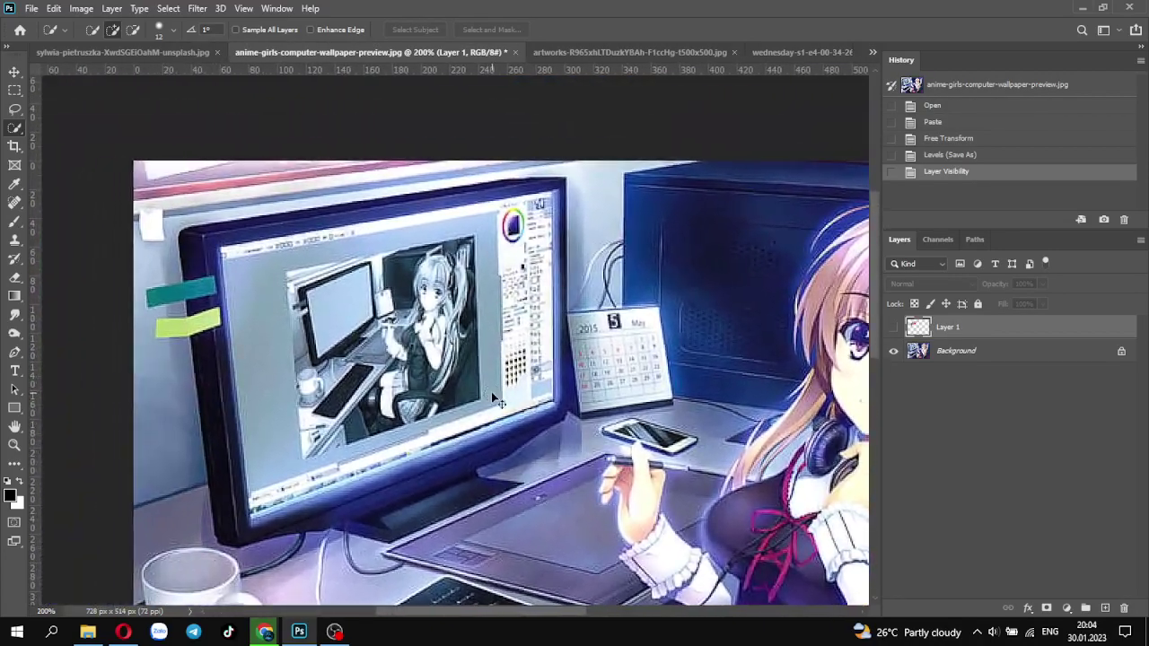
key("ctrl+v")
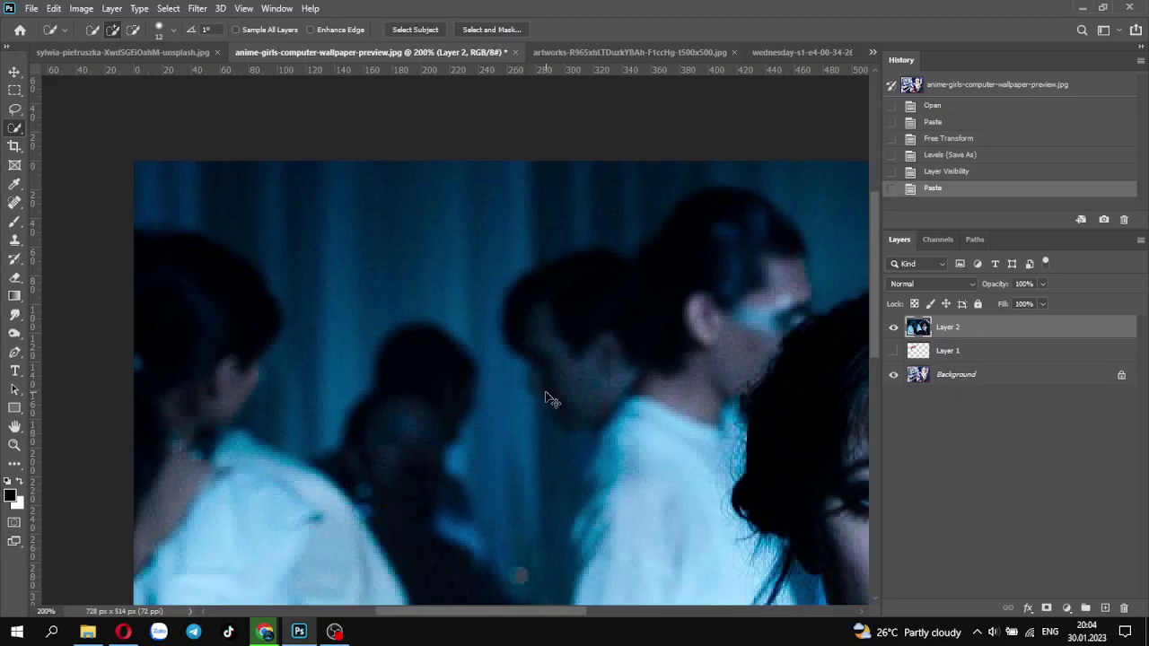
key("ctrl+minus")
key("ctrl+minus")
key("ctrl+minus")
key("ctrl+t")
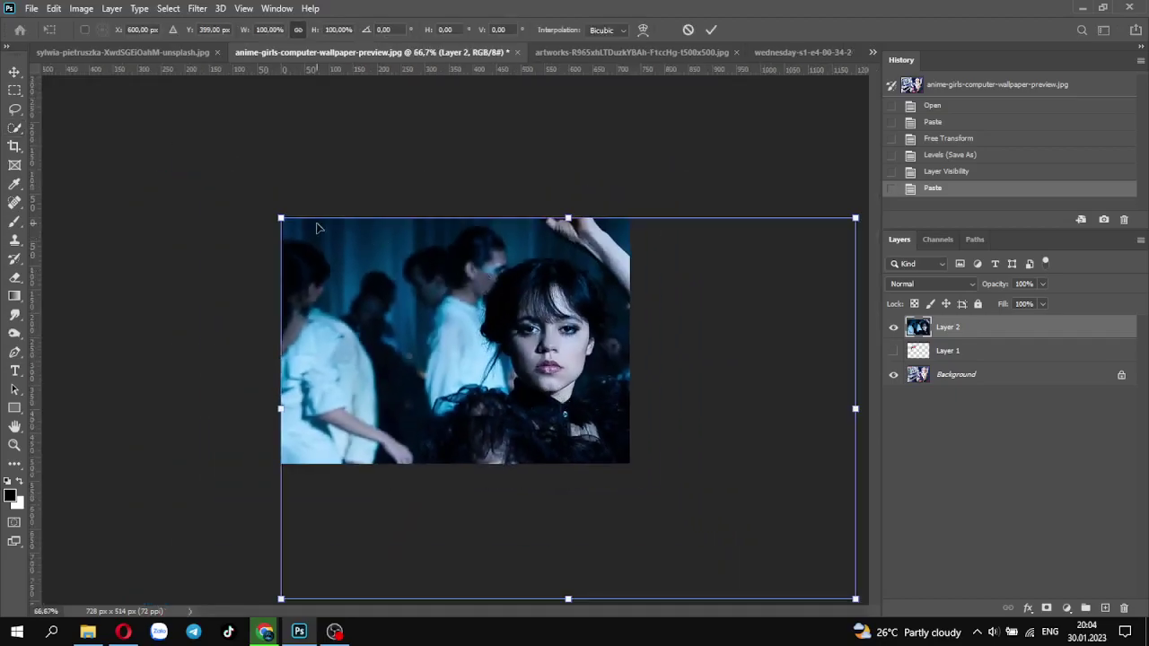
left_click_drag(281, 218, 619, 442)
left_click_drag(741, 489, 494, 308)
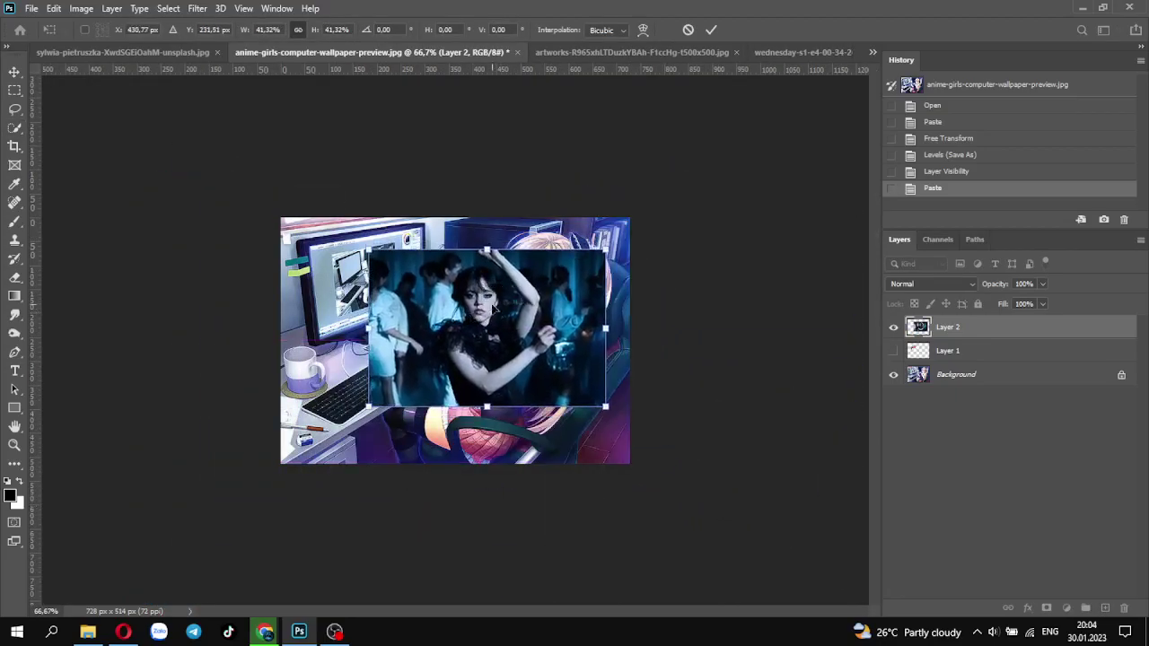
Step: Scale the pasted photo to about 22% and position it over the monitor screen
mouse_move(605, 251)
left_mouse_down()
mouse_move(457, 348)
mouse_move(381, 321)
mouse_move(343, 248)
left_mouse_up()
key("ctrl+plus")
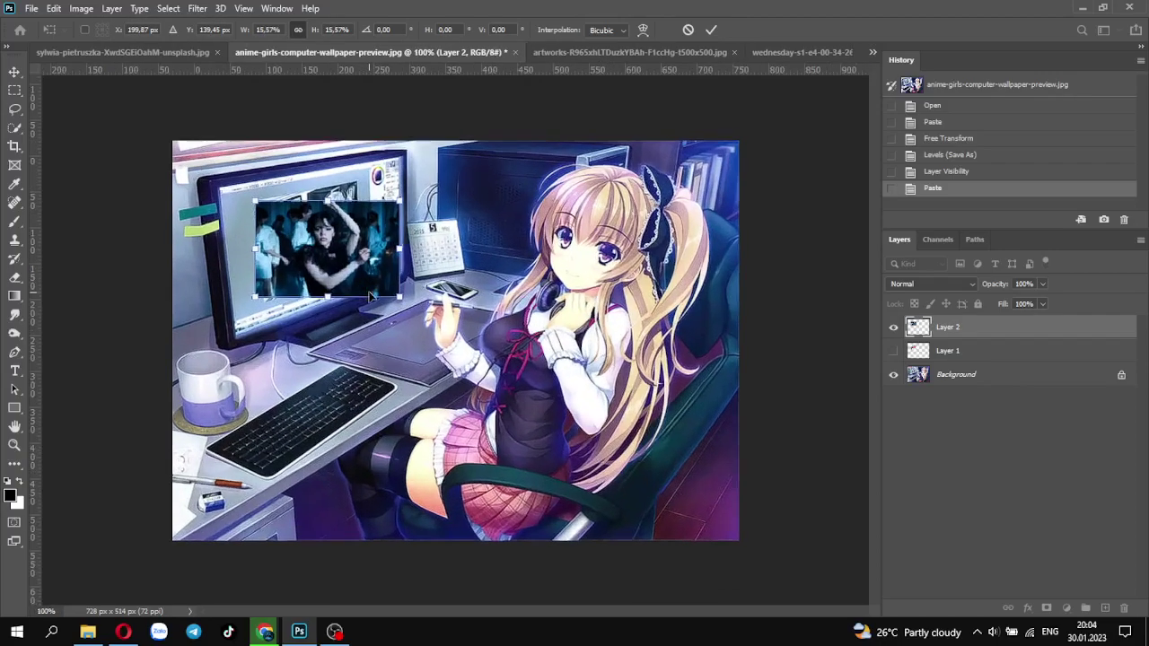
key("ctrl+plus")
mouse_move(533, 211)
left_mouse_down()
mouse_move(761, 399)
mouse_move(859, 423)
left_mouse_up()
left_click_drag(602, 400, 527, 369)
left_click_drag(600, 267, 705, 179)
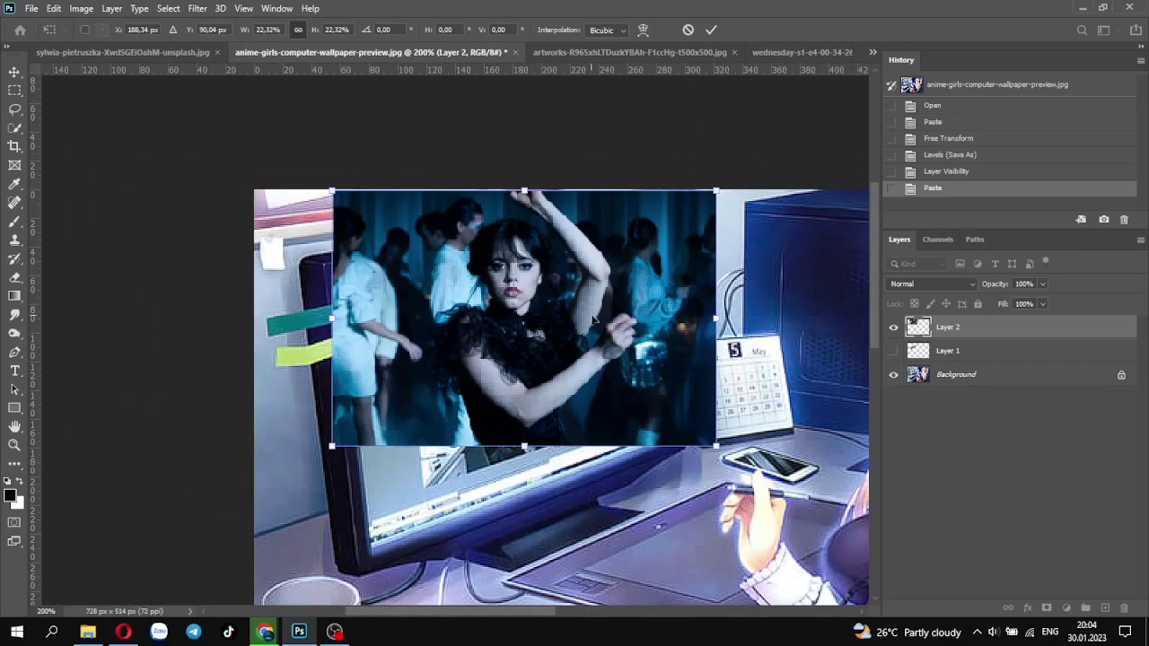
mouse_move(606, 316)
left_mouse_down()
mouse_move(581, 378)
mouse_move(600, 372)
left_mouse_up()
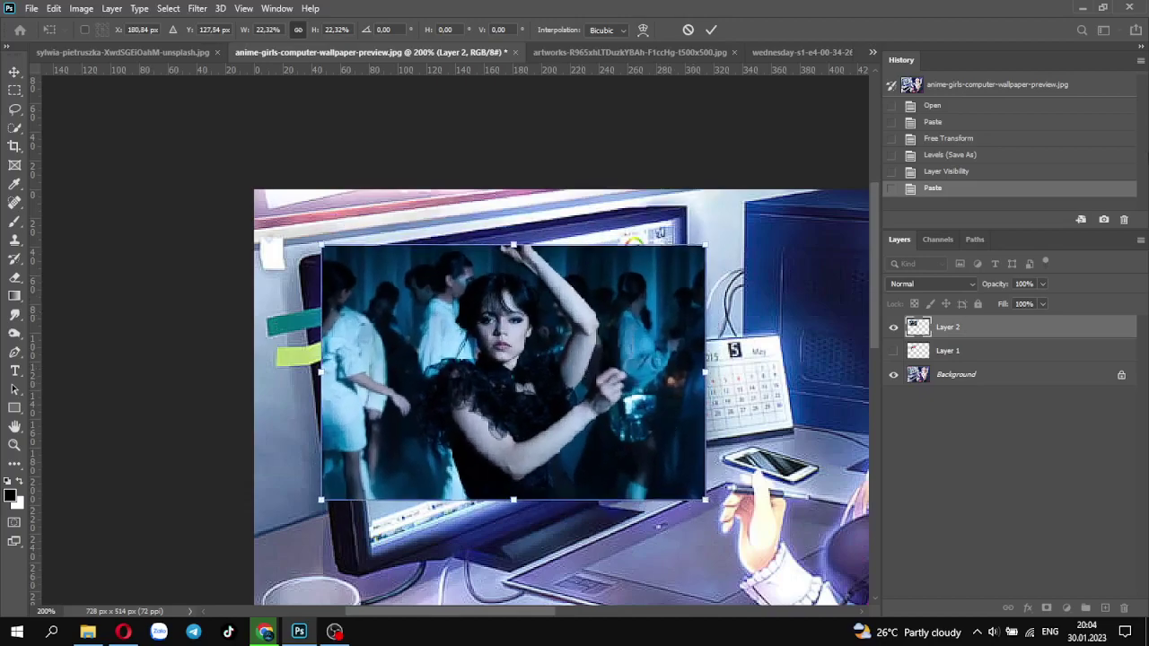
left_click(1042, 303)
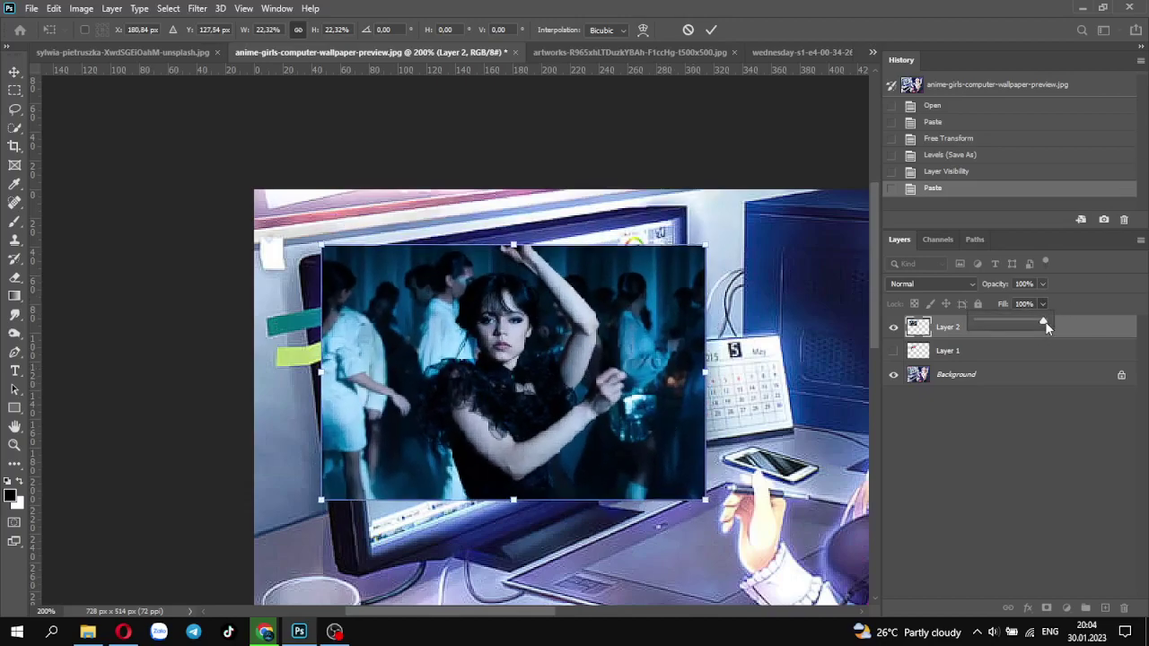
Step: Lower Layer 2's Fill to 35% and zoom in on the monitor screen
mouse_move(985, 329)
left_mouse_down()
mouse_move(970, 334)
mouse_move(1000, 323)
left_mouse_up()
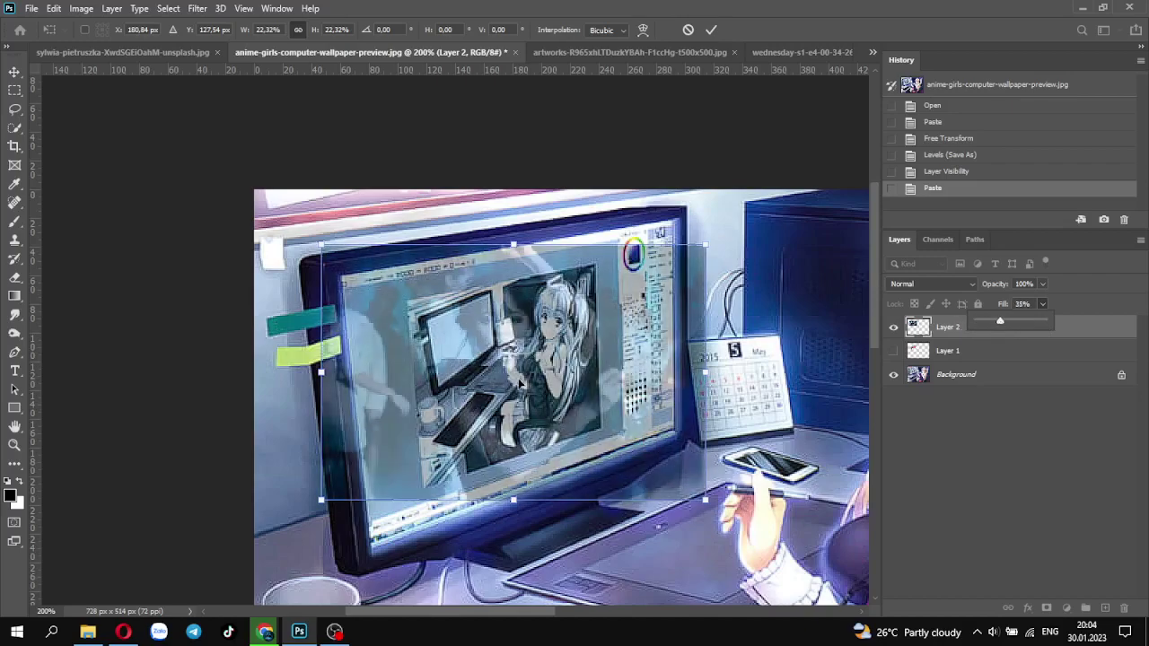
scroll(525, 378, "up", 2)
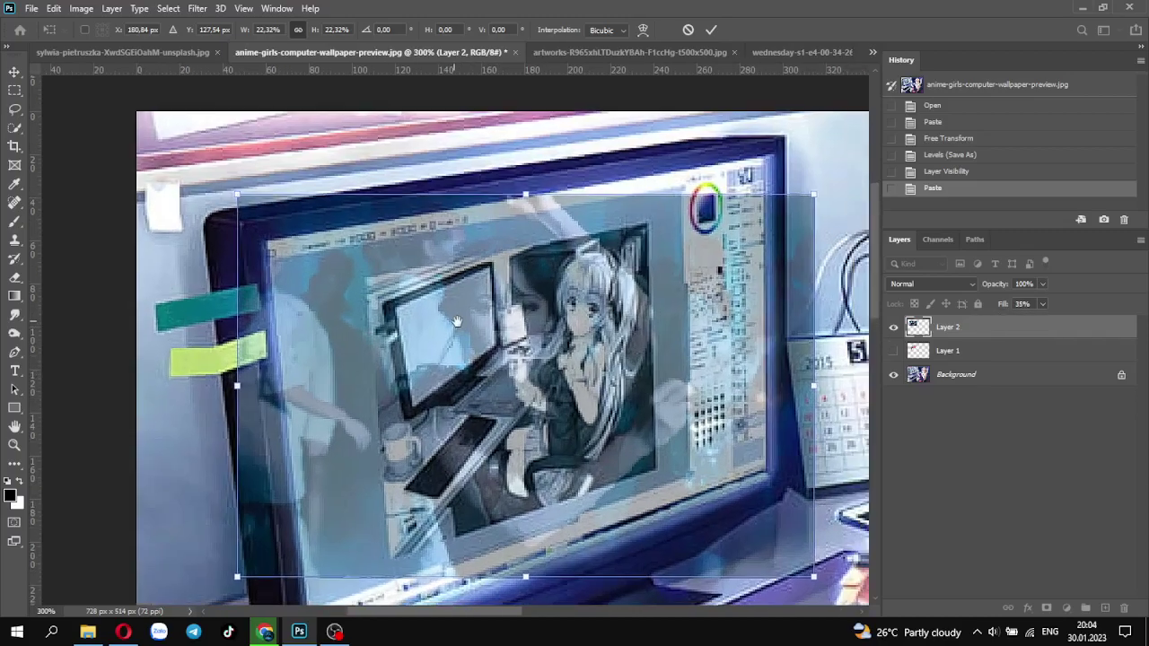
left_click_drag(509, 372, 438, 313)
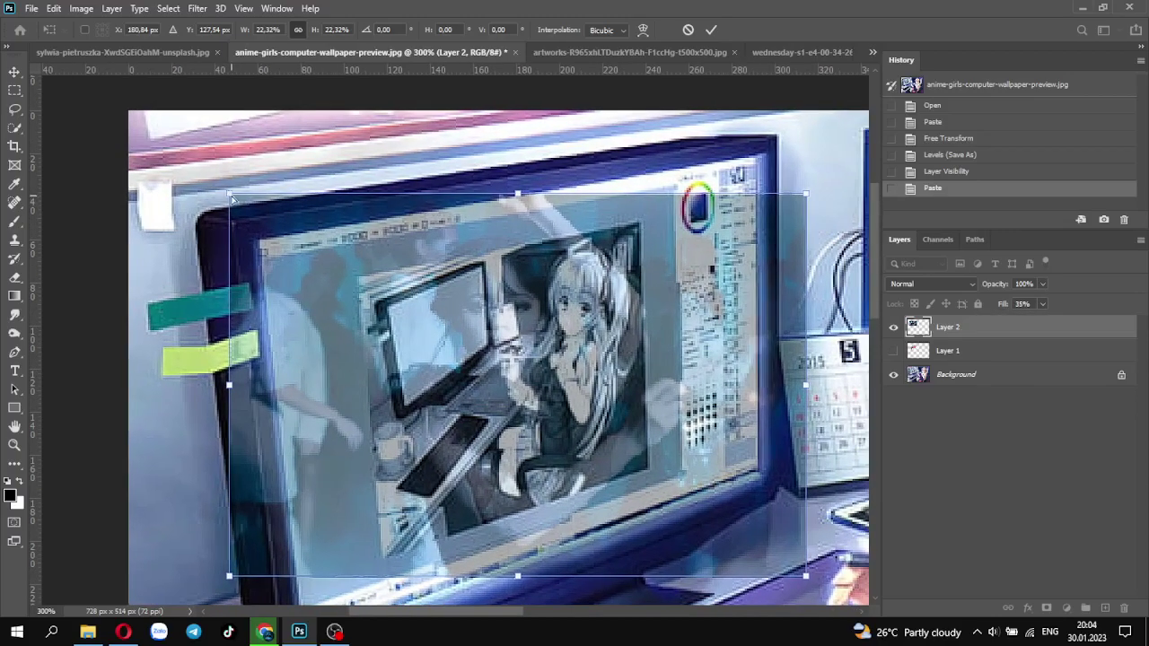
Step: Drag the photo's four corners onto the slanted screen corners and commit the distortion
left_click_drag(229, 196, 257, 241)
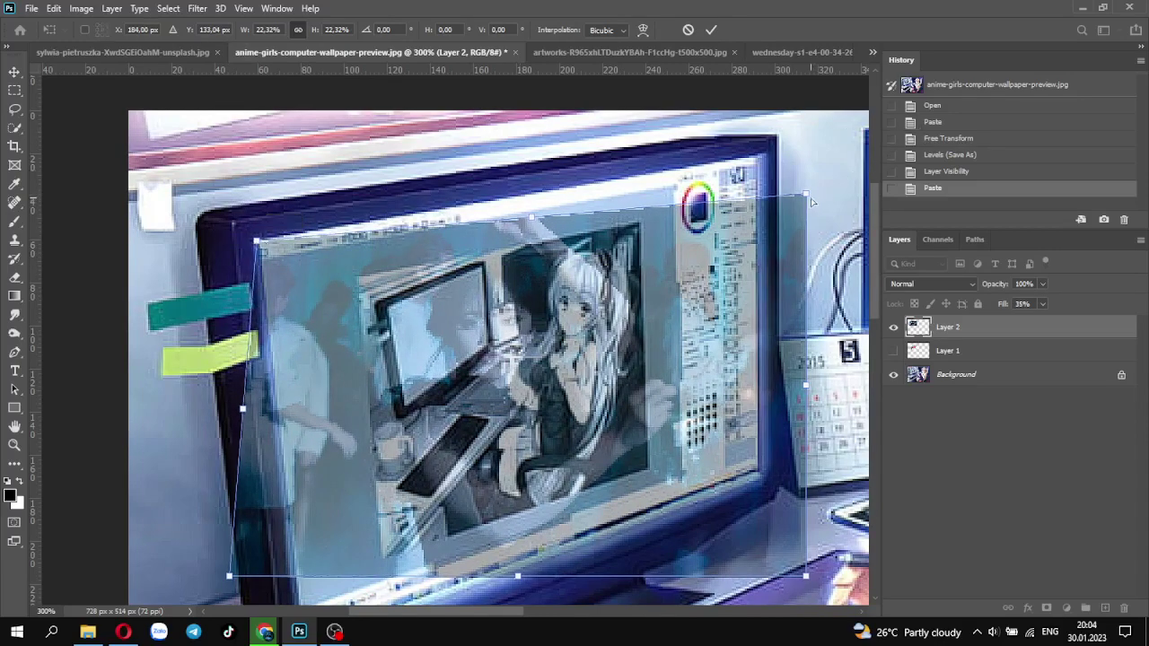
left_click_drag(807, 196, 755, 155)
scroll(518, 407, "down", 3)
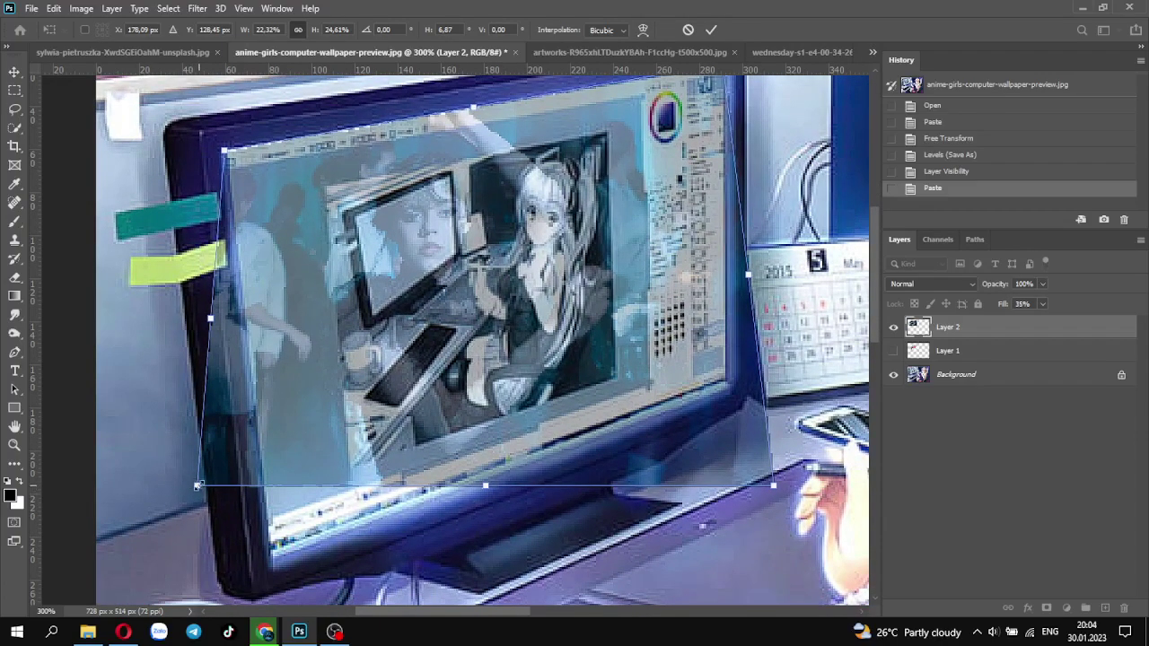
left_click_drag(197, 485, 208, 477)
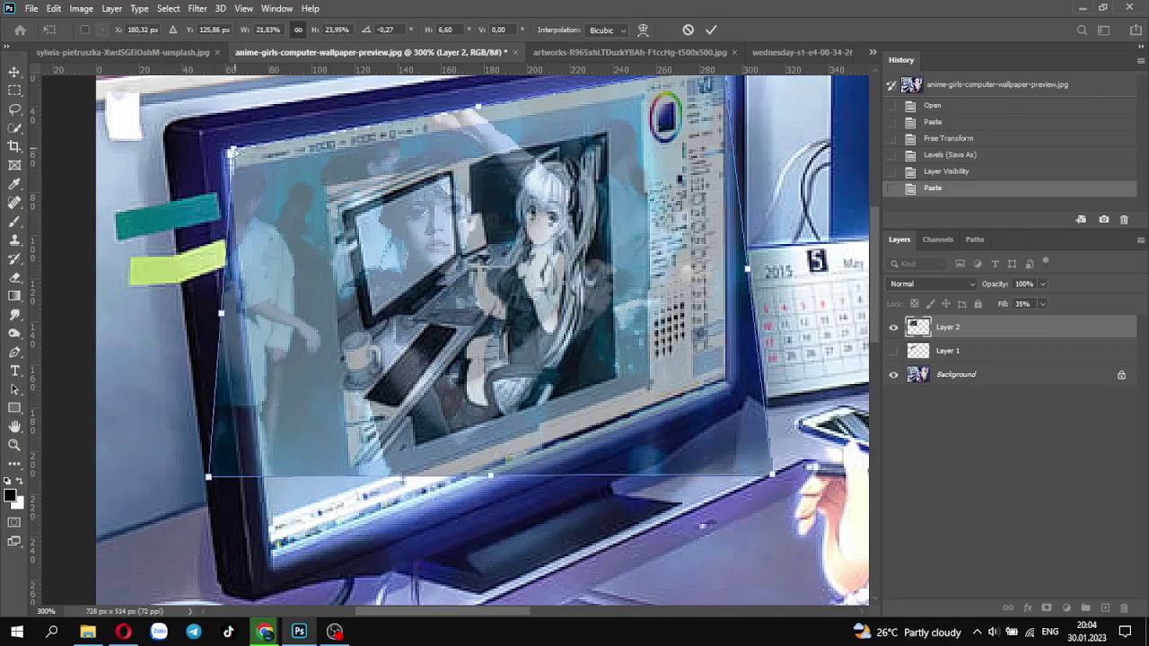
left_click_drag(232, 152, 226, 149)
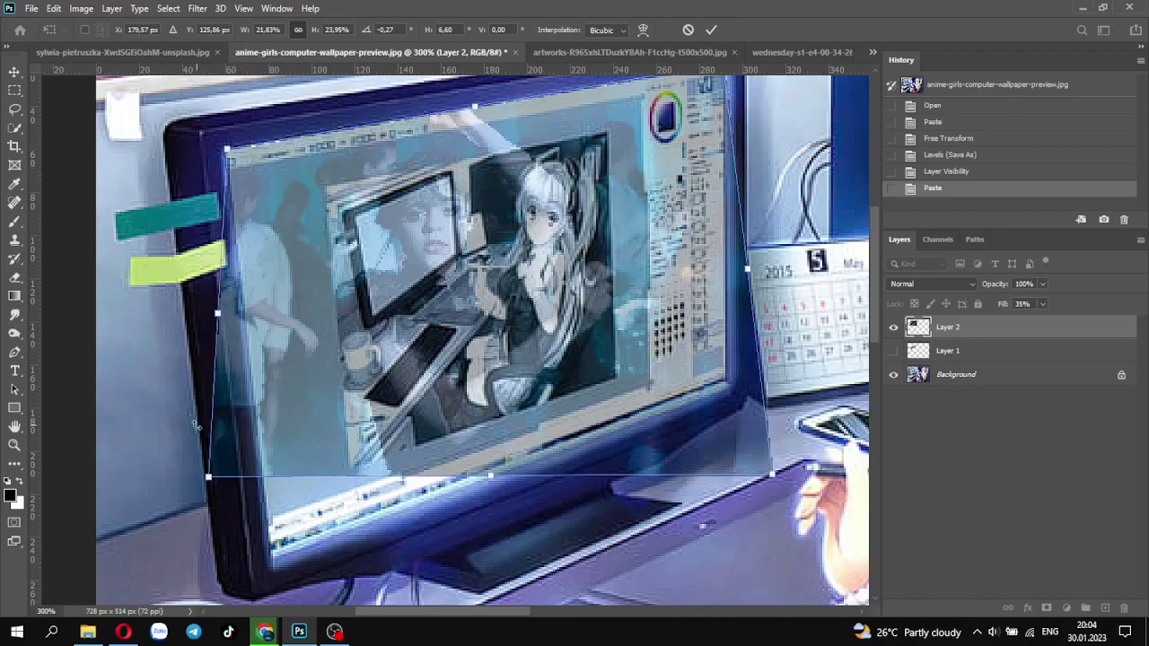
left_click_drag(208, 477, 269, 557)
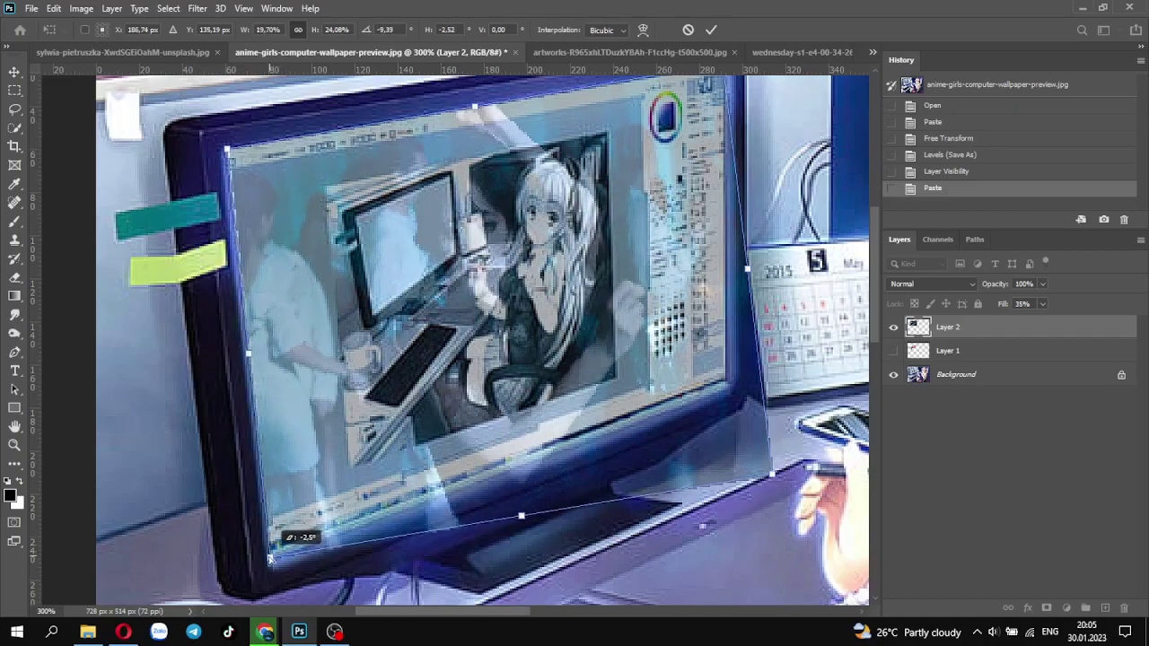
mouse_move(772, 474)
left_mouse_down()
mouse_move(736, 364)
mouse_move(730, 381)
left_mouse_up()
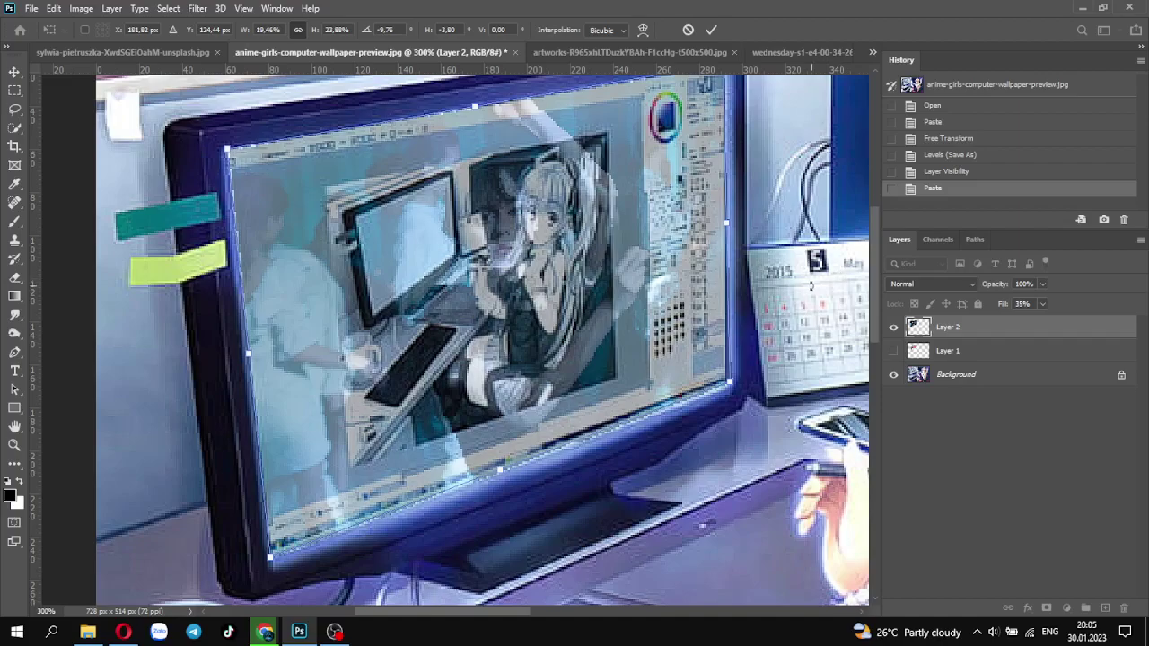
key("Return")
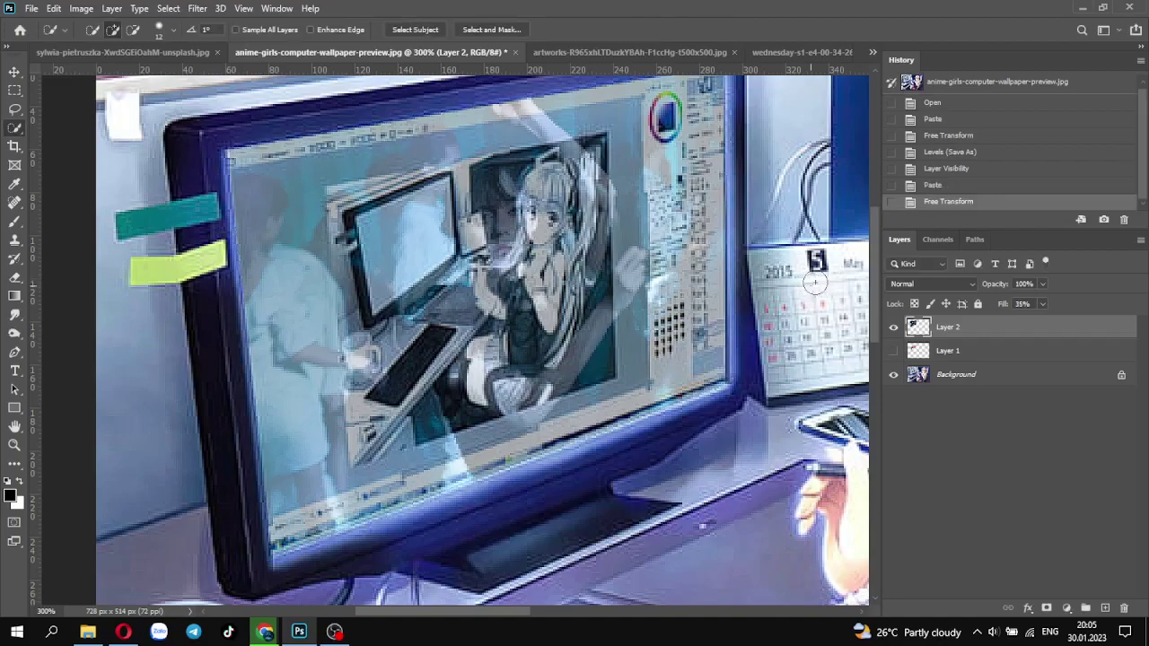
Step: Set Layer 2's Fill back to 100%
left_click(1043, 304)
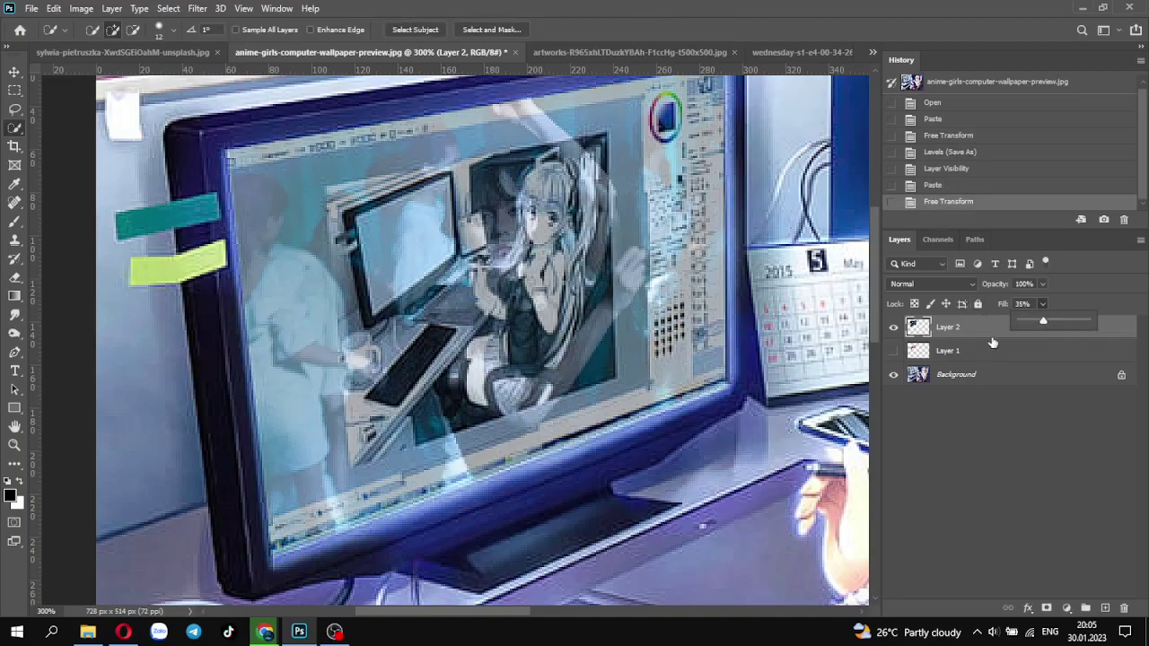
left_click_drag(1047, 320, 1135, 335)
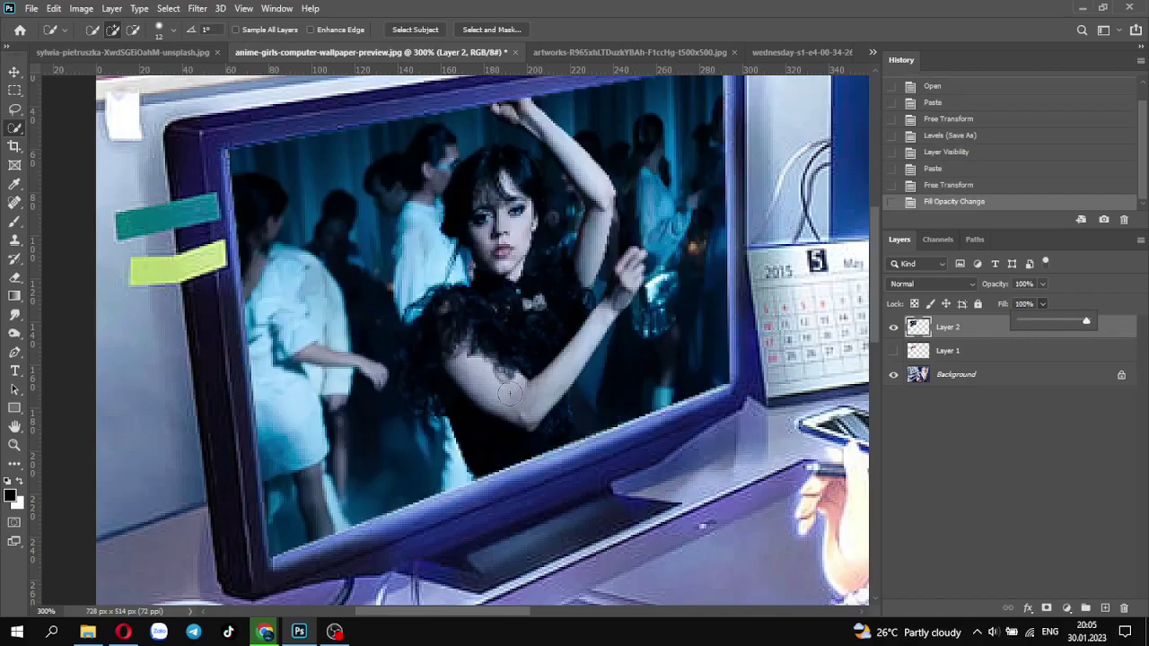
scroll(619, 420, "down", 1)
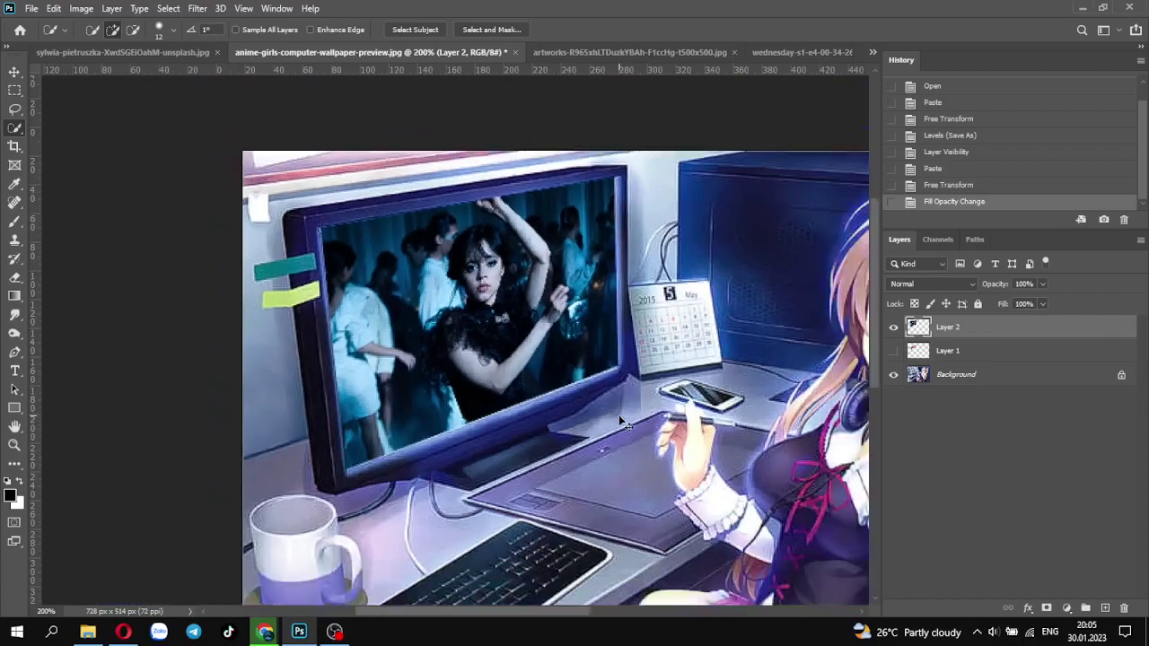
scroll(618, 414, "down", 2)
scroll(619, 415, "up", 2)
scroll(619, 415, "up", 1)
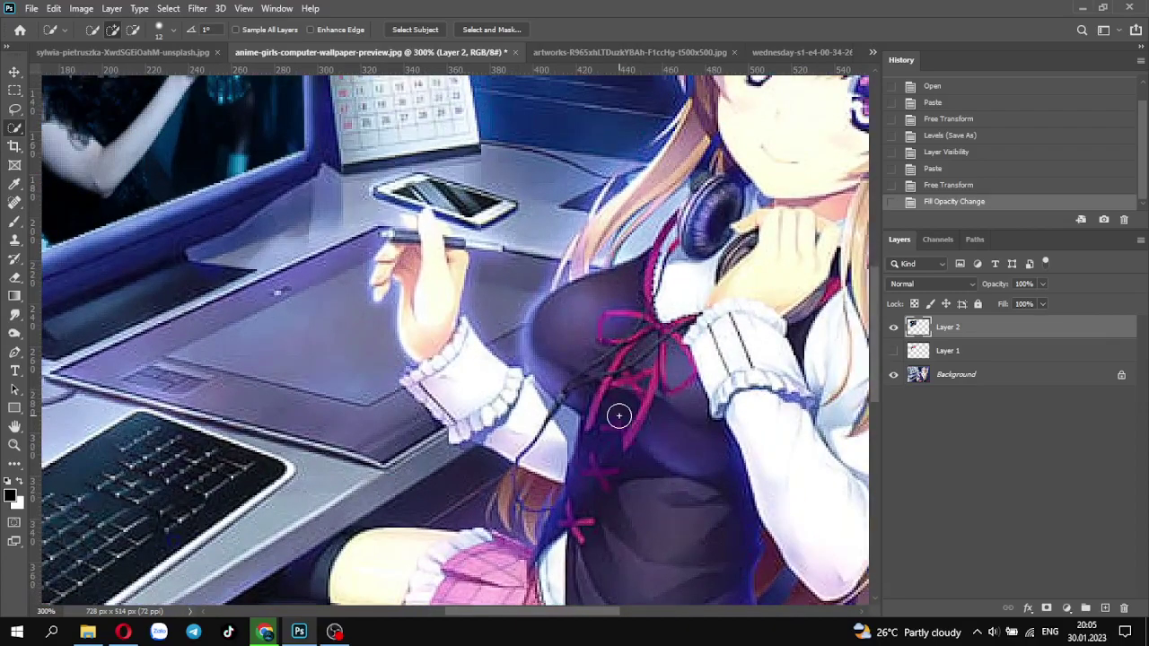
Step: Nudge the photo 1 px down to align with the monitor screen's lower edge
mouse_move(618, 415)
left_mouse_down()
mouse_move(676, 378)
mouse_move(688, 333)
left_mouse_up()
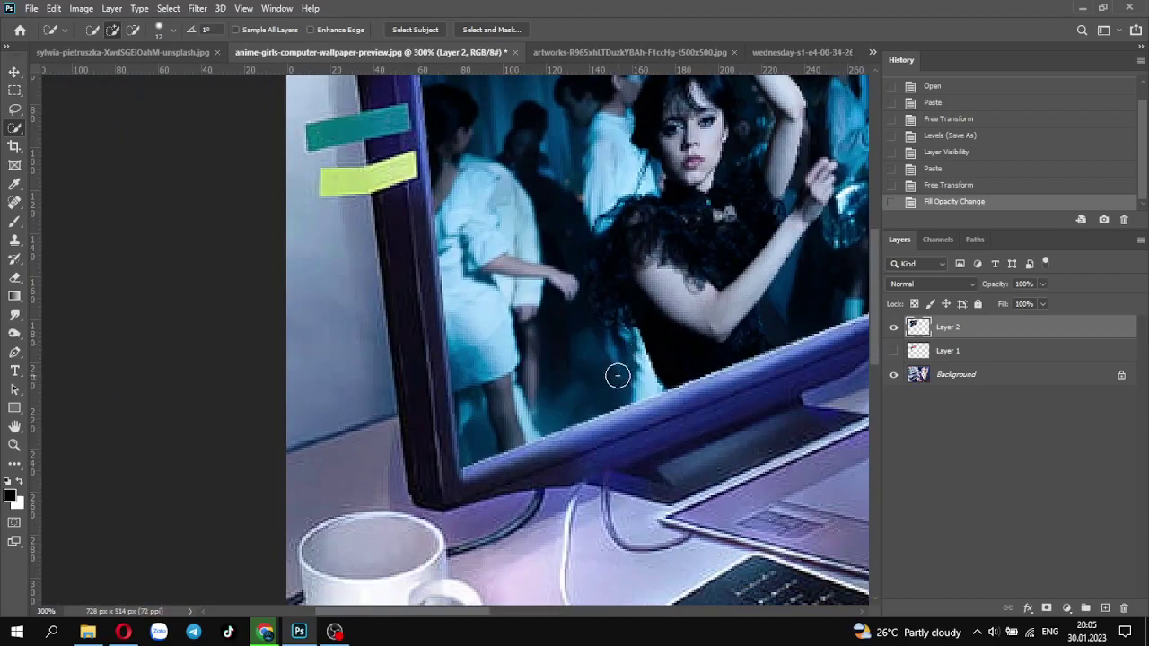
left_click_drag(652, 447, 664, 403)
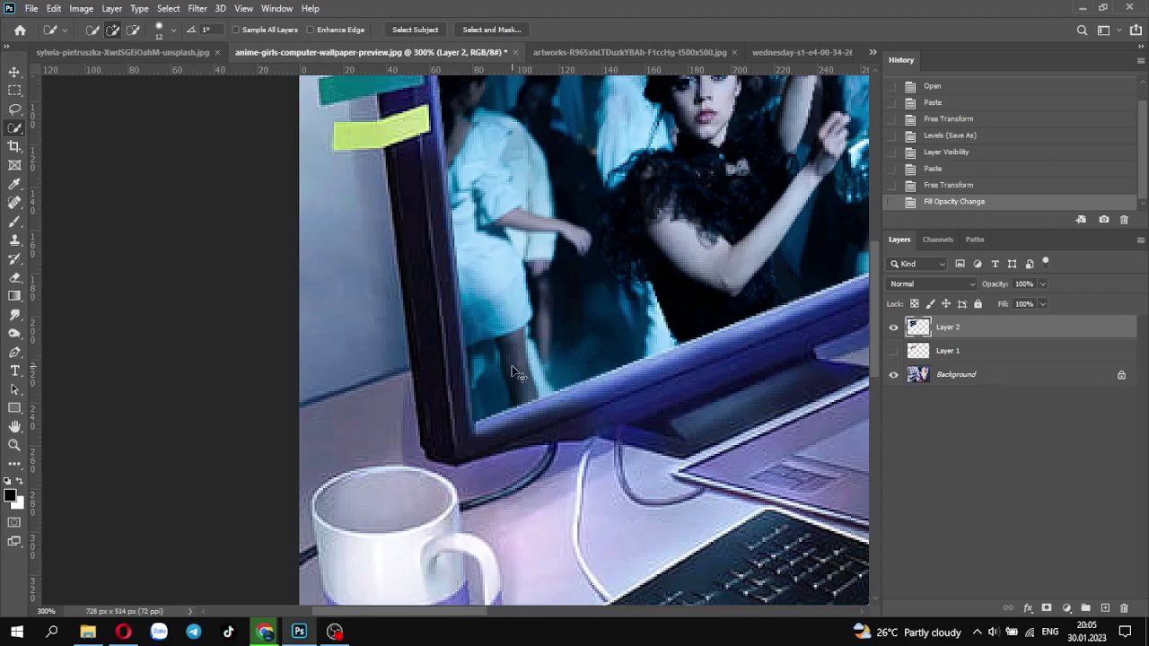
left_click_drag(516, 379, 515, 372)
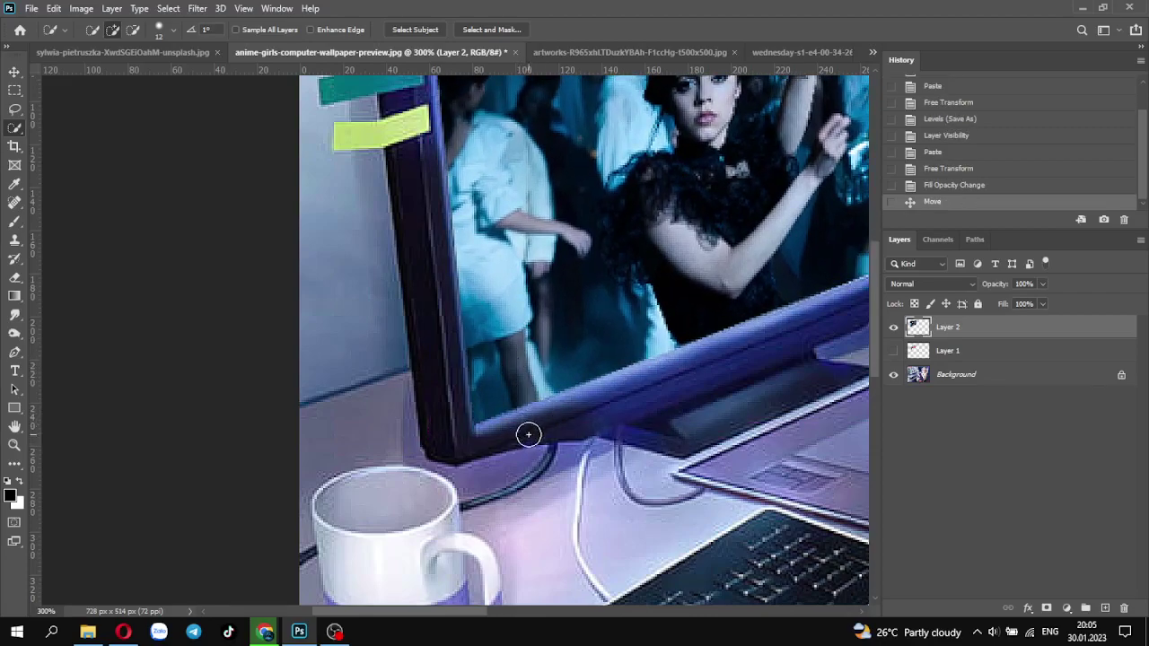
scroll(577, 367, "right", 3)
scroll(577, 368, "up", 2)
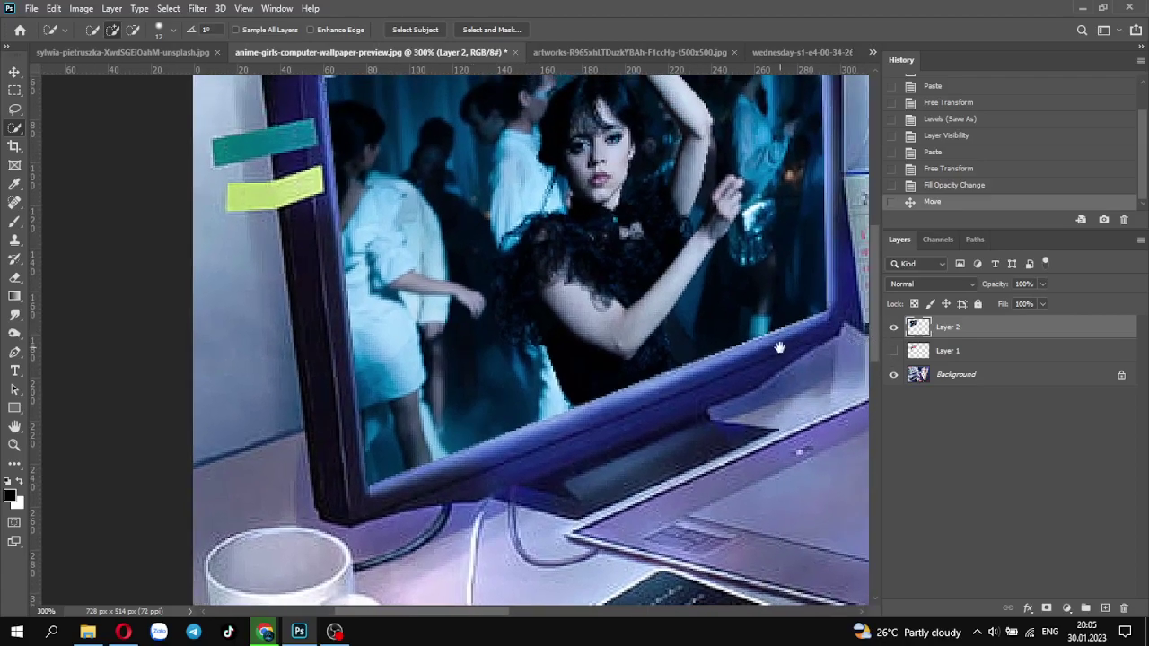
scroll(780, 348, "right", 2)
scroll(780, 348, "up", 1)
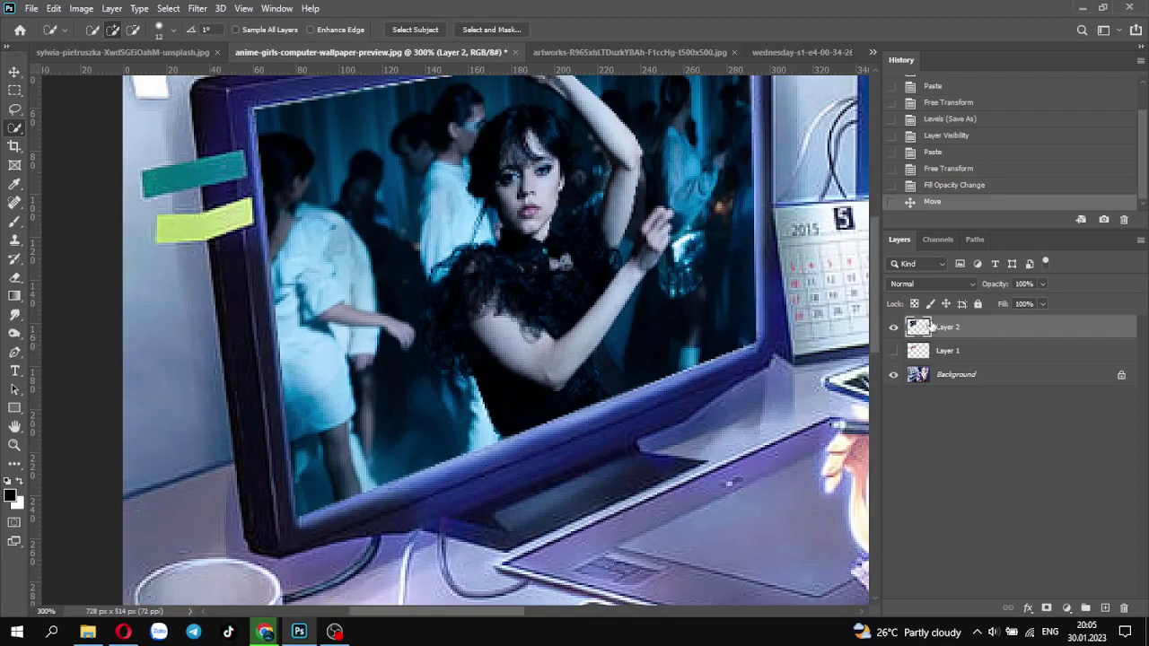
Step: Re-transform the photo's corners onto the monitor's top edge, then fit the whole illustration on screen
key("ctrl+t")
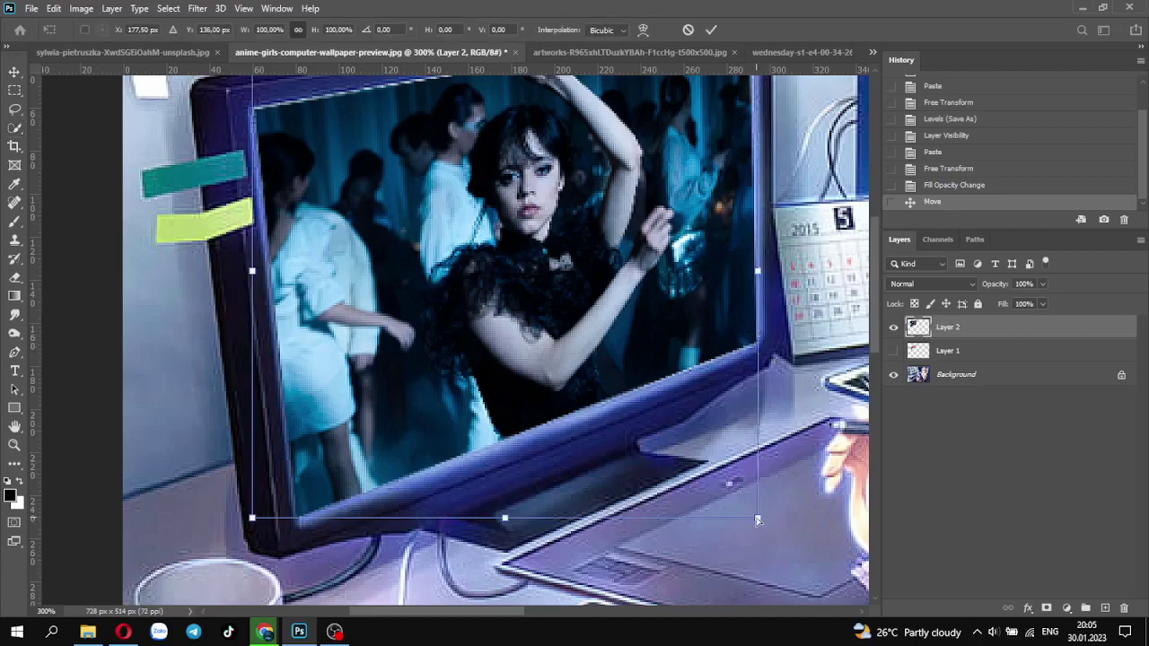
left_click_drag(758, 520, 753, 508)
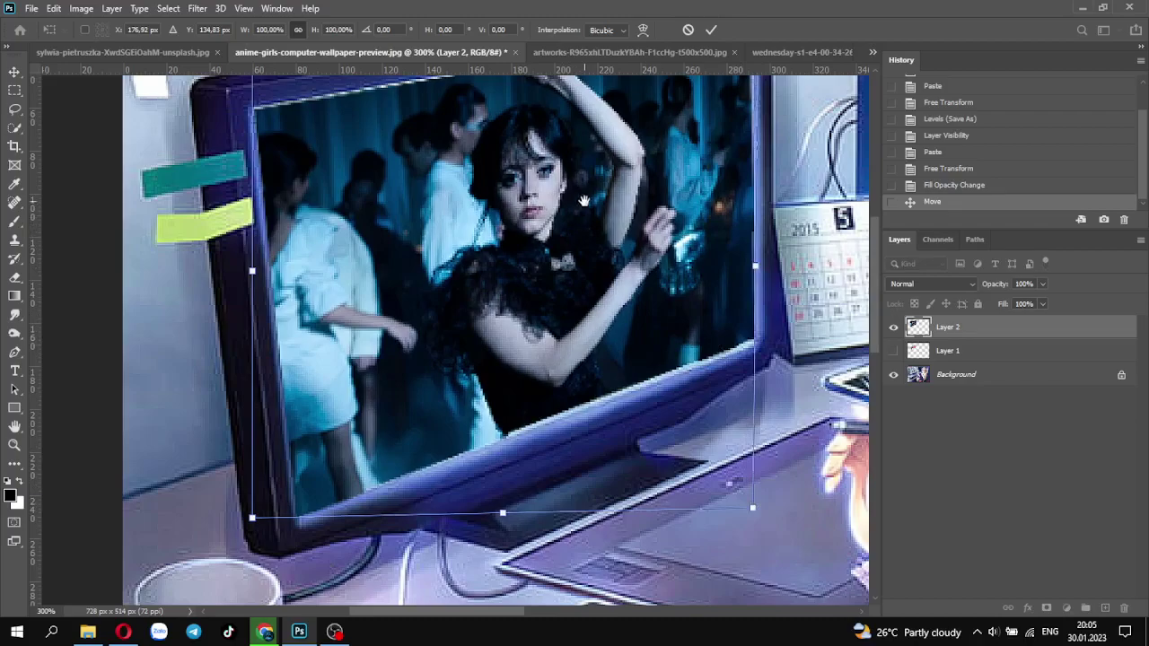
left_click_drag(590, 168, 567, 334)
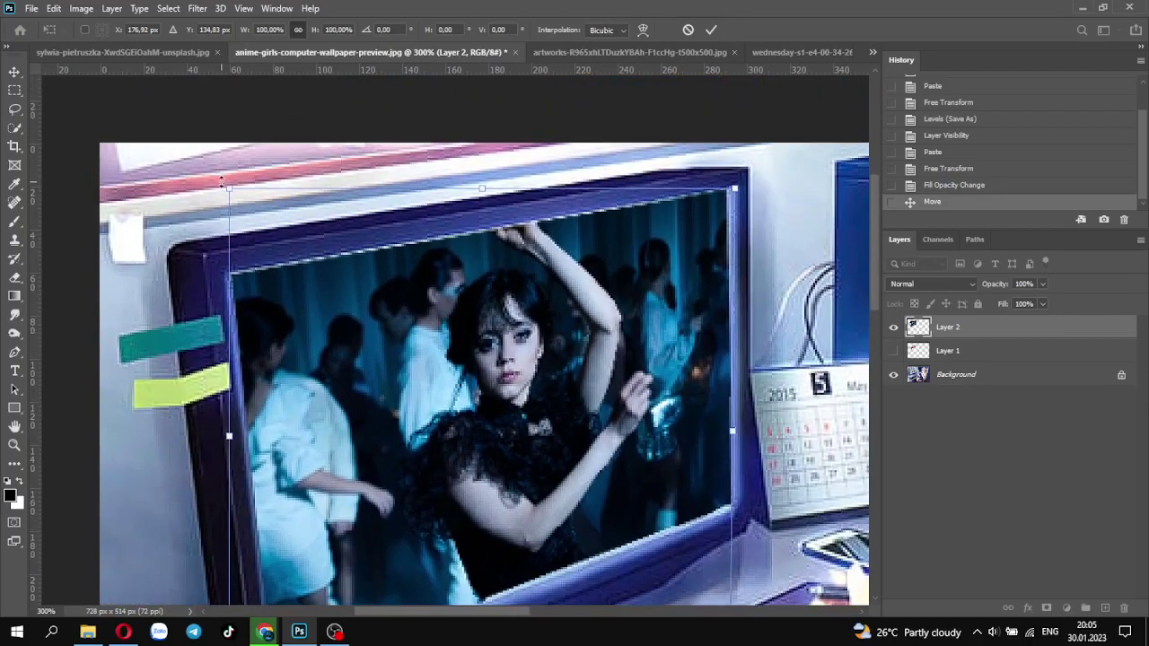
left_click_drag(230, 190, 220, 183)
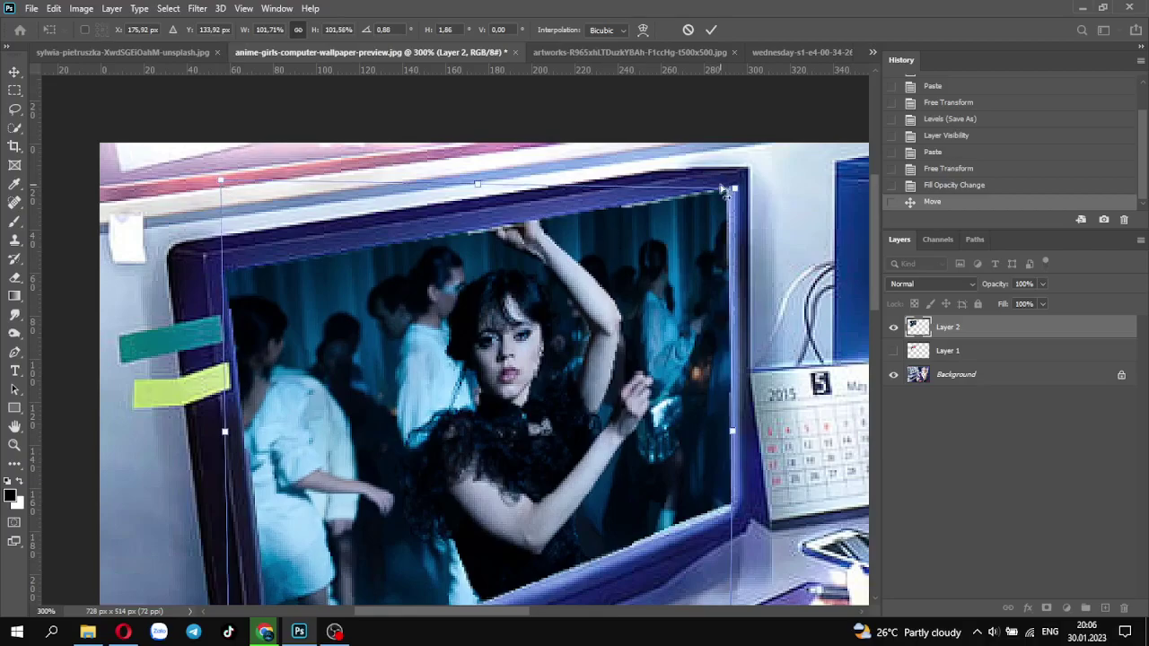
left_click_drag(735, 194, 737, 189)
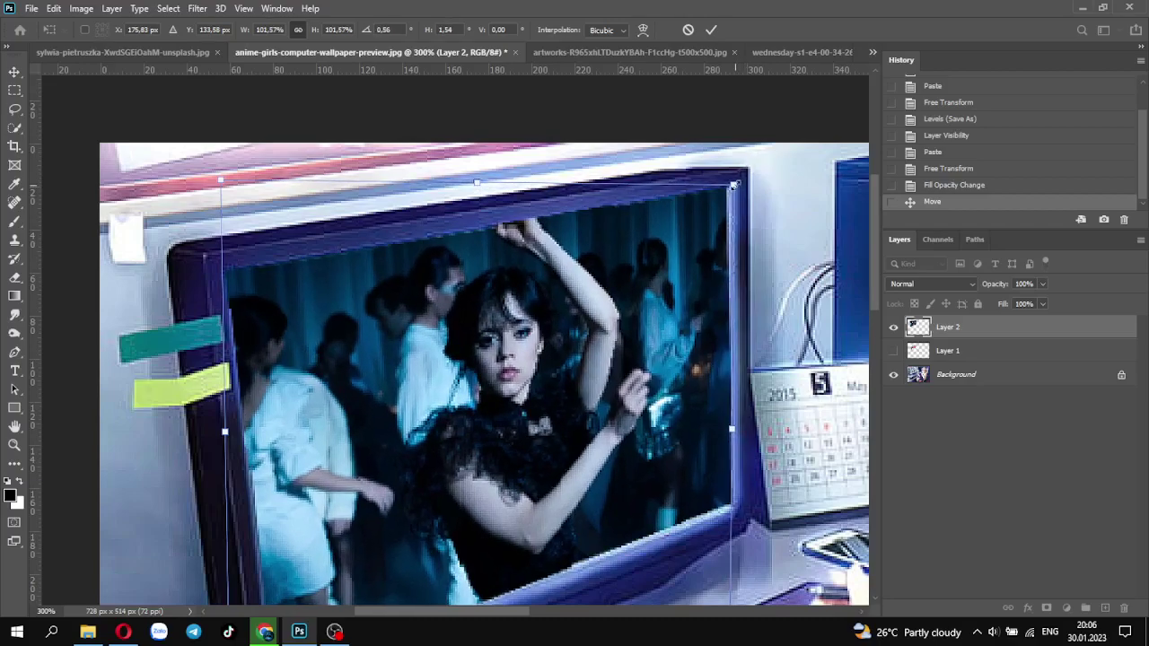
key("Return")
key("w")
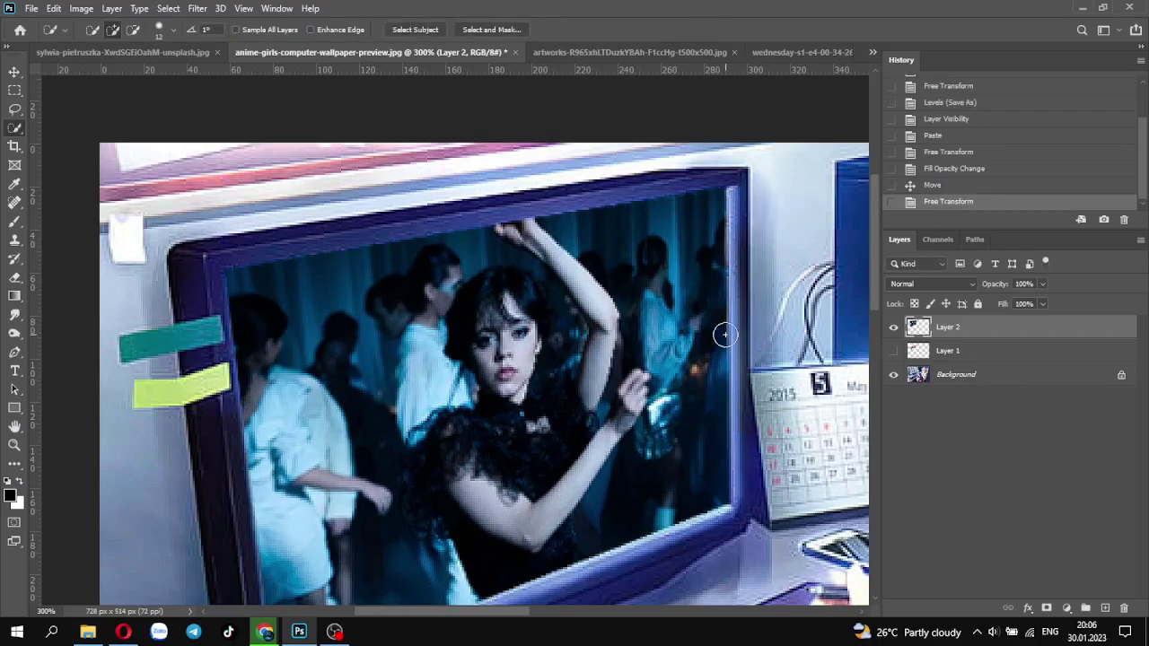
key("ctrl+1")
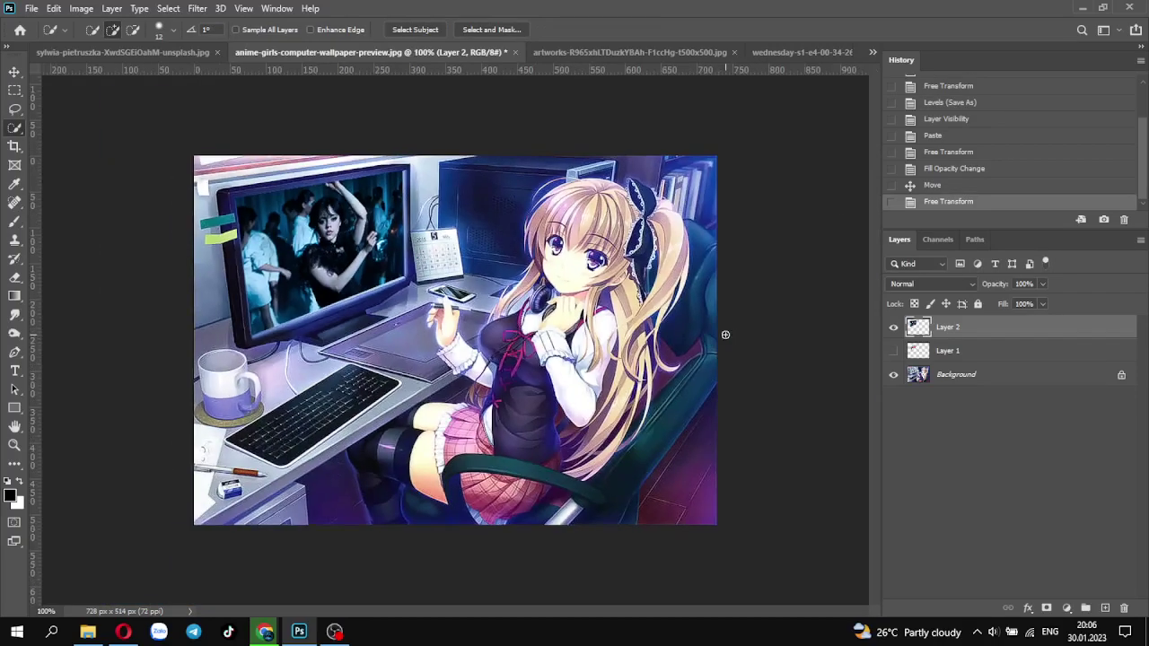
Step: Set Levels on the Wednesday scene to input 0 / 2.03 / 122
key("ctrl+l")
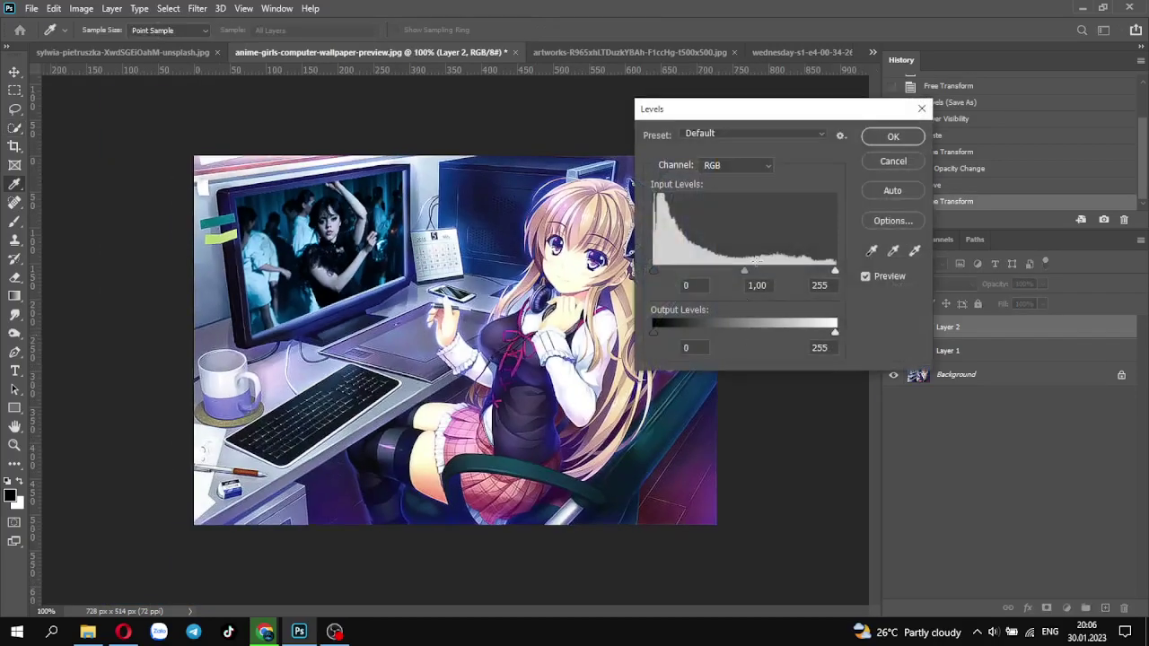
left_click_drag(743, 269, 702, 273)
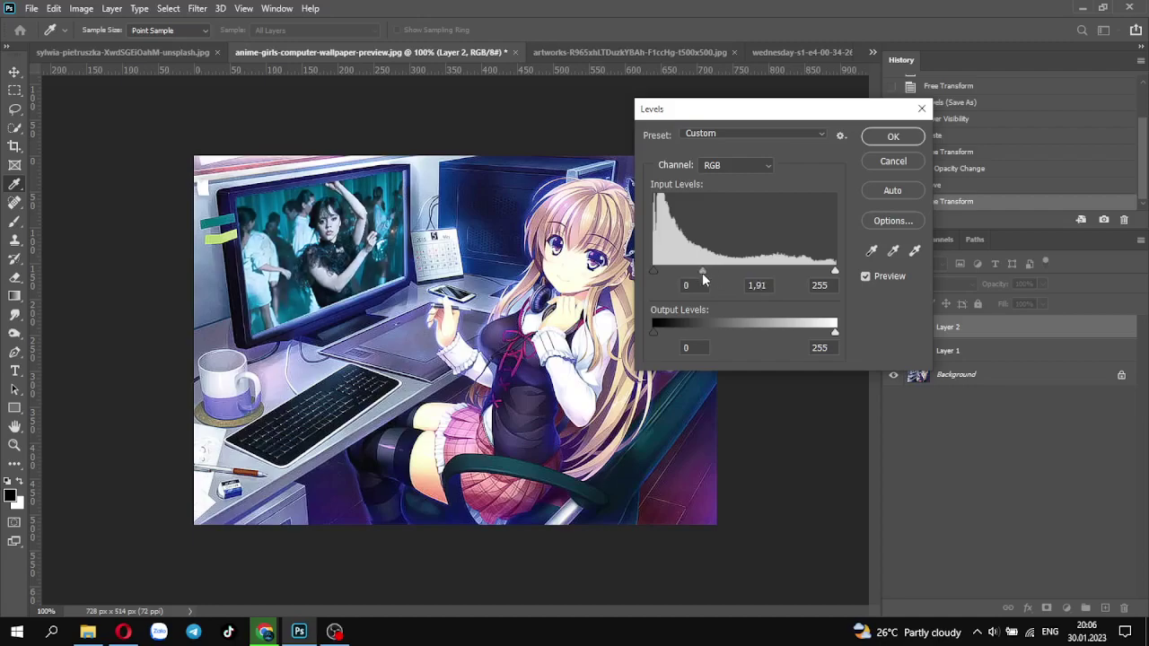
left_click_drag(702, 273, 704, 284)
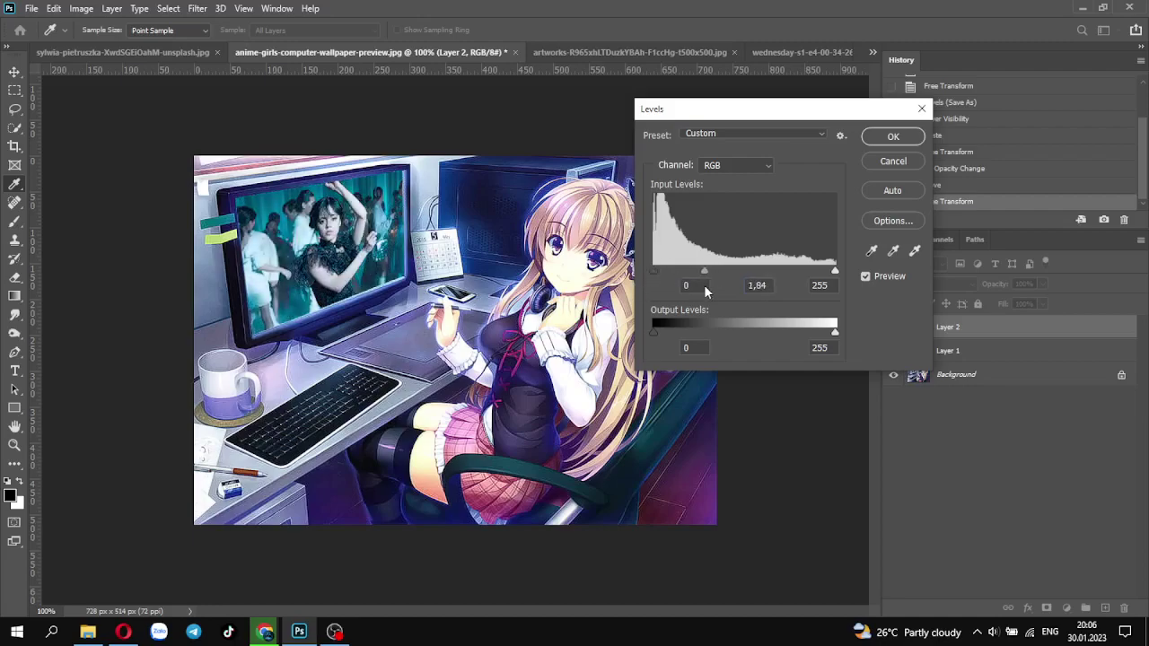
mouse_move(834, 269)
left_mouse_down()
mouse_move(736, 272)
mouse_move(770, 283)
left_mouse_up()
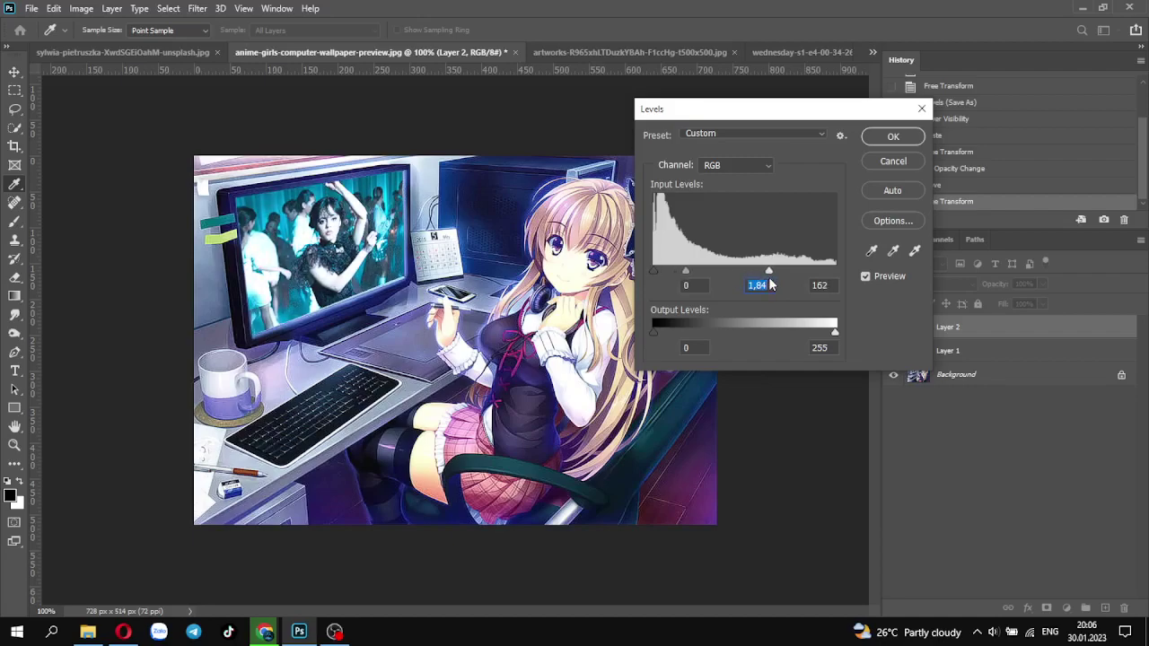
key("Tab")
left_click_drag(687, 272, 684, 272)
left_click_drag(769, 272, 742, 276)
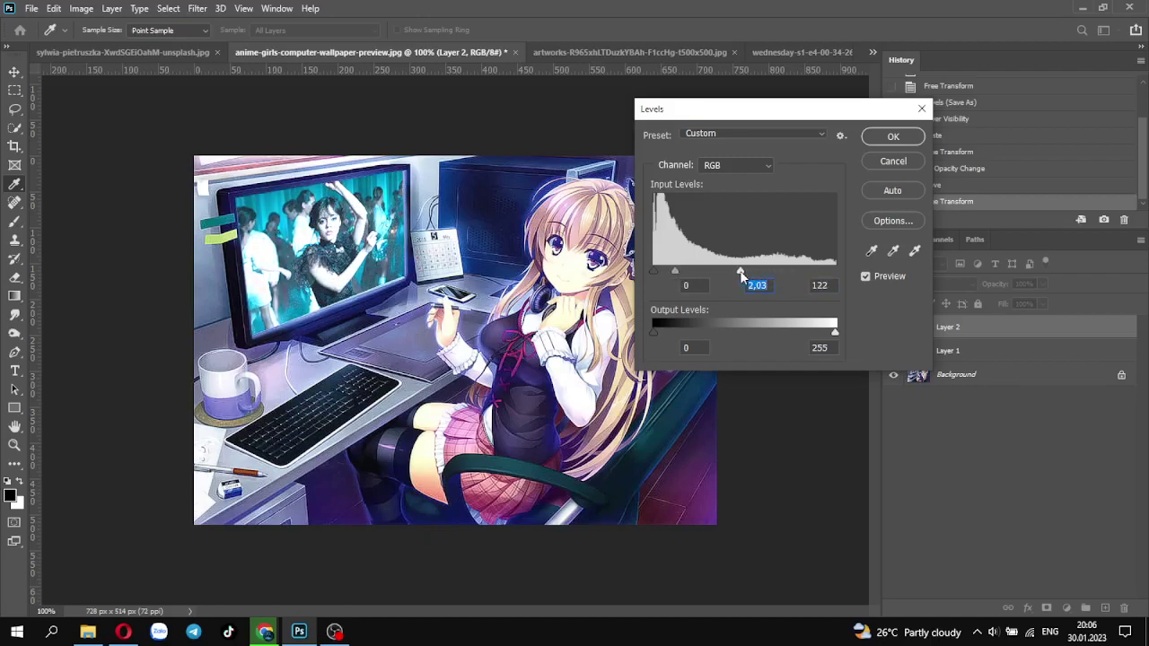
Step: Apply the Levels change and choose JPEG as the Save As format
left_click(891, 137)
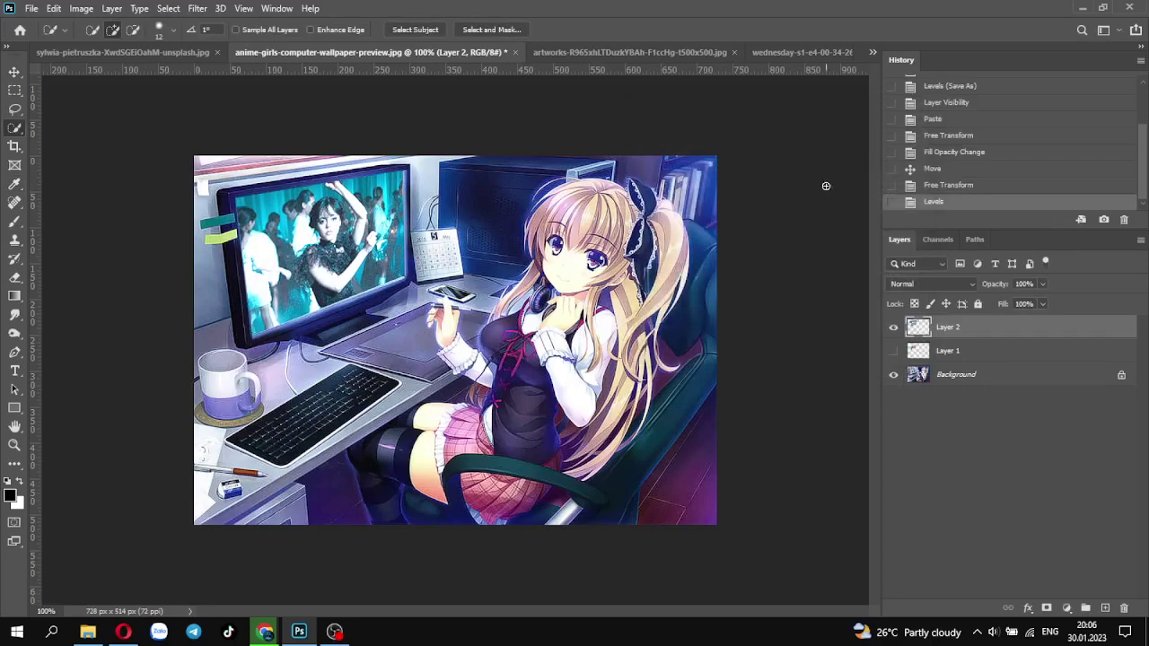
left_click(32, 8)
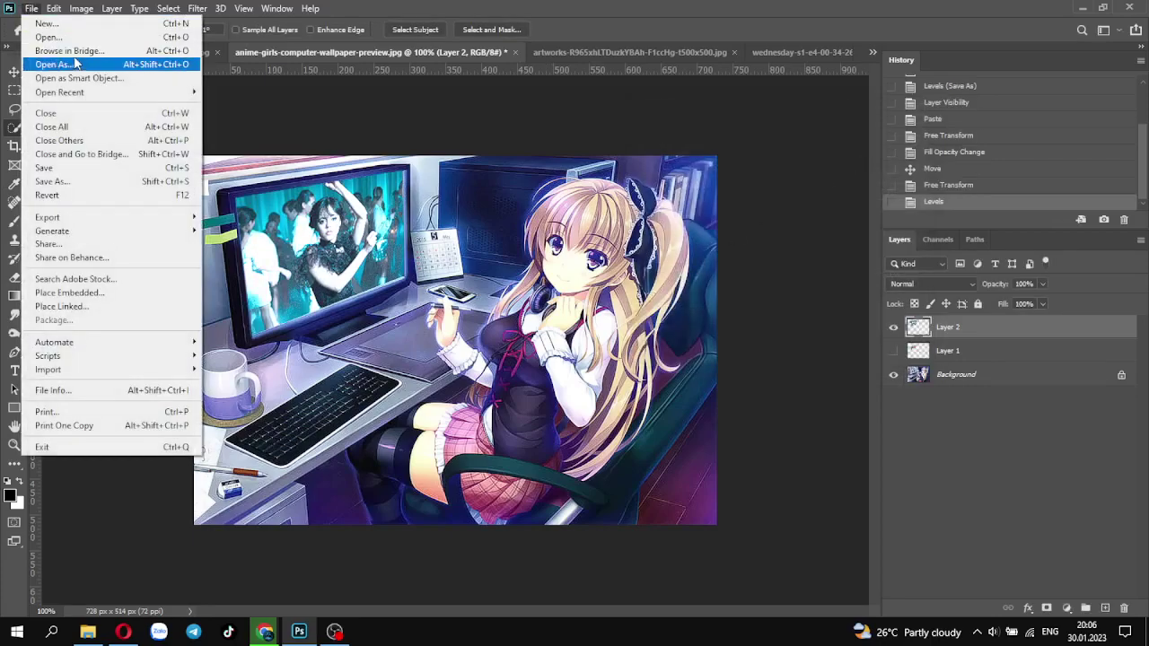
left_click(548, 298)
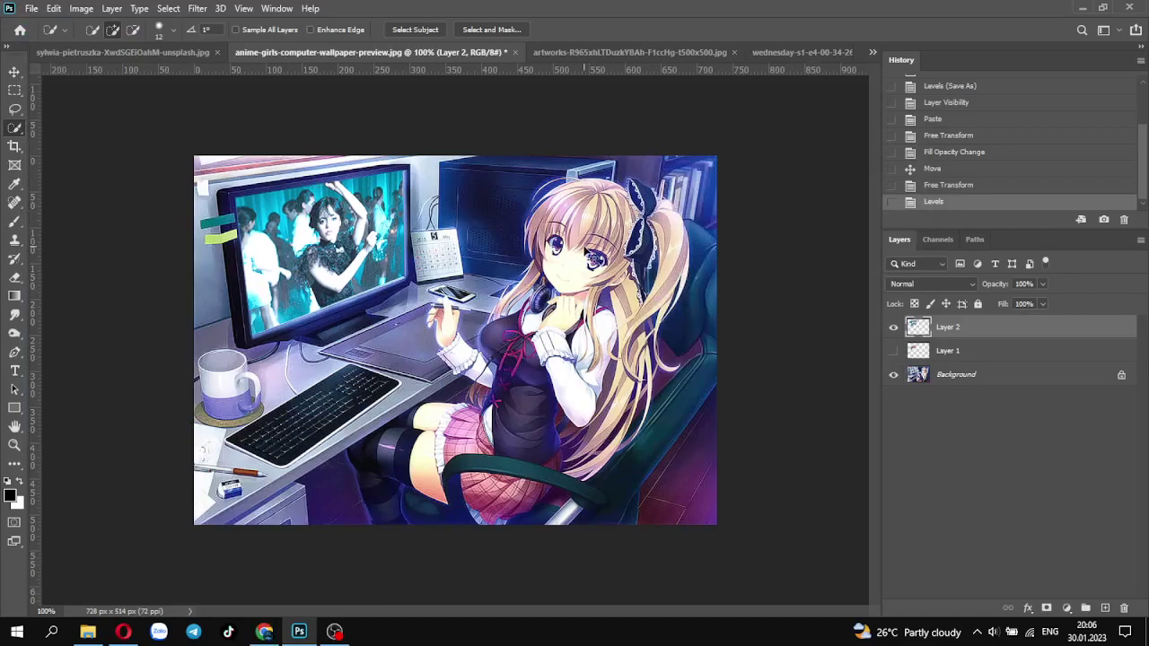
key("ctrl+shift+s")
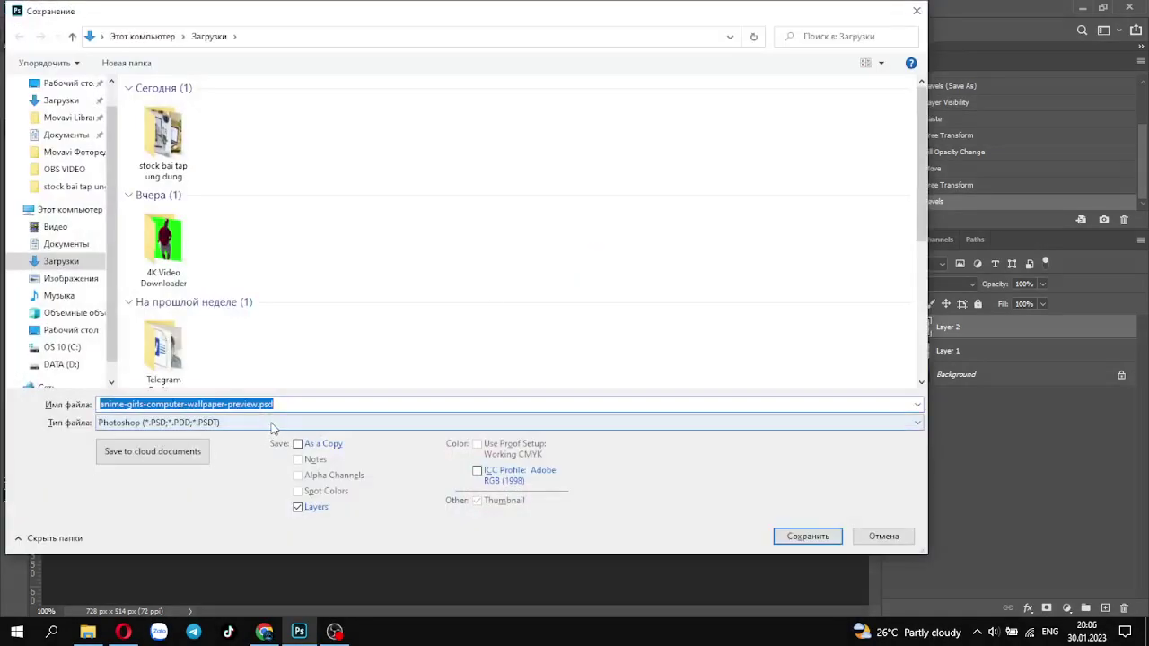
left_click(269, 422)
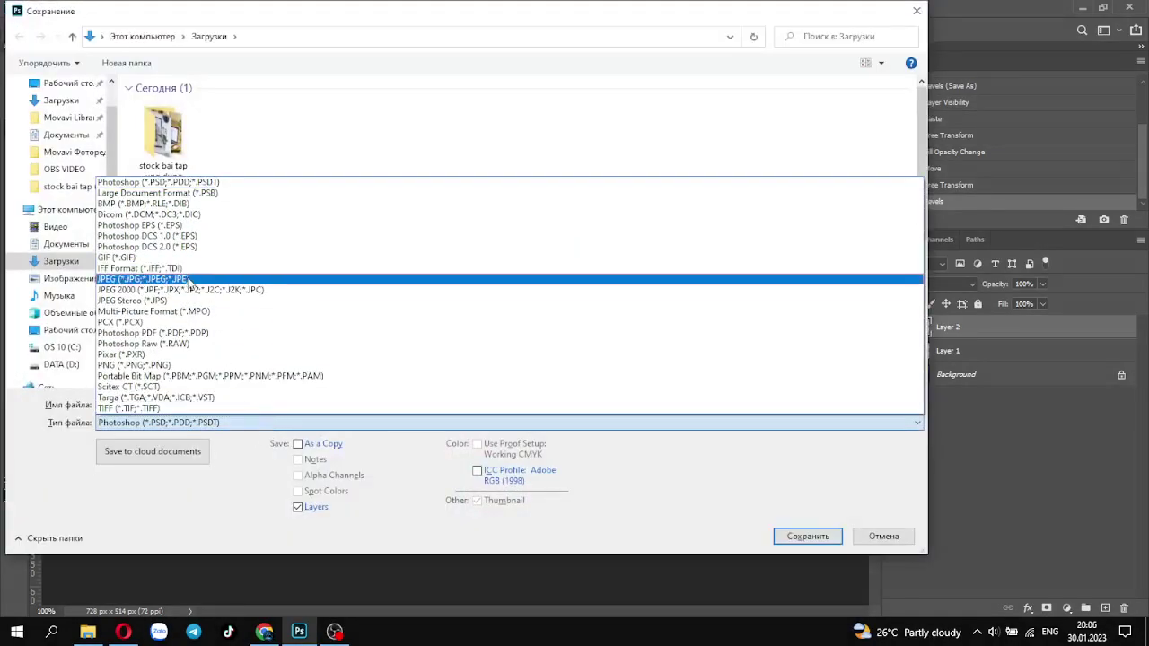
left_click(185, 279)
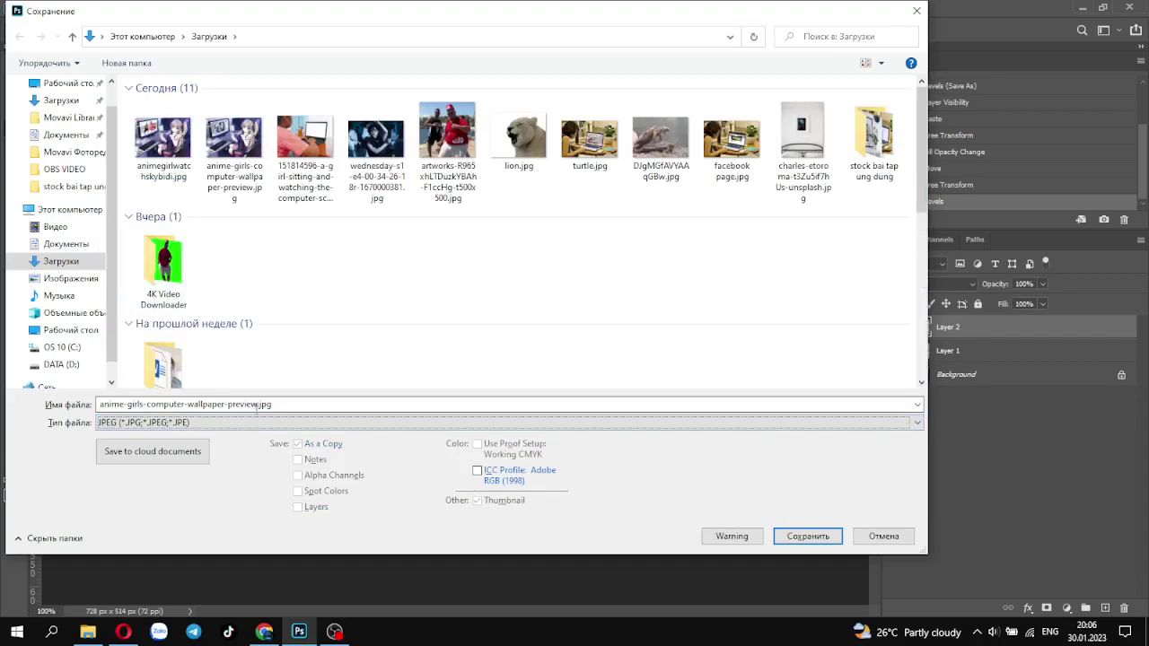
Step: Name the file animegirlwatchwednesday and save it at maximum quality 12
double_click(258, 406)
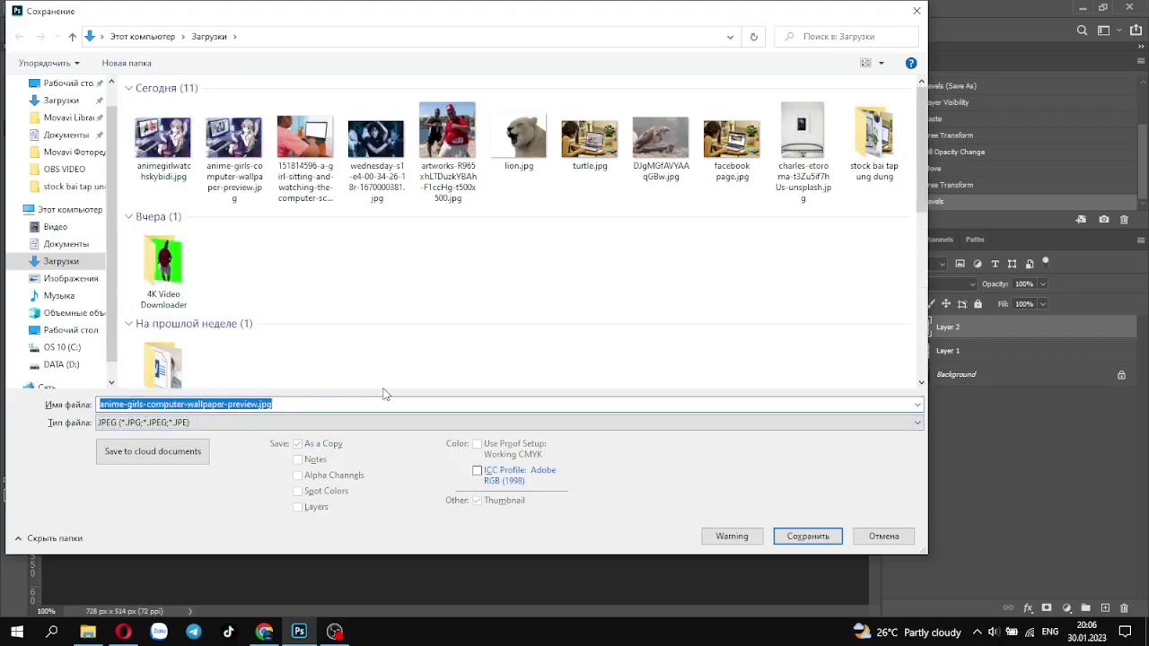
type("anime")
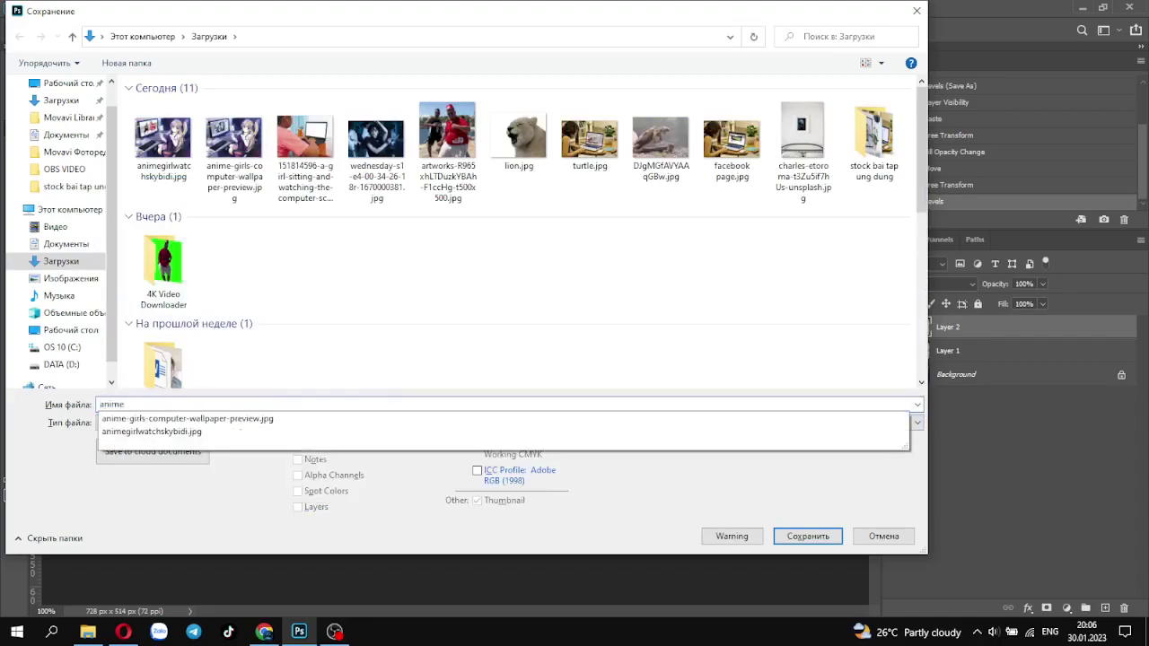
type("girlwatch")
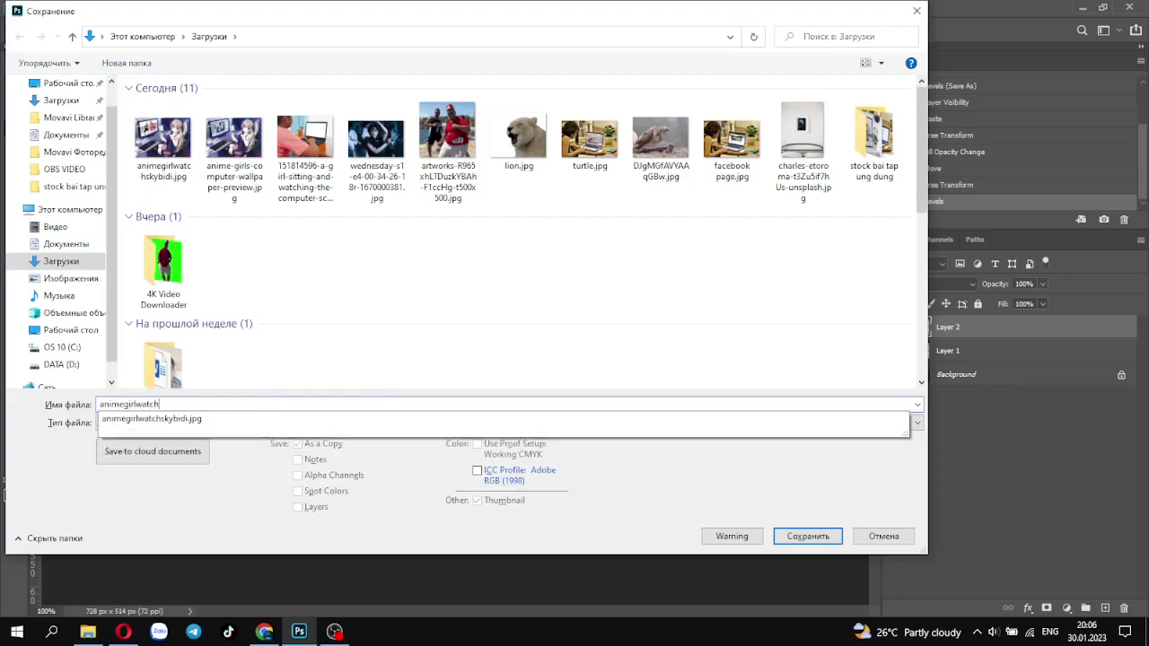
type("wednesday.jpg")
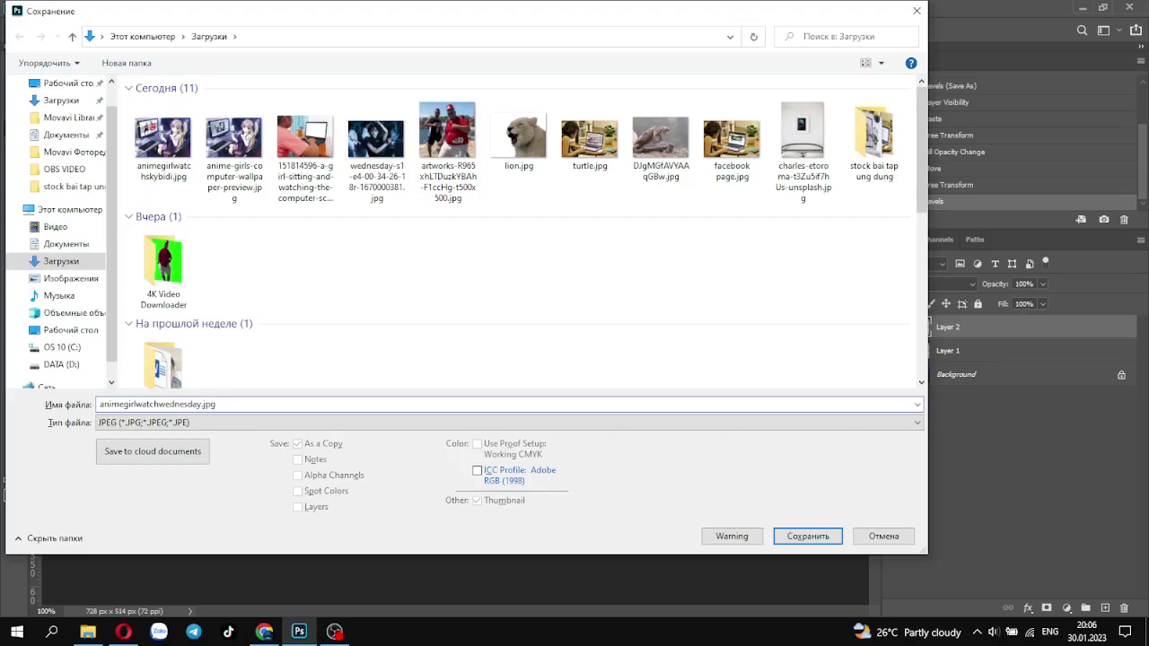
key("Return")
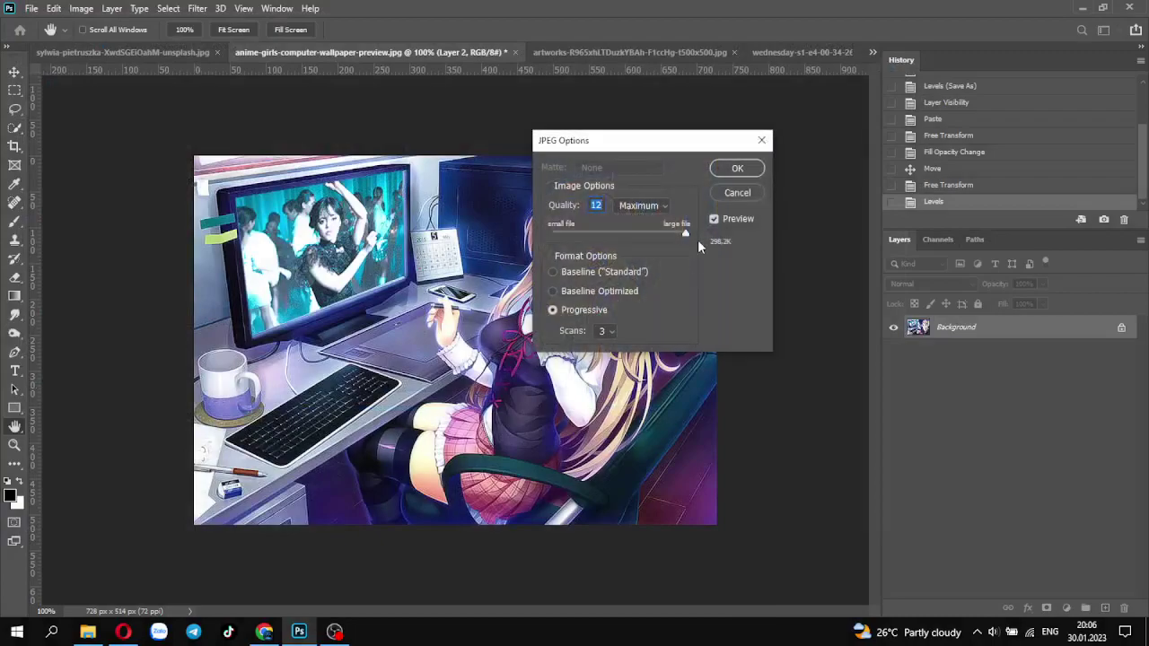
left_click(738, 167)
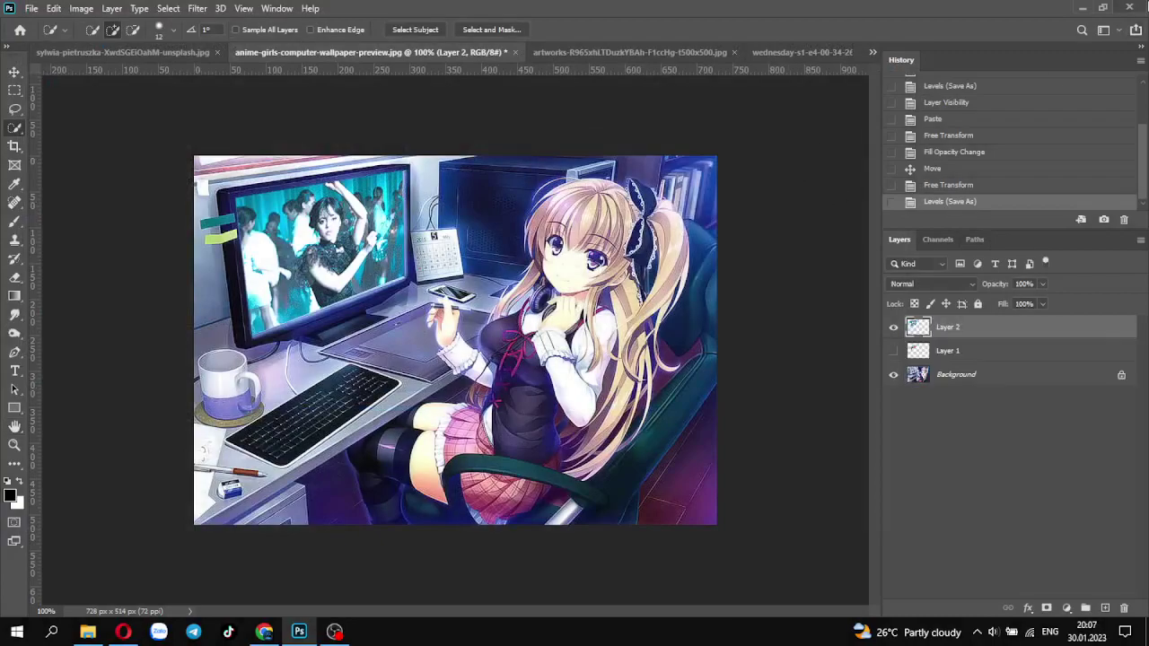
Step: Quit Photoshop without saving and open Downloads in File Explorer, briefly previewing the original wallpaper
left_click(1145, 7)
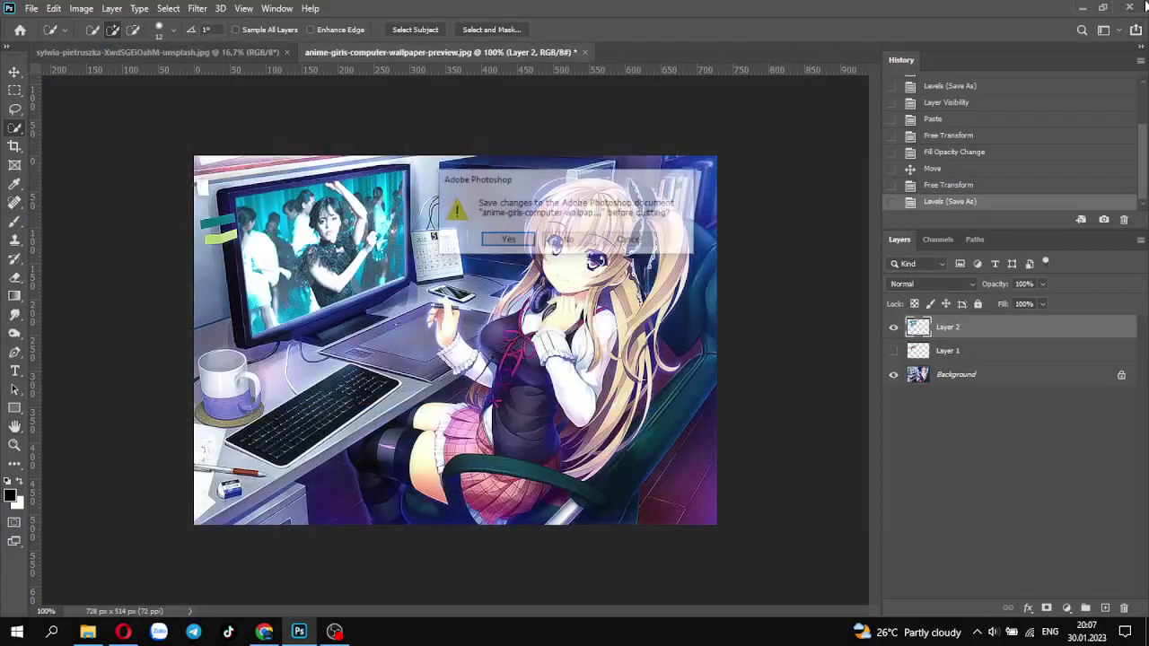
left_click(569, 240)
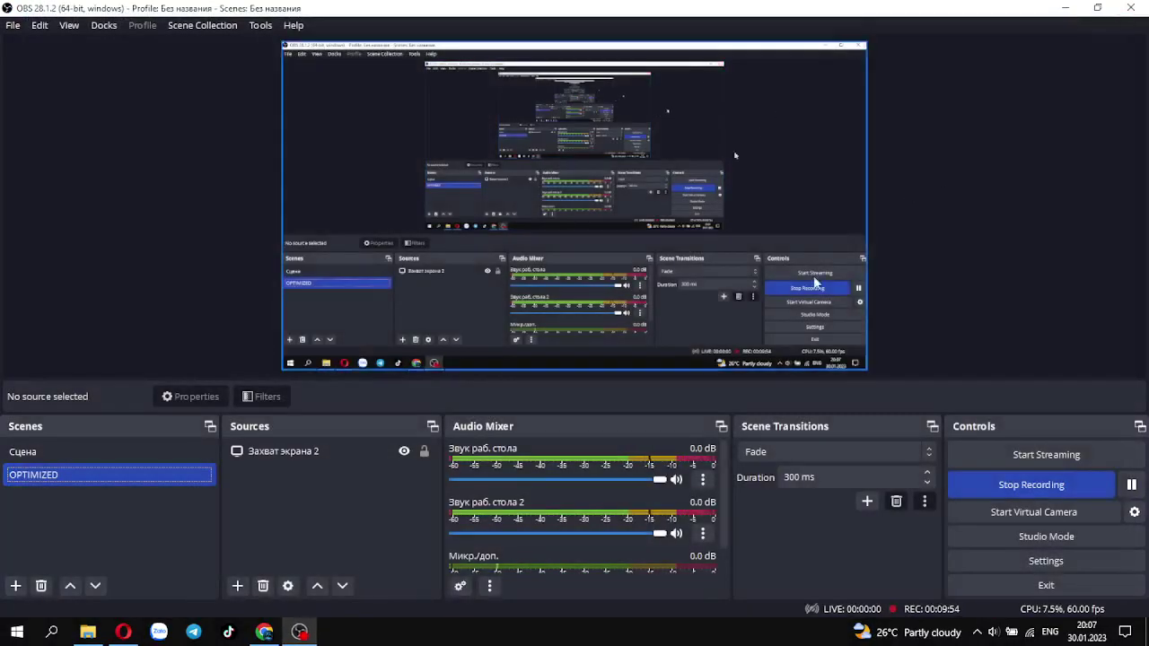
left_click(88, 632)
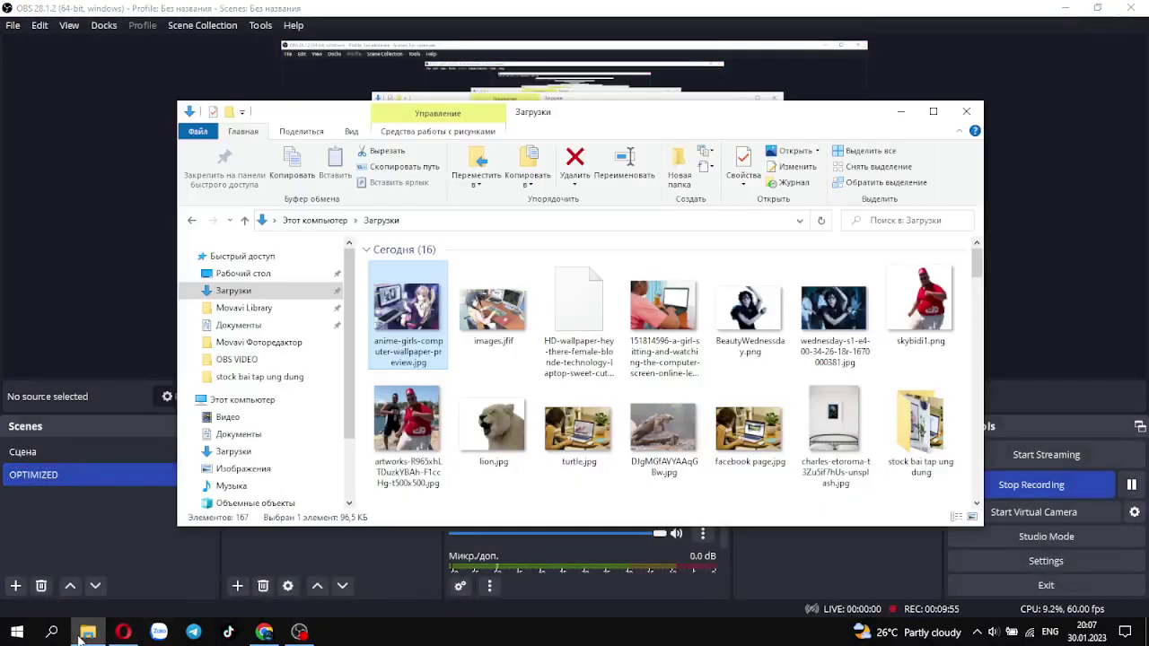
double_click(428, 332)
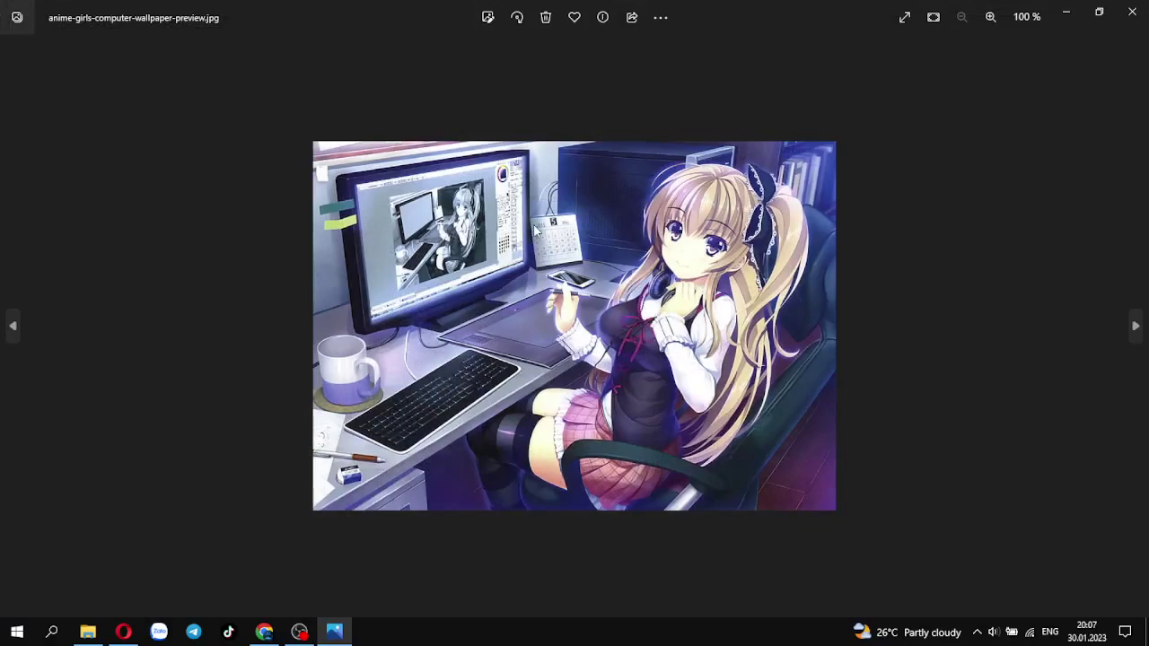
left_click(1147, 5)
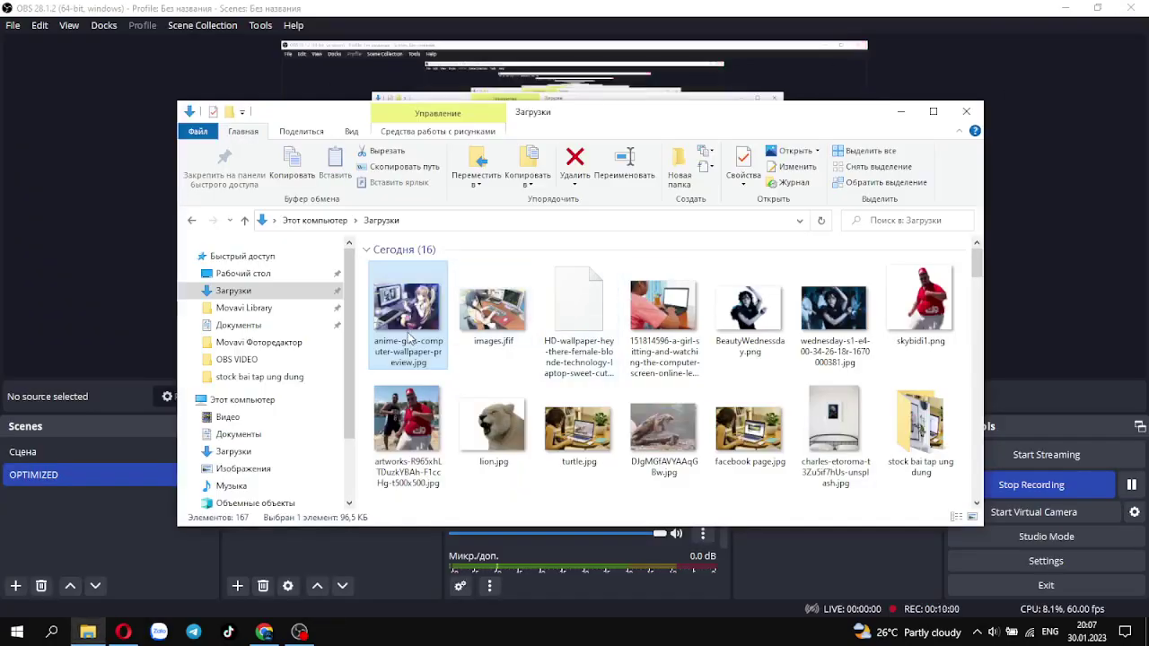
double_click(408, 336)
key("alt+F4")
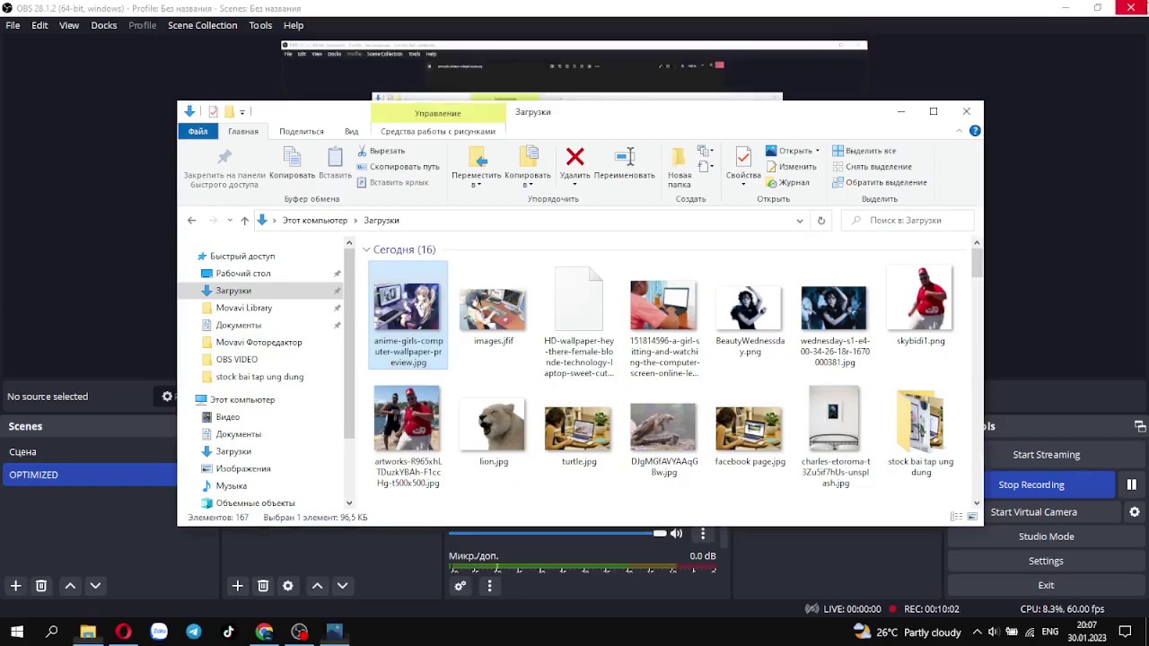
Step: Maximize File Explorer and return to the date-grouped Downloads view listing both animegirlwatch JPEGs
left_click(933, 111)
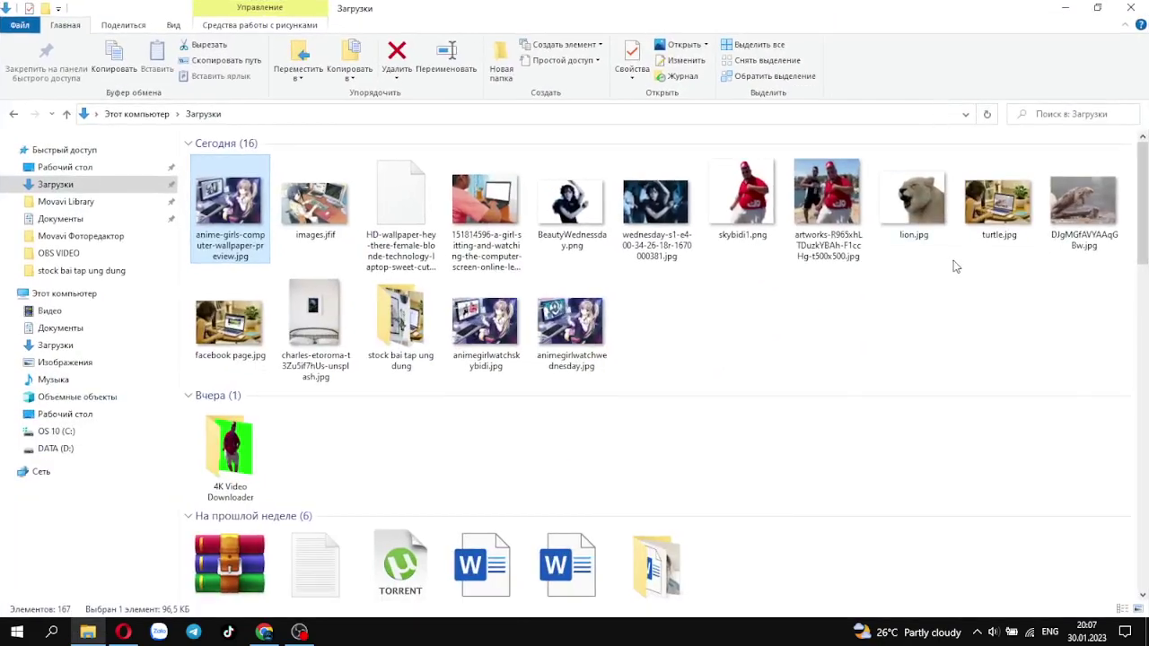
scroll(691, 502, "down", 3)
scroll(693, 413, "up", 3)
key("alt+Left")
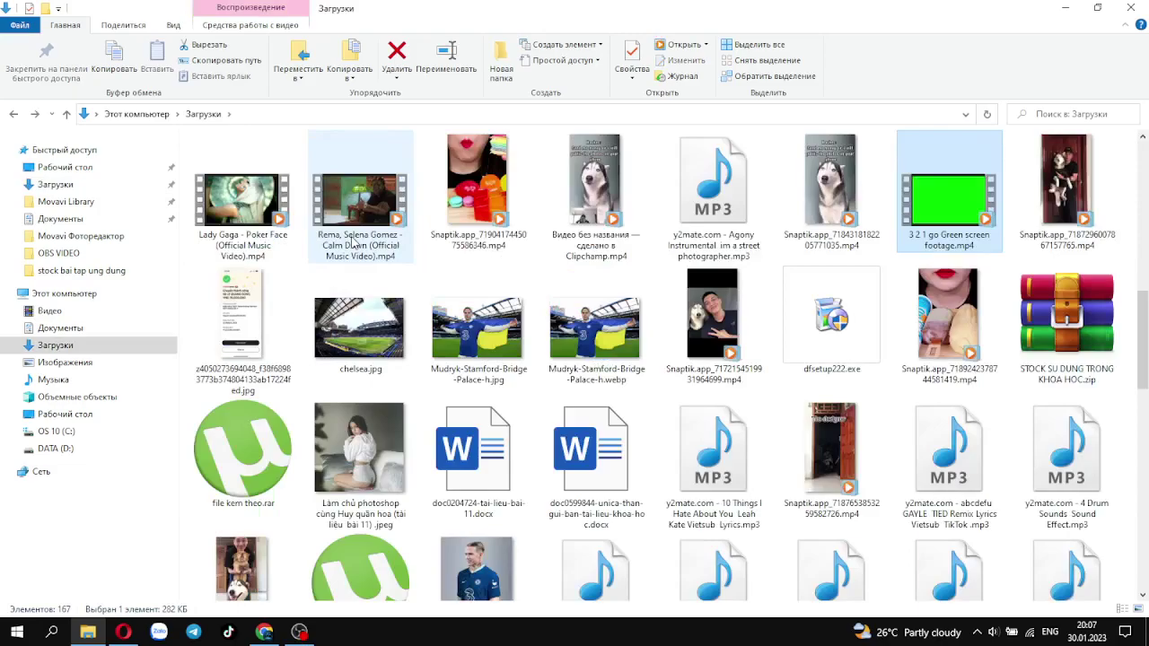
key("alt+Right")
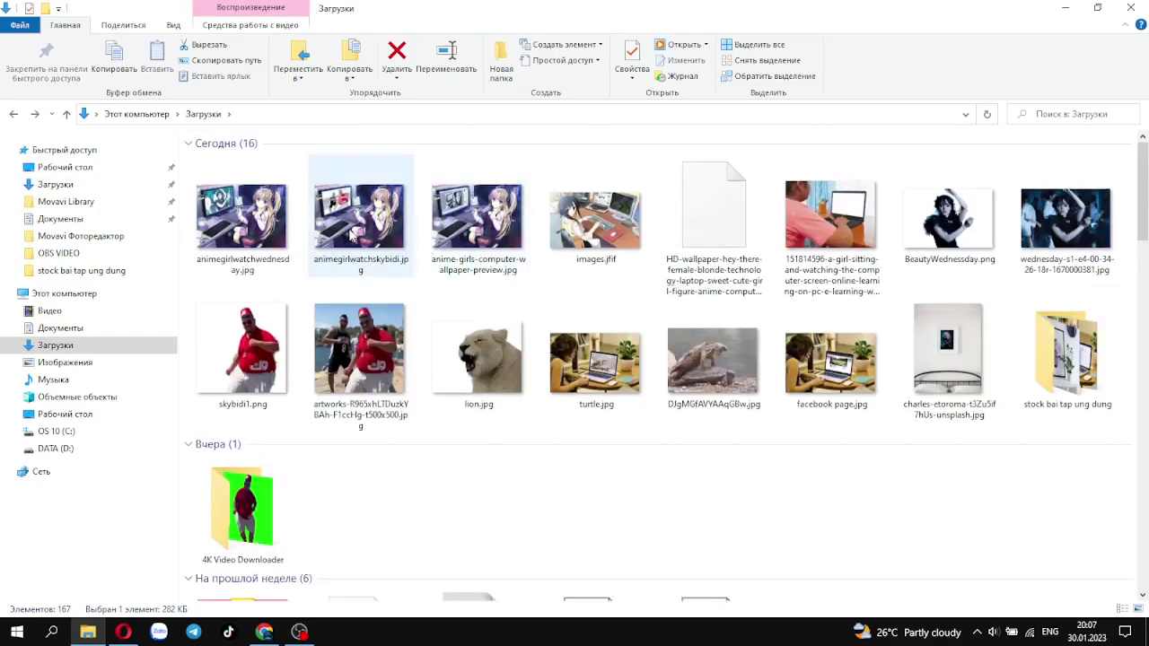
Step: Open animegirlwatchskybidi.jpg in Photos and zoom in to inspect the fitted dancing-men photo
double_click(352, 235)
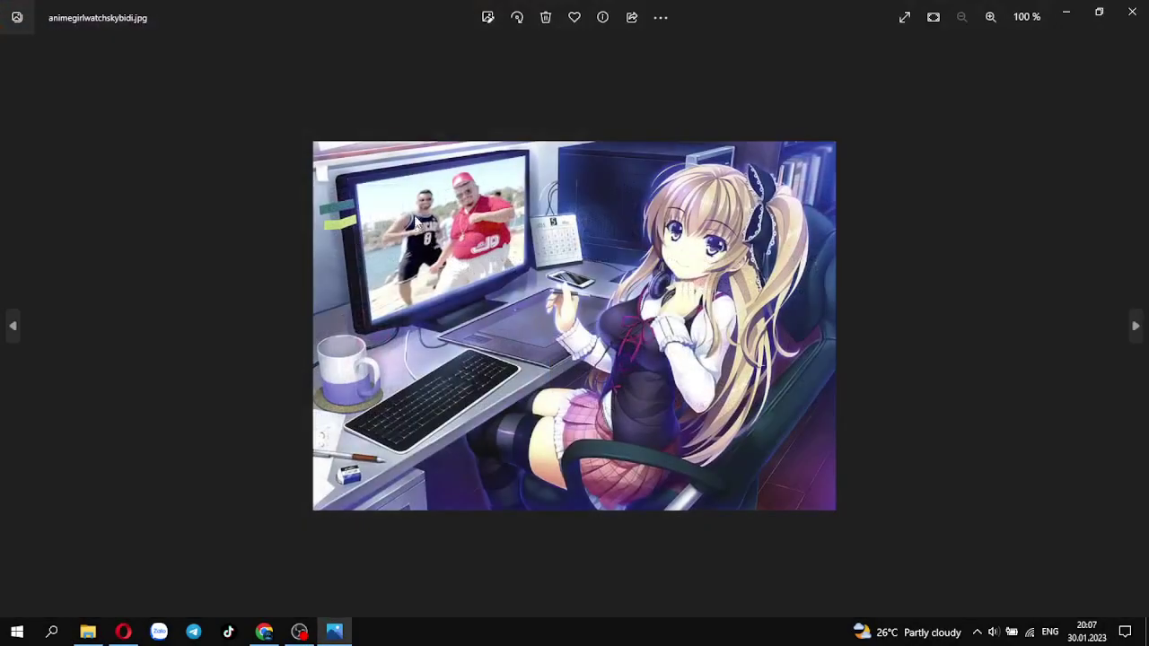
scroll(414, 225, "up", 1)
scroll(422, 211, "up", 1)
scroll(431, 193, "up", 2)
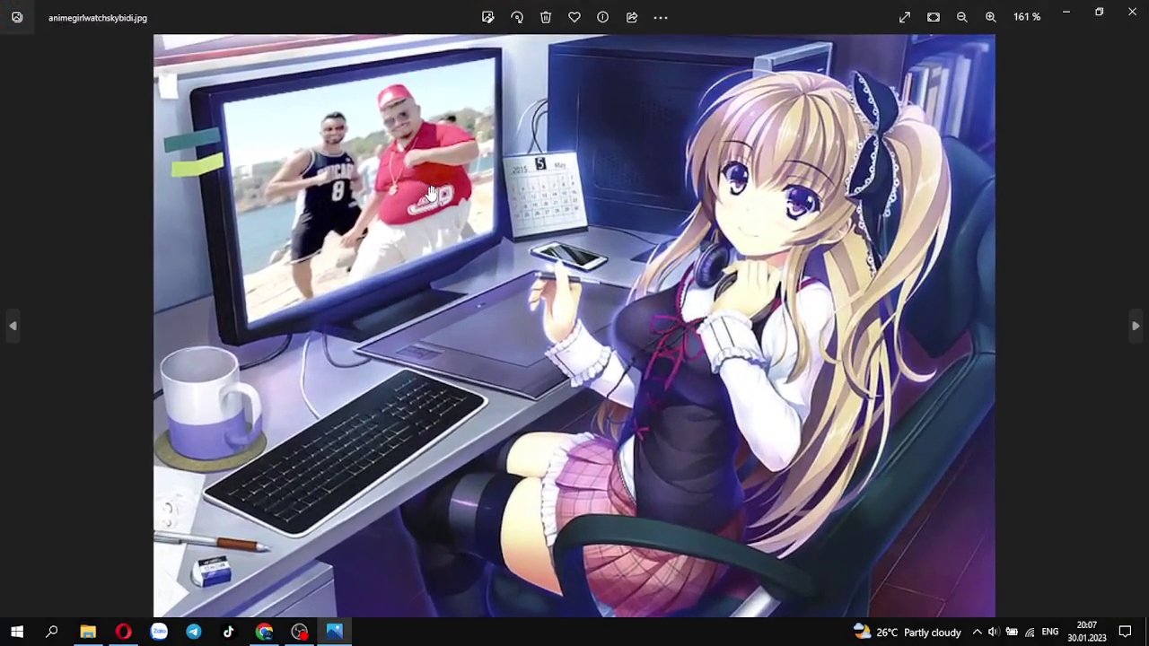
scroll(431, 193, "down", 1)
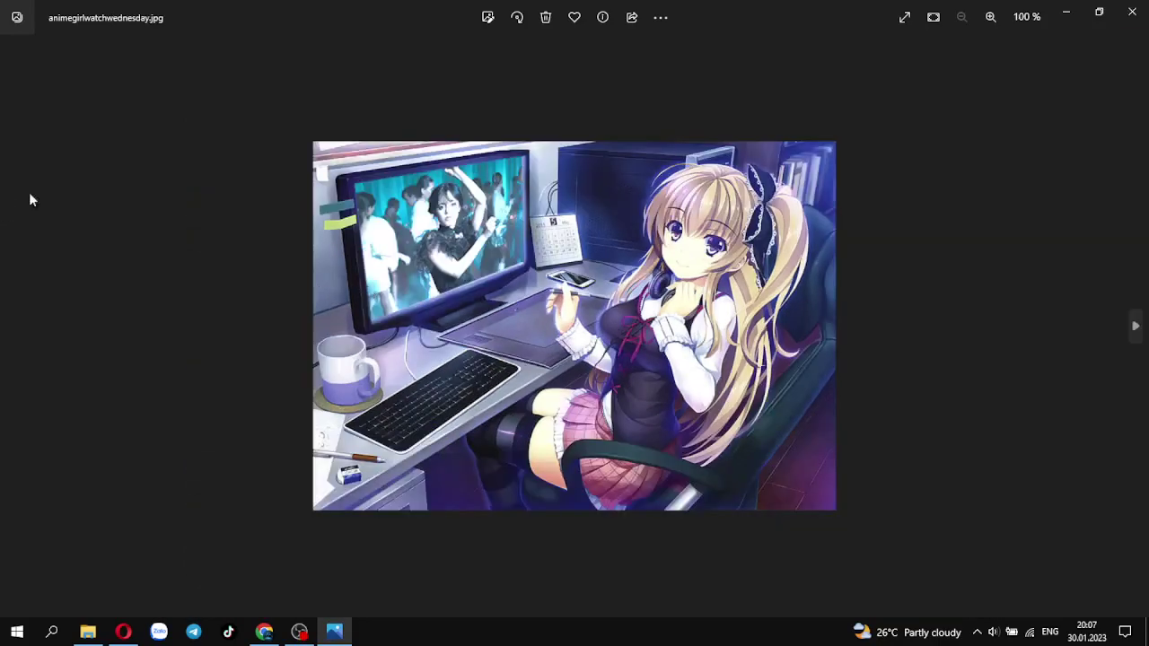
scroll(225, 216, "up", 1)
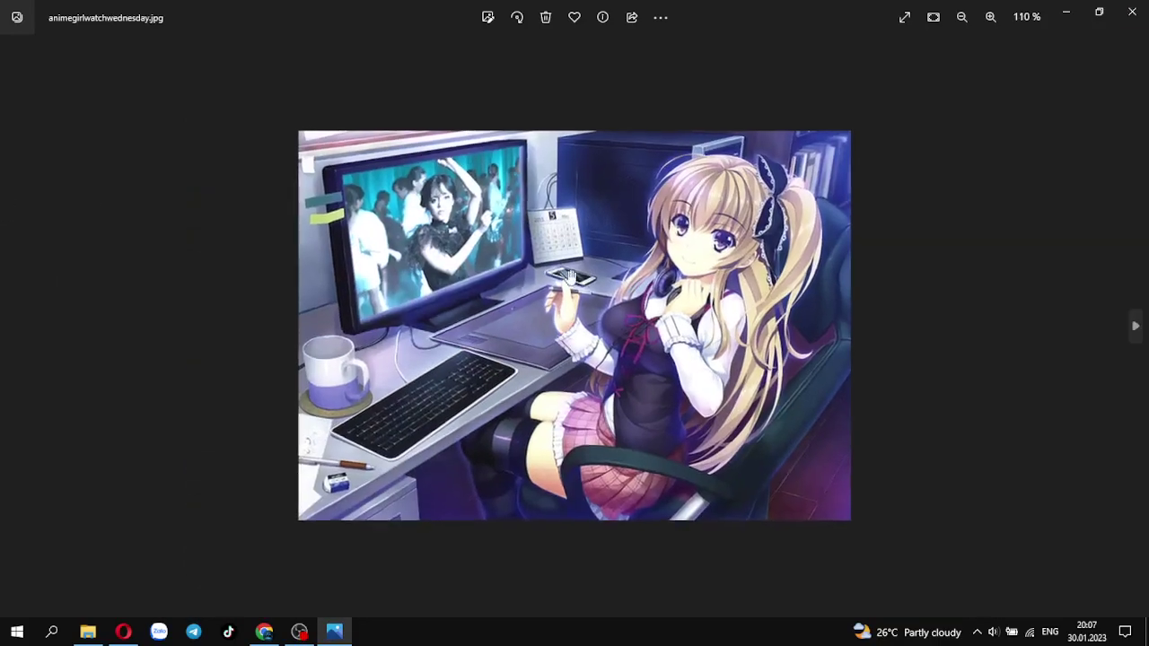
scroll(377, 238, "up", 1)
scroll(527, 261, "up", 1)
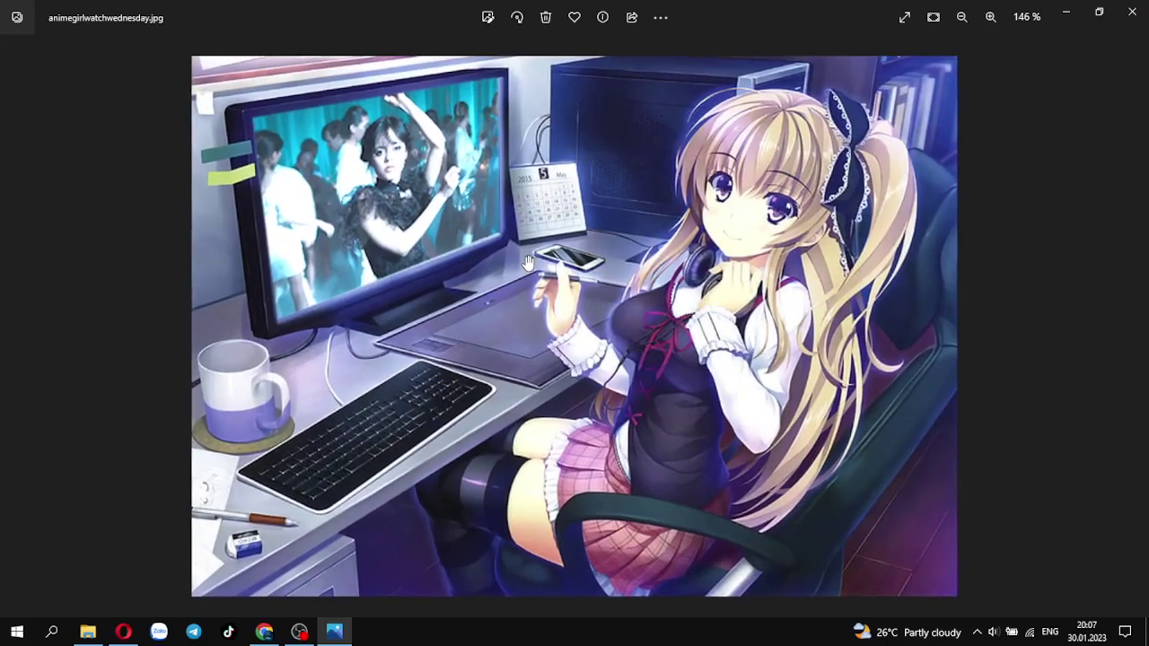
scroll(659, 258, "up", 1)
scroll(703, 296, "up", 1)
scroll(718, 308, "up", 1)
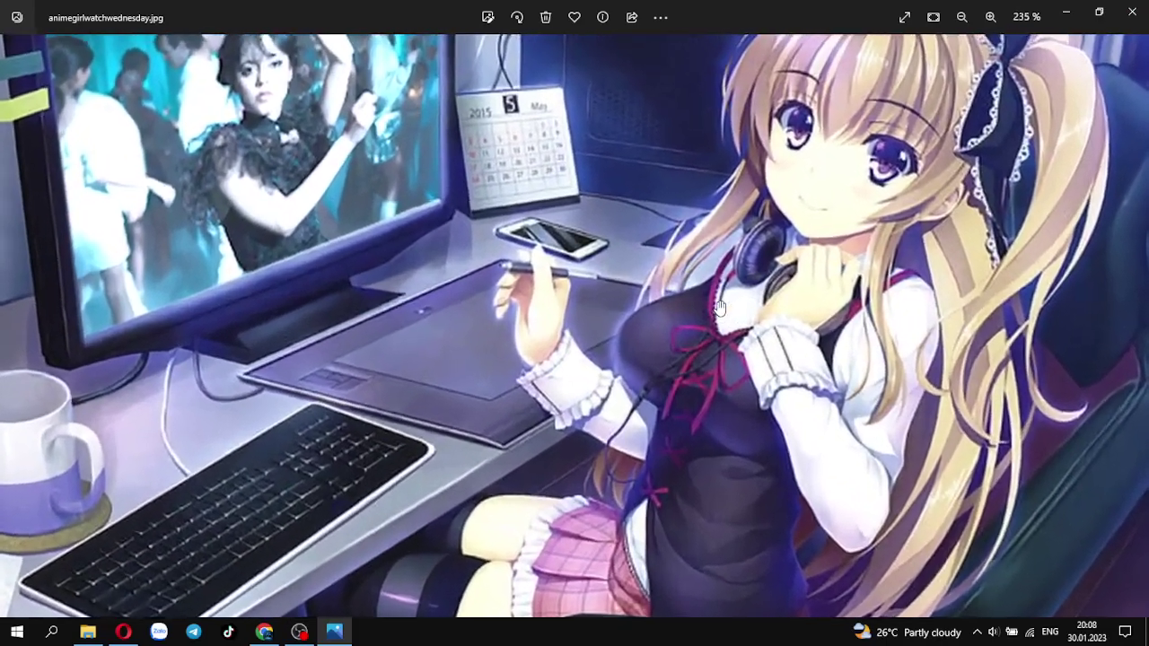
scroll(467, 278, "down", 2)
scroll(422, 247, "up", 3)
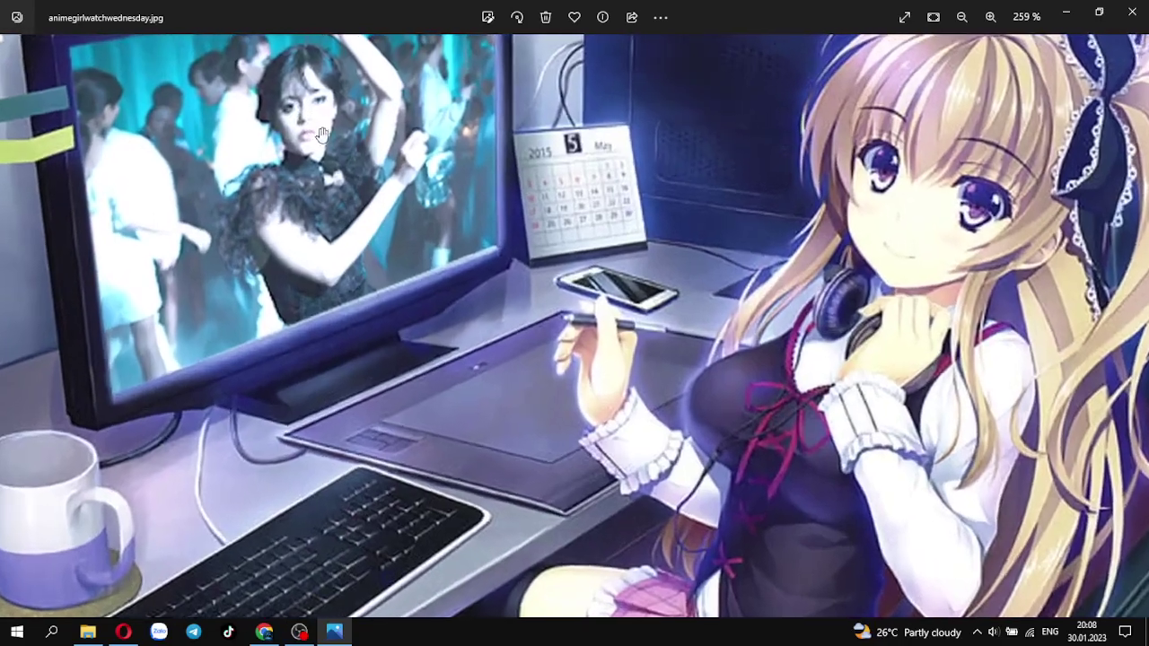
scroll(395, 224, "up", 2)
scroll(358, 171, "up", 2)
left_click_drag(357, 171, 584, 336)
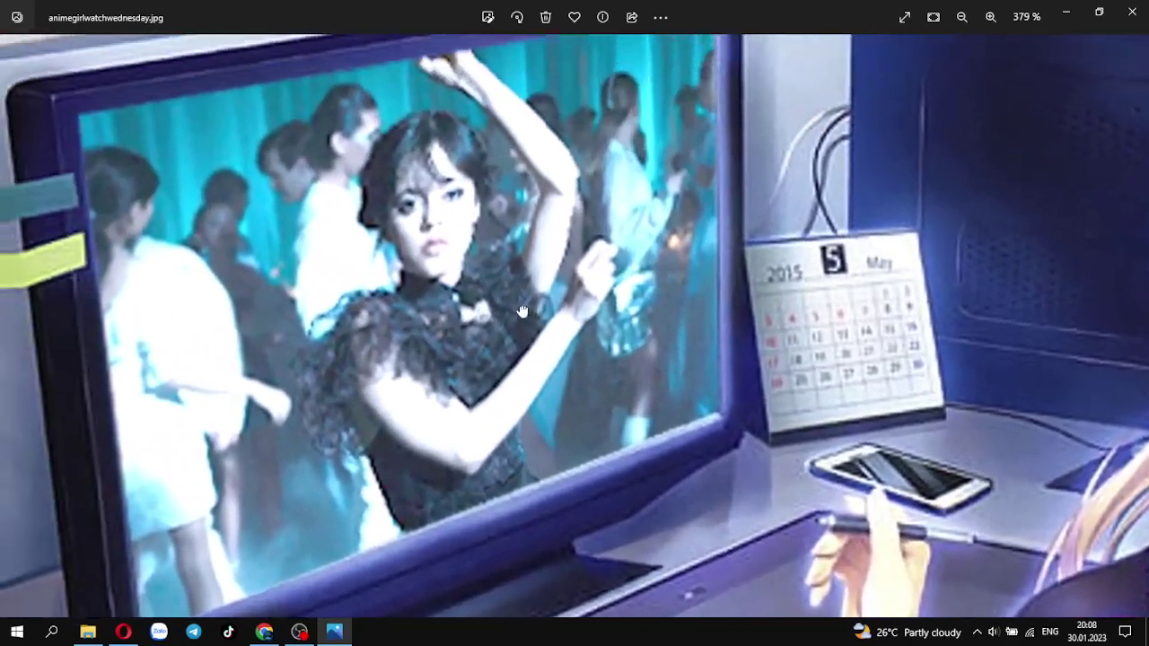
scroll(585, 337, "down", 2)
mouse_move(1077, 483)
left_mouse_down()
mouse_move(736, 471)
mouse_move(649, 228)
left_mouse_up()
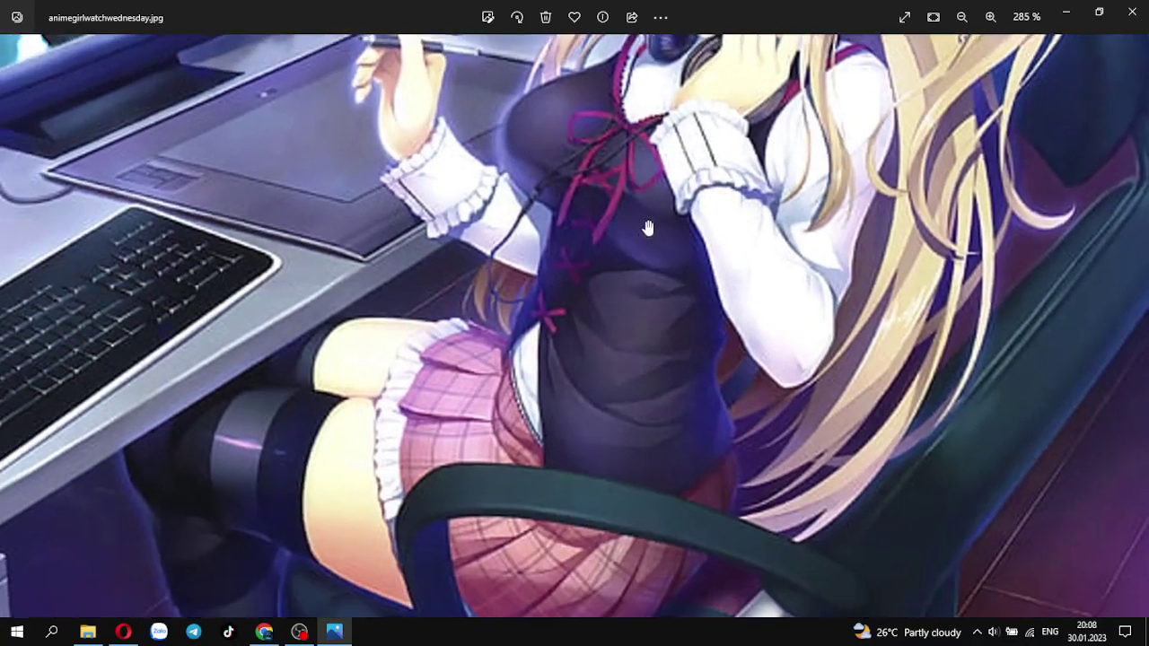
scroll(383, 437, "up", 3)
scroll(351, 444, "up", 5)
scroll(348, 443, "up", 4)
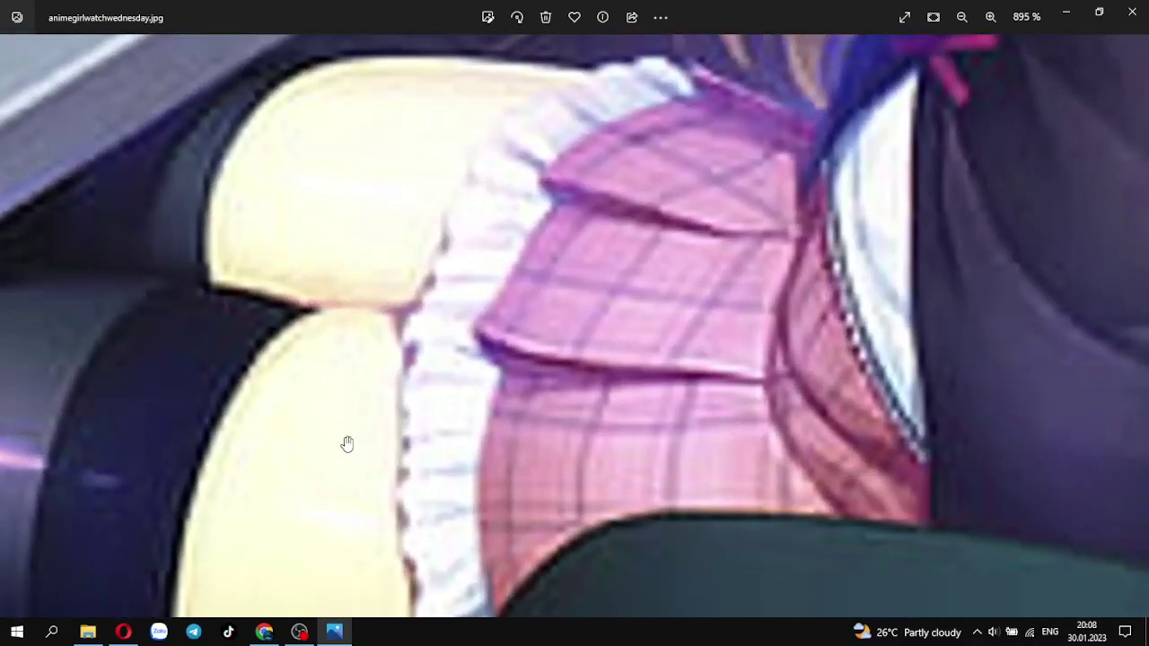
scroll(348, 443, "down", 5)
scroll(345, 441, "down", 5)
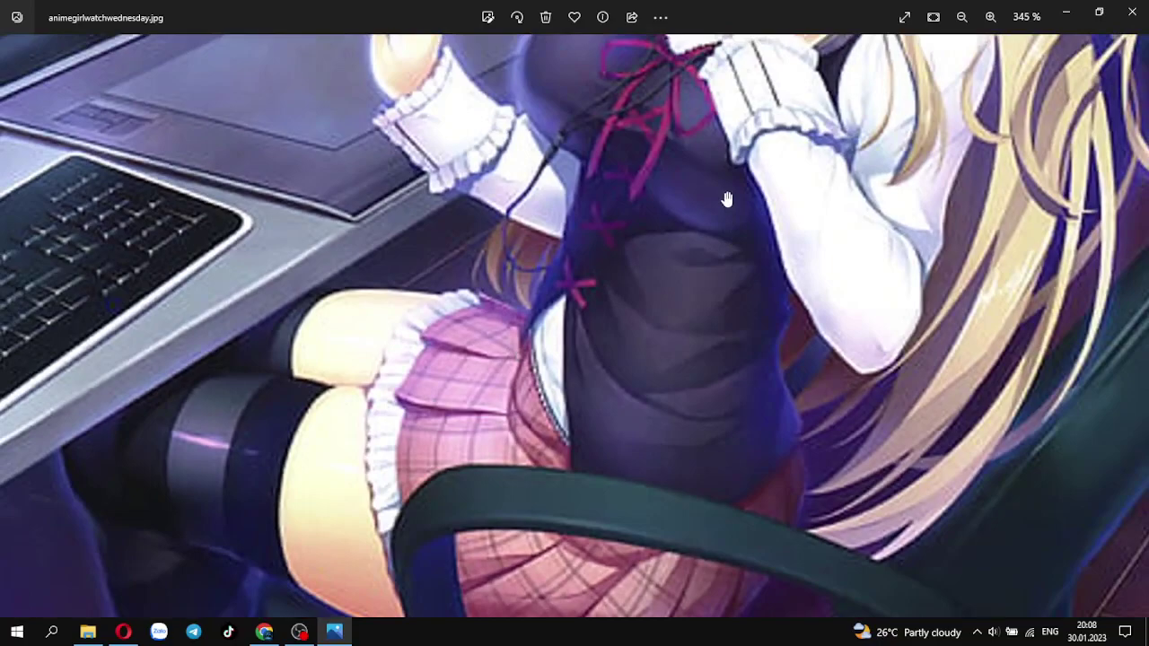
mouse_move(694, 195)
left_mouse_down()
mouse_move(727, 372)
mouse_move(663, 437)
left_mouse_up()
scroll(584, 379, "up", 7)
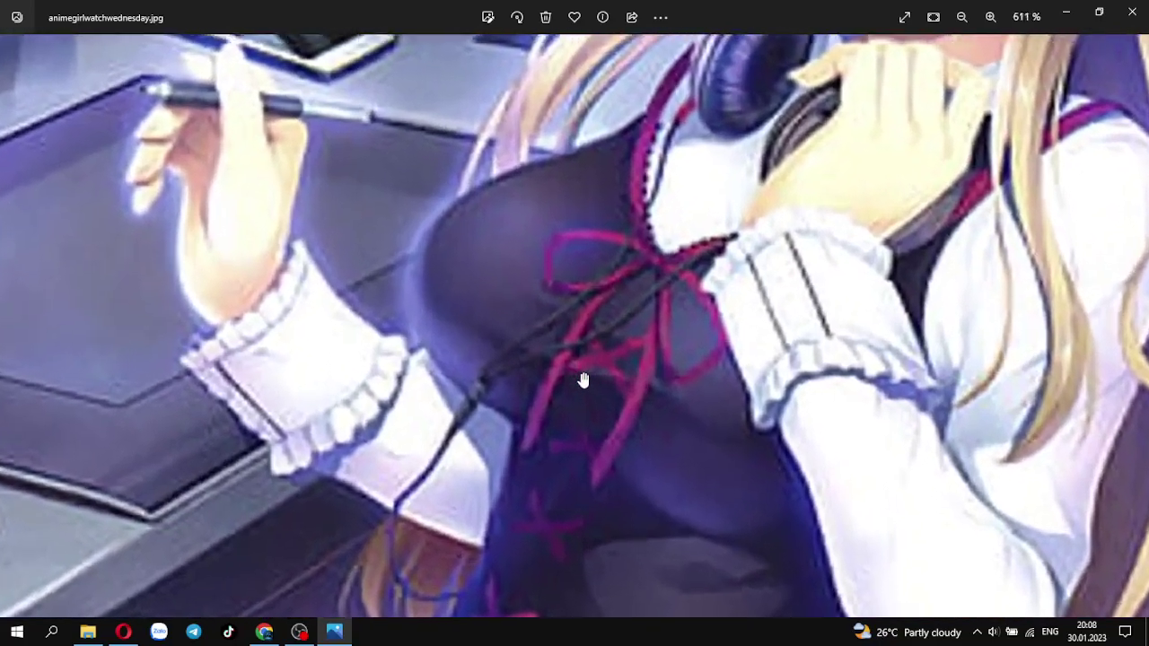
scroll(583, 381, "up", 4)
scroll(582, 381, "down", 1)
scroll(583, 380, "up", 1)
scroll(583, 380, "up", 1)
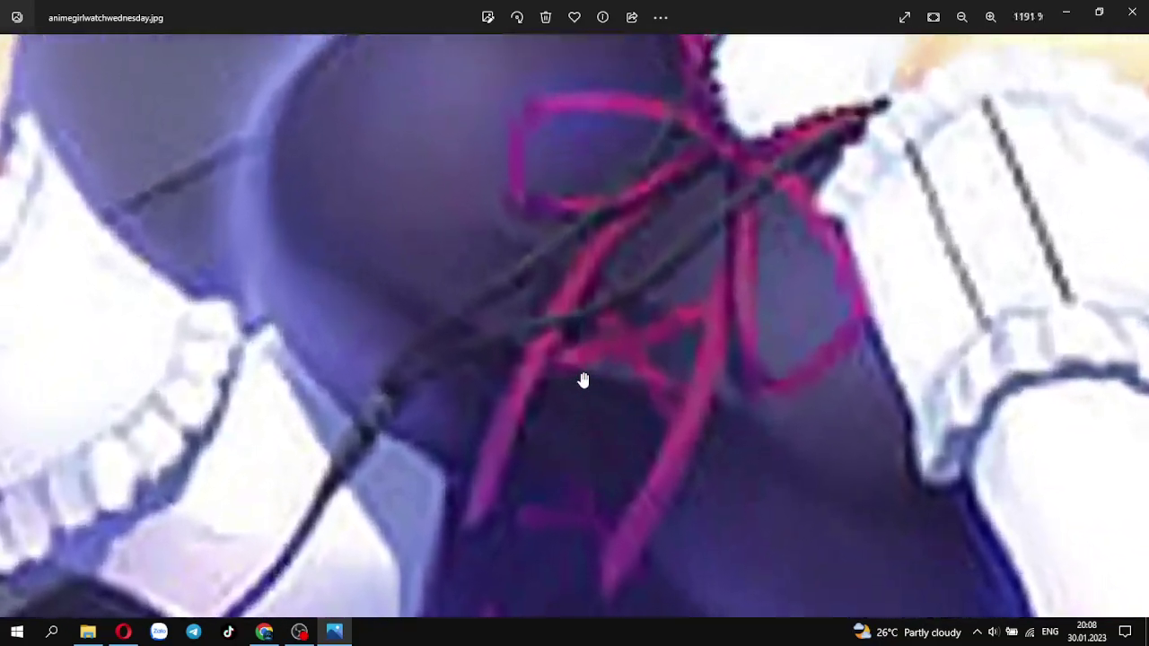
scroll(582, 380, "up", 2)
scroll(582, 380, "down", 3)
scroll(583, 379, "down", 2)
left_click_drag(582, 380, 680, 156)
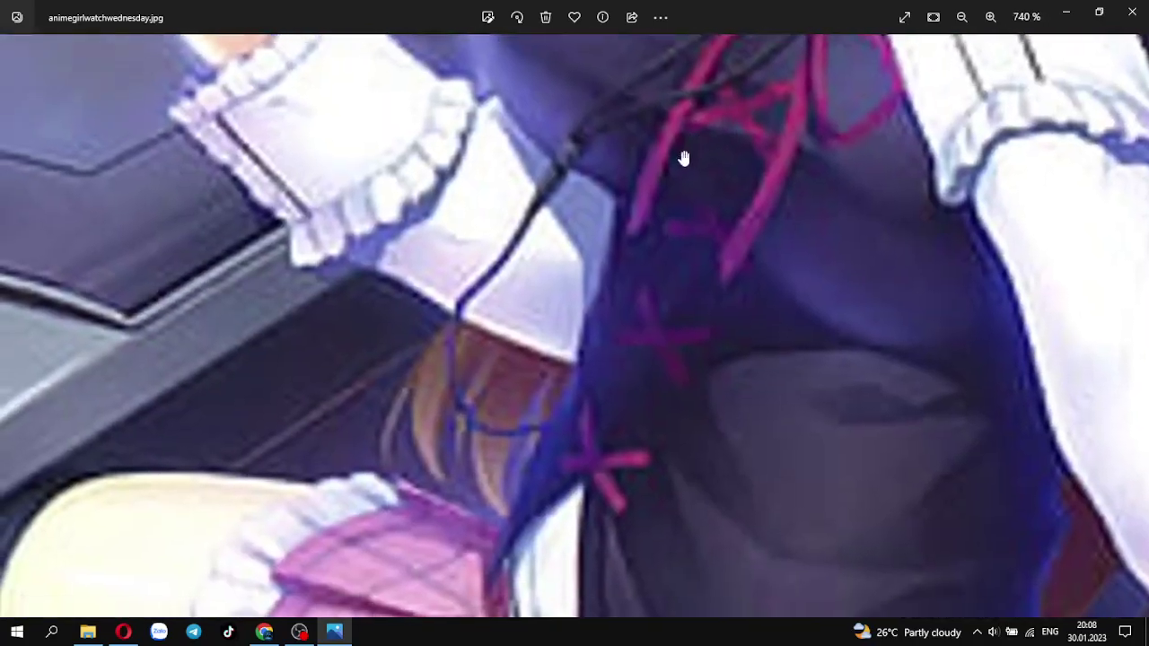
left_click_drag(509, 349, 626, 187)
scroll(390, 474, "up", 1)
scroll(458, 461, "up", 1)
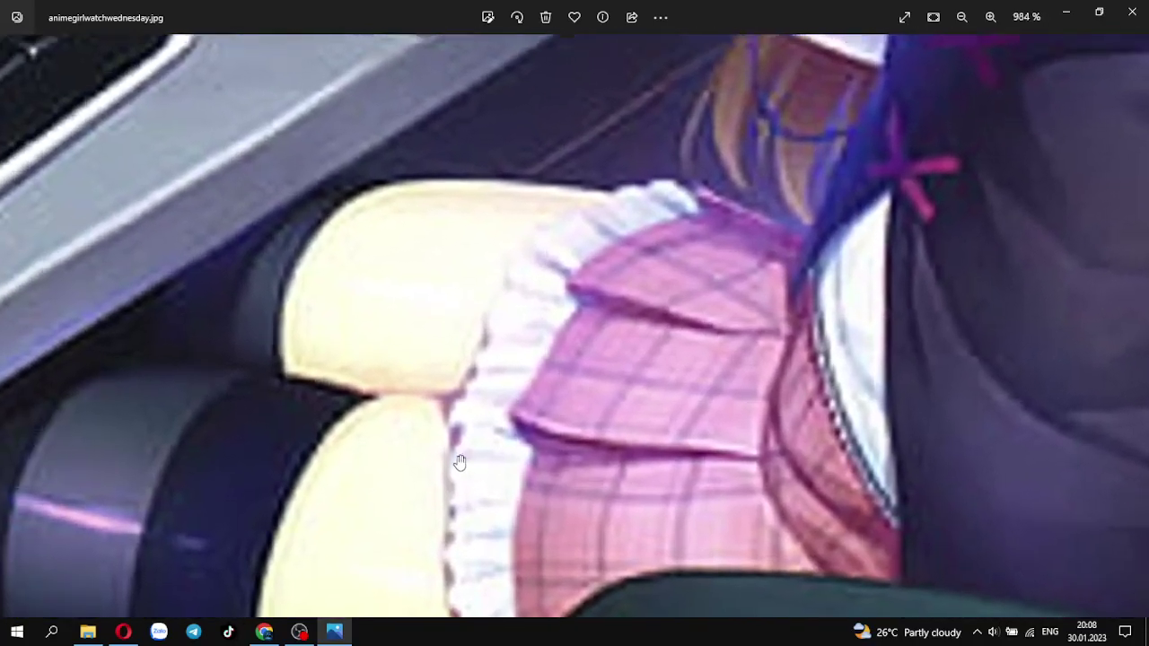
scroll(459, 461, "up", 1)
scroll(459, 462, "down", 1)
scroll(459, 462, "down", 4)
scroll(459, 461, "down", 1)
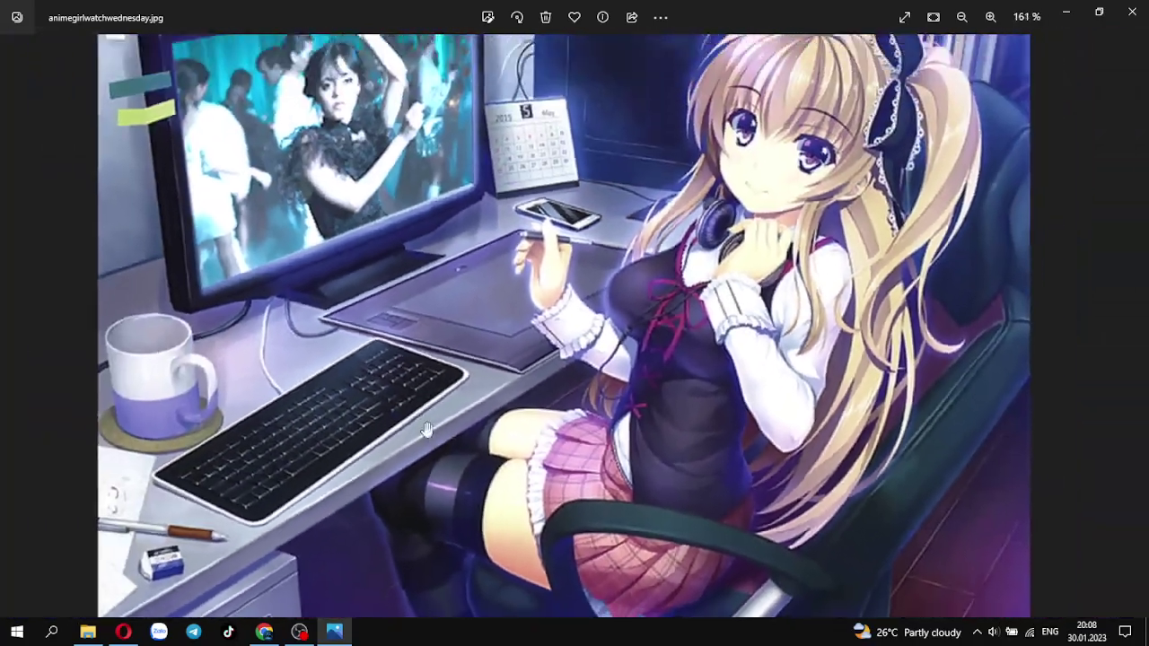
scroll(302, 139, "up", 1)
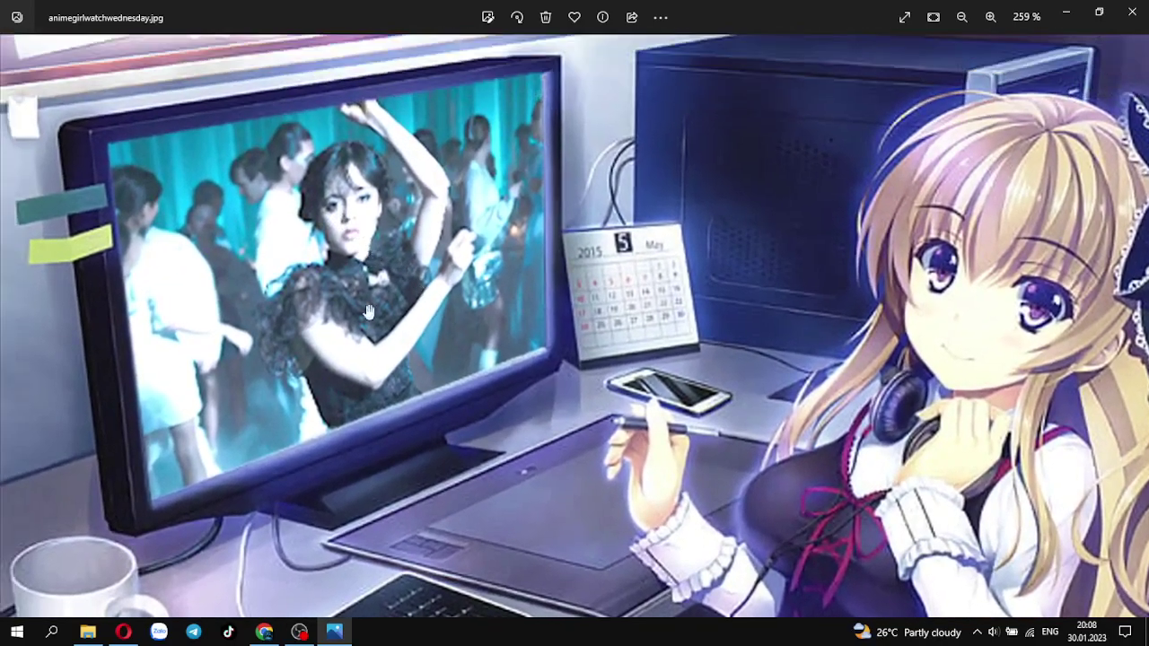
scroll(275, 215, "up", 2)
mouse_move(275, 215)
left_mouse_down()
mouse_move(402, 245)
mouse_move(494, 287)
left_mouse_up()
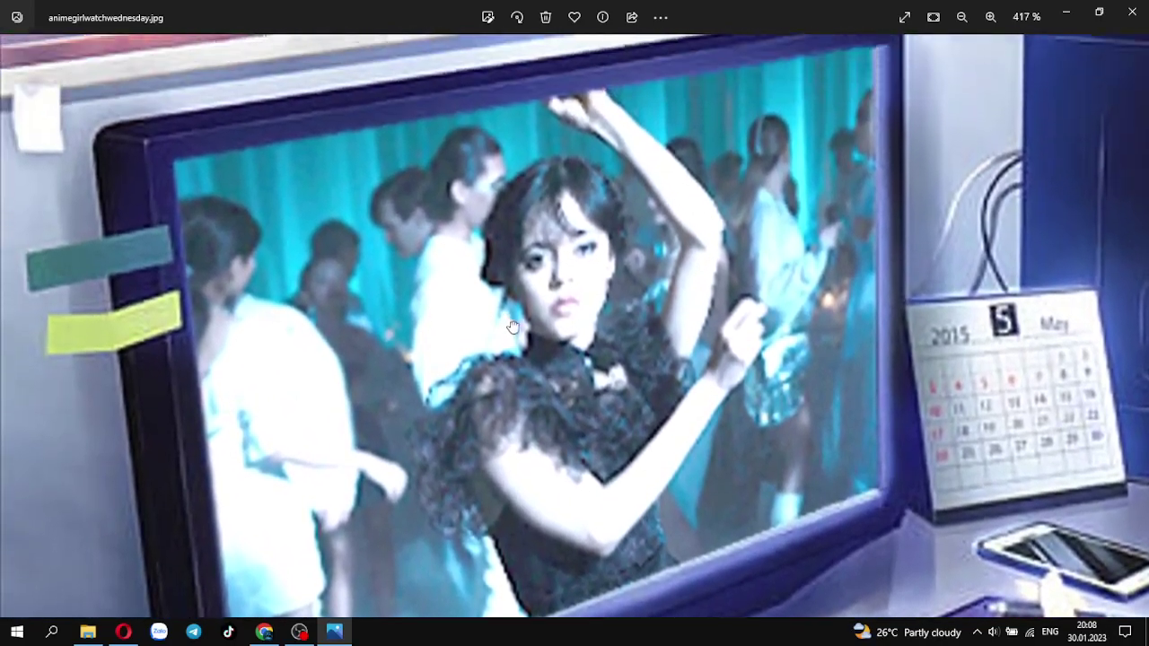
scroll(530, 376, "up", 1)
scroll(530, 375, "down", 1)
scroll(530, 375, "up", 2)
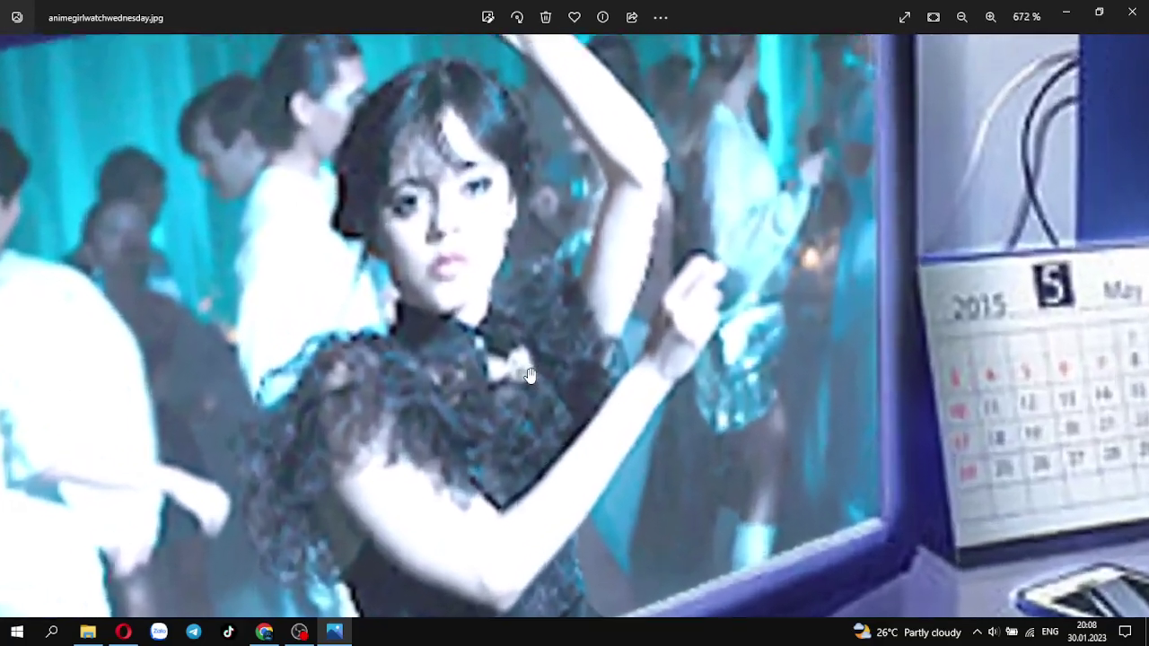
scroll(529, 376, "down", 2)
scroll(526, 377, "up", 2)
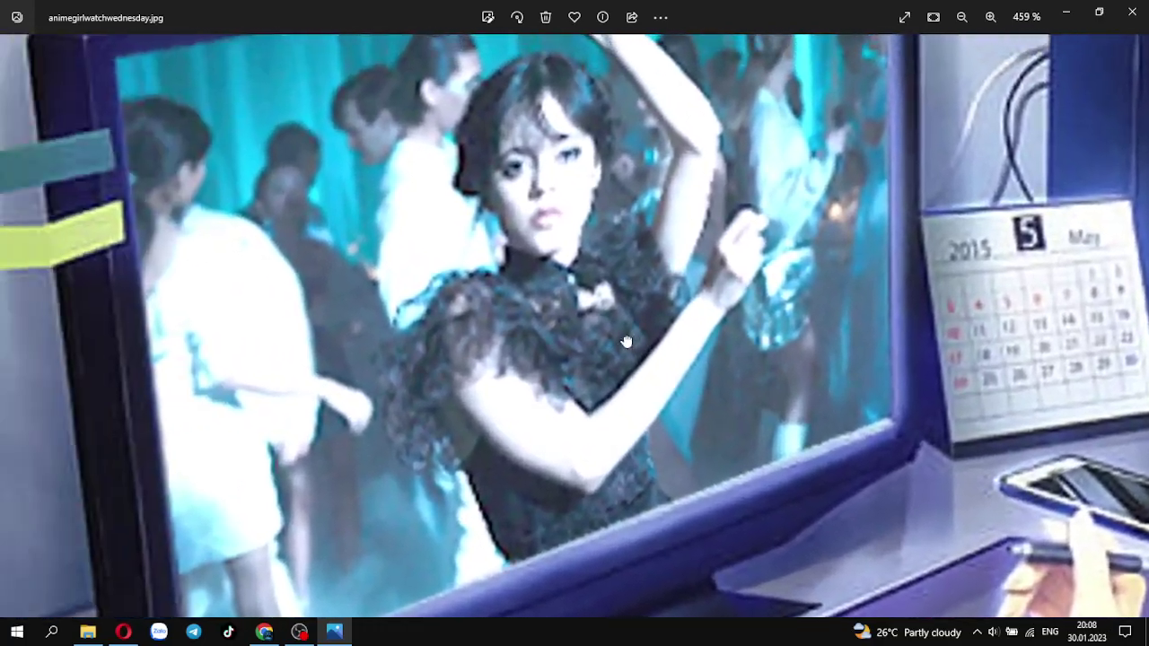
scroll(516, 280, "down", 1)
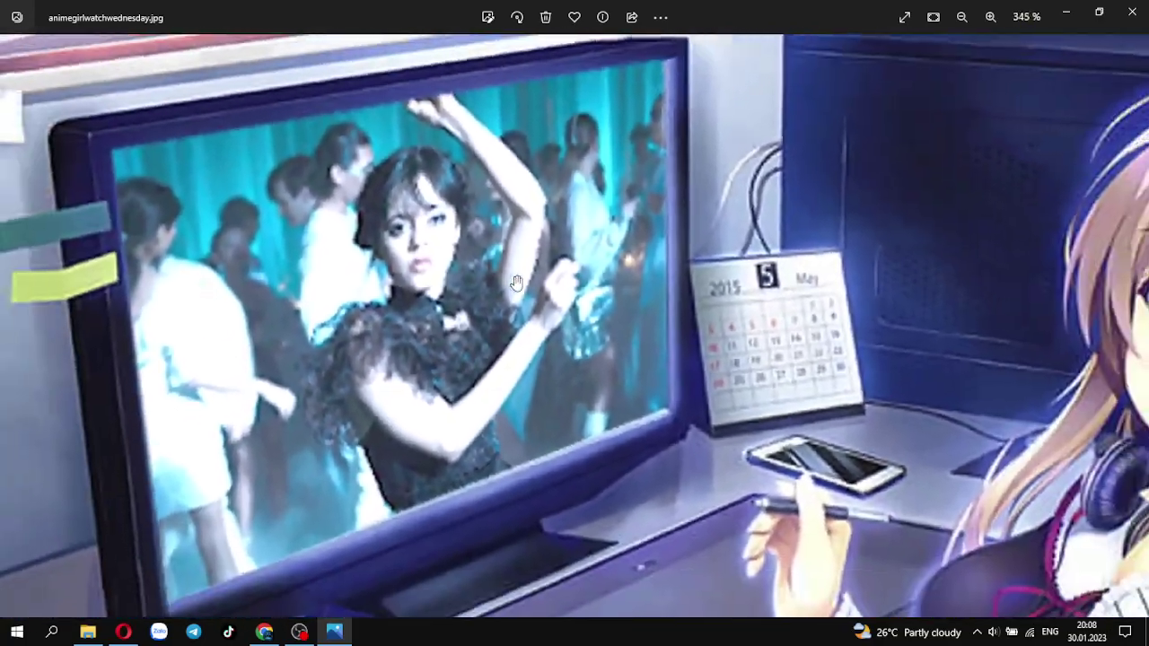
scroll(517, 284, "up", 1)
scroll(516, 283, "down", 2)
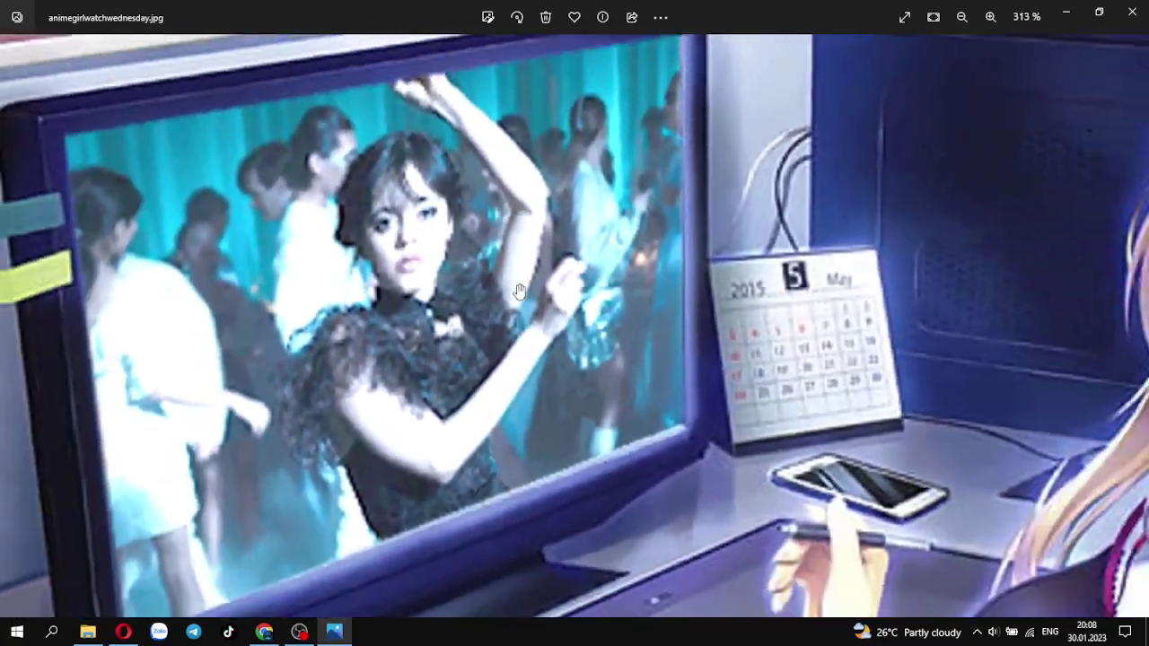
scroll(517, 285, "up", 1)
scroll(518, 285, "down", 2)
scroll(520, 287, "up", 4)
scroll(521, 287, "down", 3)
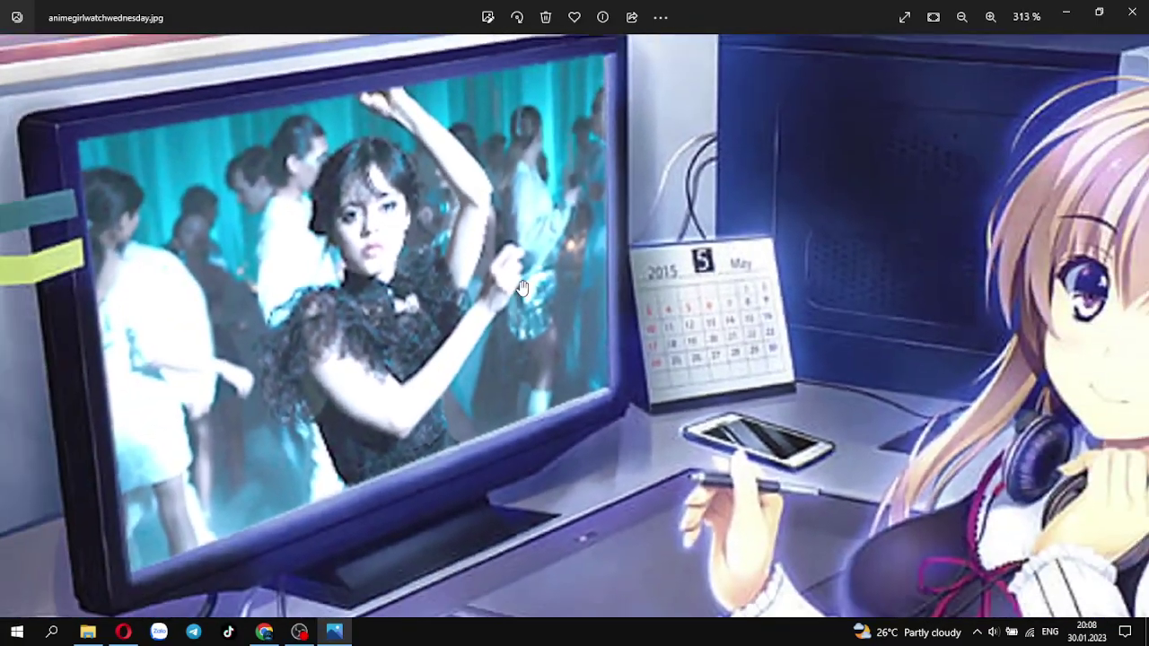
scroll(485, 297, "up", 4)
scroll(422, 310, "down", 1)
scroll(352, 324, "down", 2)
scroll(296, 297, "up", 2)
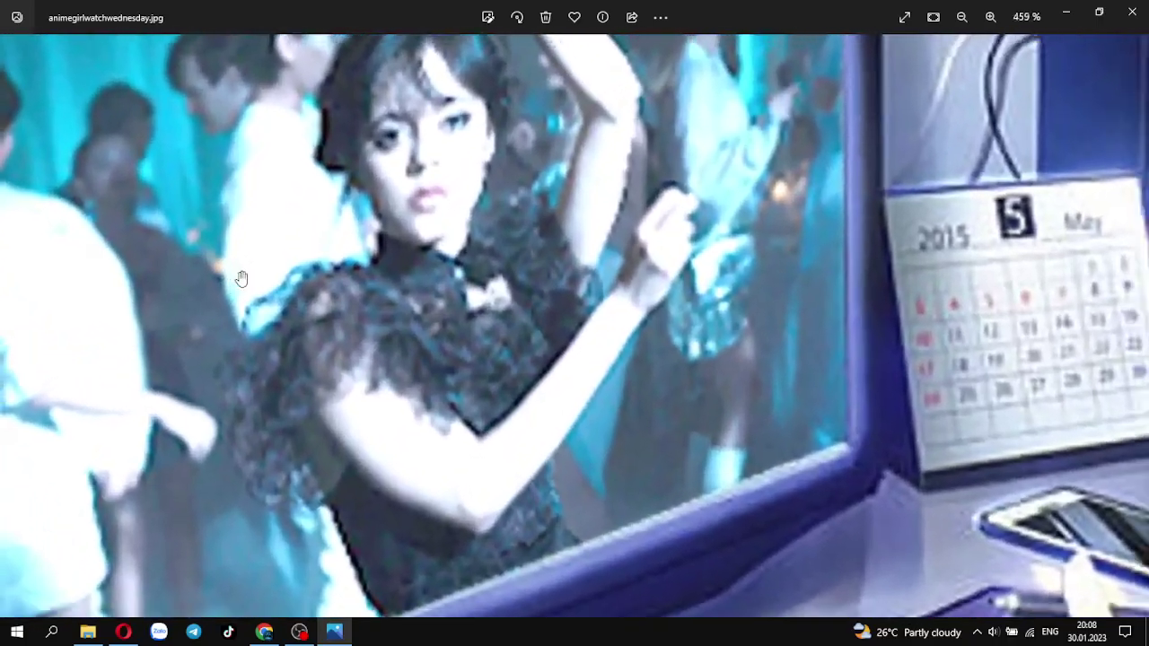
scroll(239, 275, "down", 2)
scroll(207, 260, "up", 2)
scroll(191, 249, "up", 2)
scroll(190, 249, "down", 4)
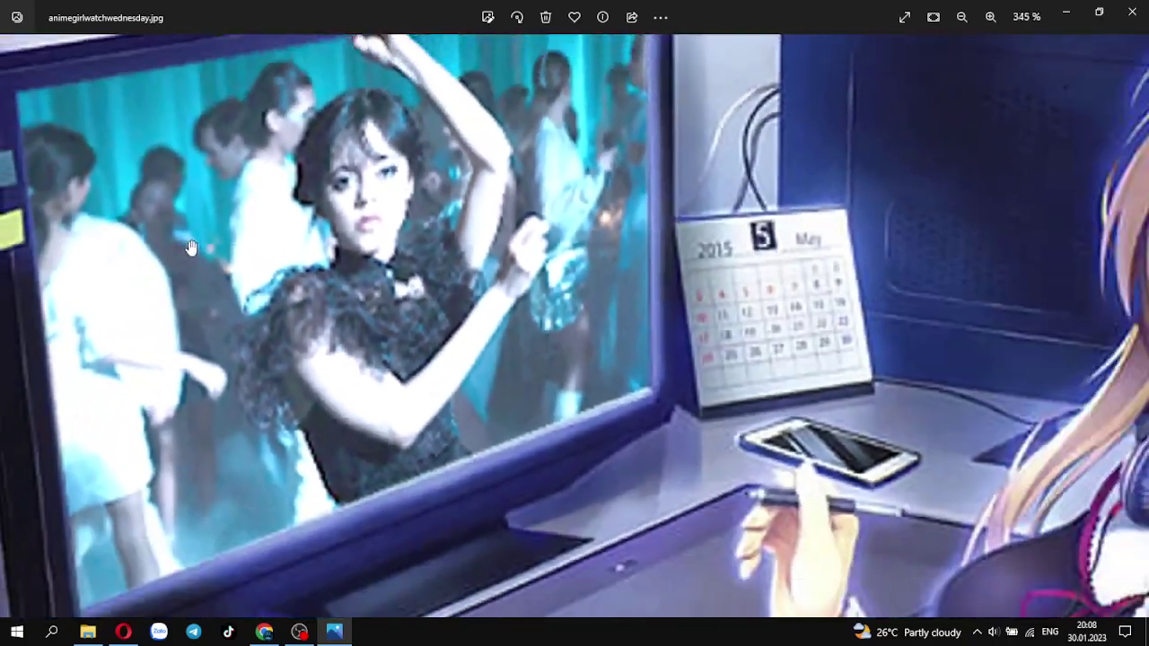
scroll(191, 249, "up", 4)
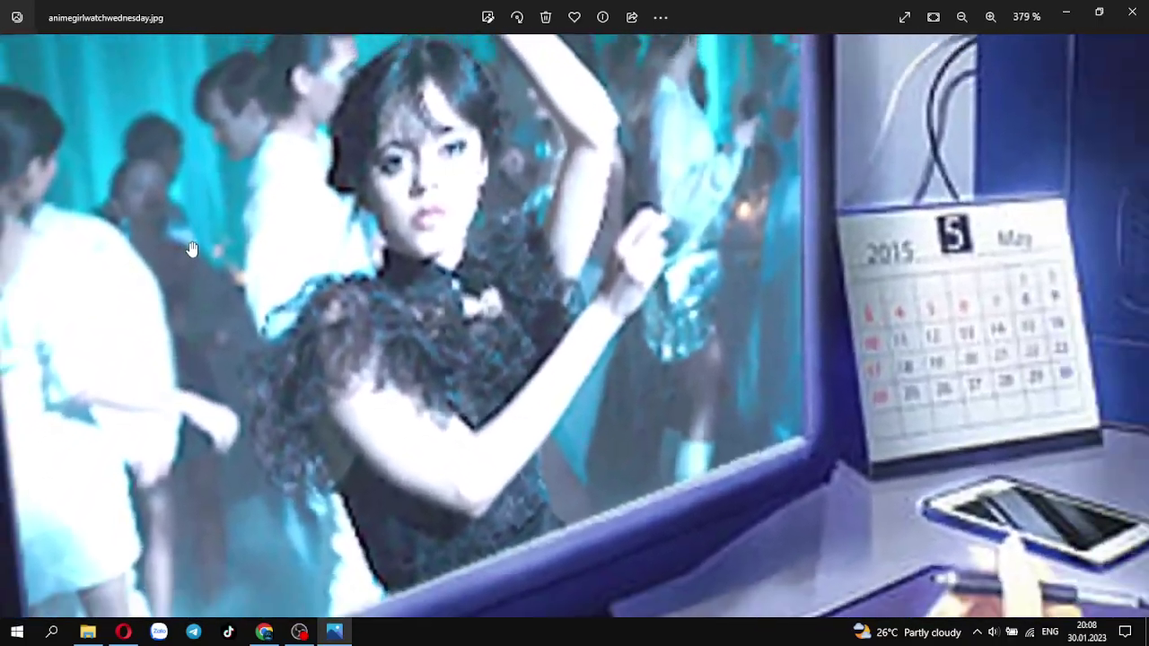
scroll(192, 249, "up", 1)
scroll(192, 249, "down", 2)
scroll(192, 249, "up", 3)
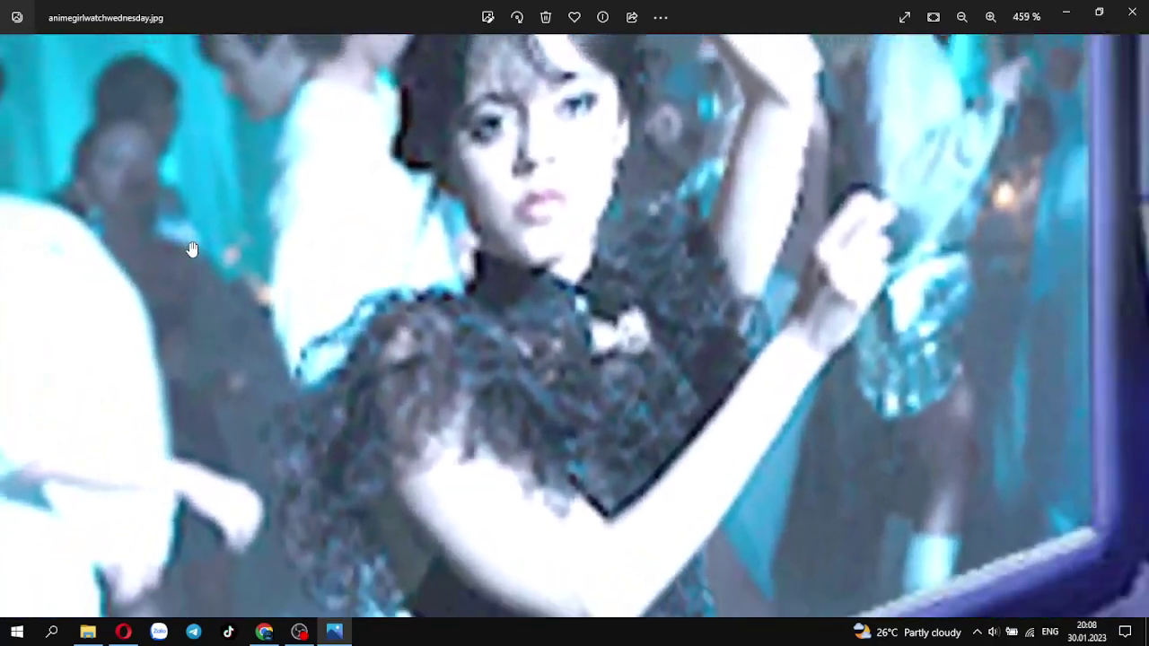
scroll(191, 249, "up", 1)
scroll(191, 249, "down", 4)
scroll(191, 248, "up", 1)
scroll(191, 248, "down", 1)
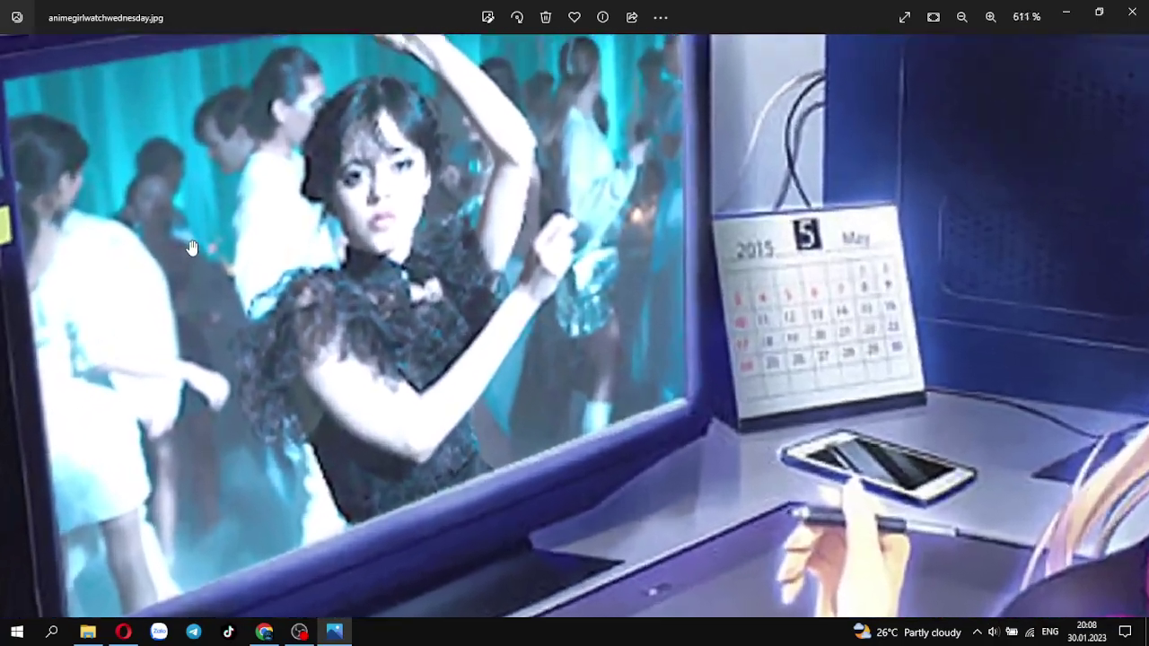
scroll(191, 248, "up", 1)
scroll(191, 248, "up", 3)
scroll(191, 249, "up", 3)
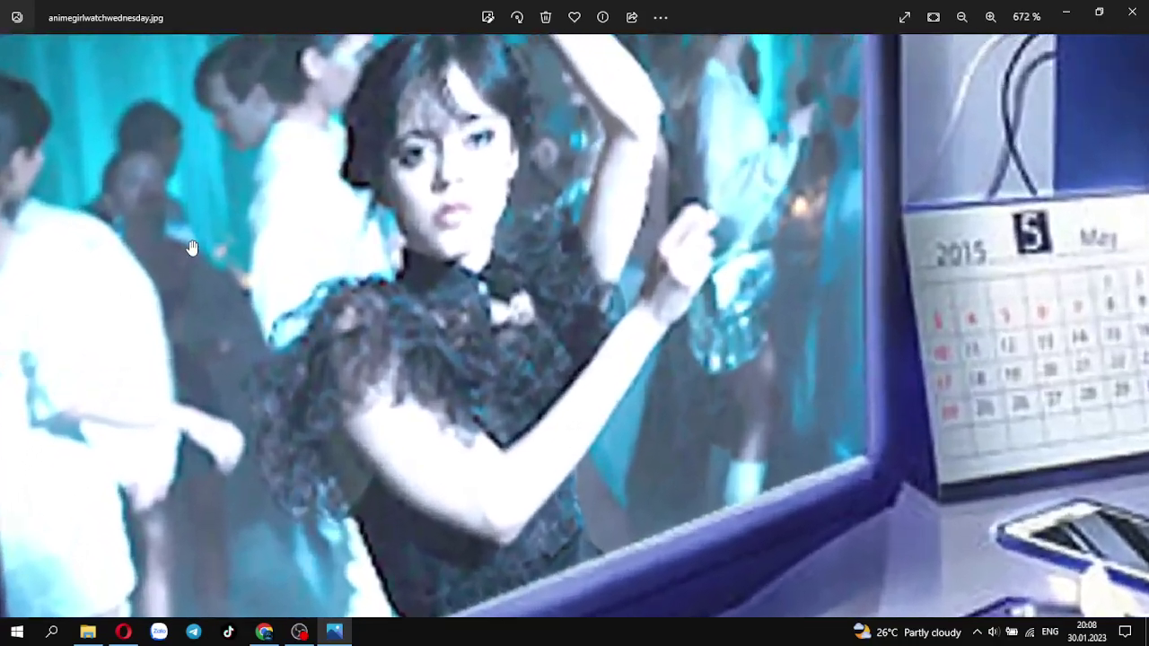
scroll(191, 248, "down", 1)
scroll(191, 248, "up", 3)
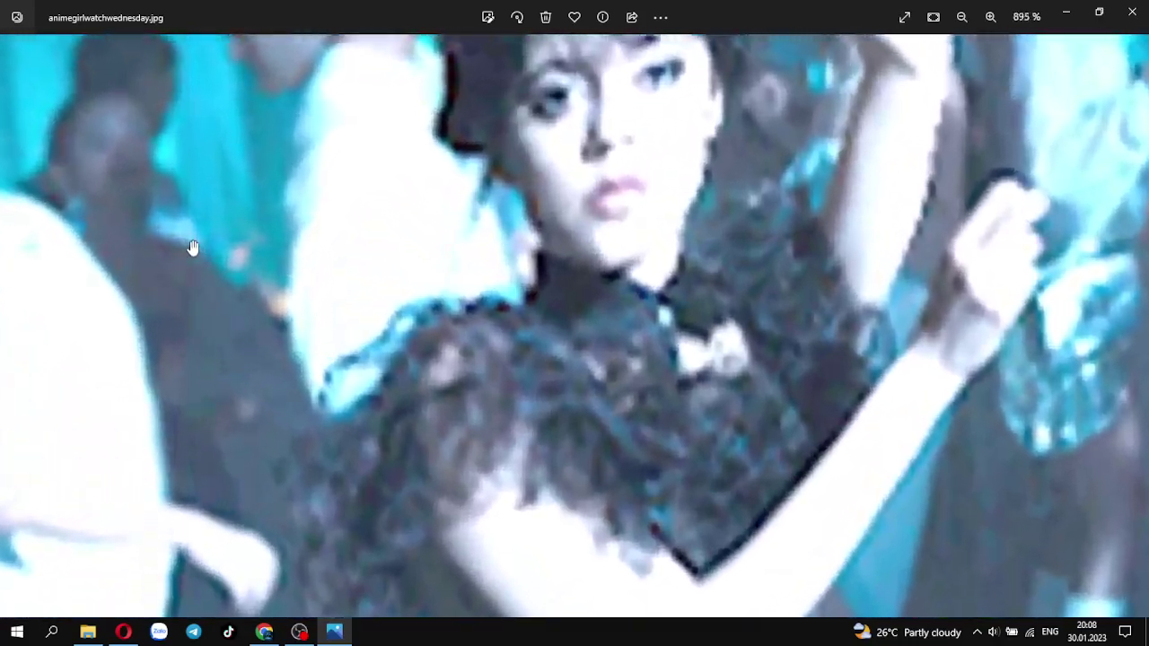
scroll(191, 249, "down", 3)
scroll(191, 249, "up", 2)
scroll(191, 249, "down", 1)
scroll(192, 248, "up", 1)
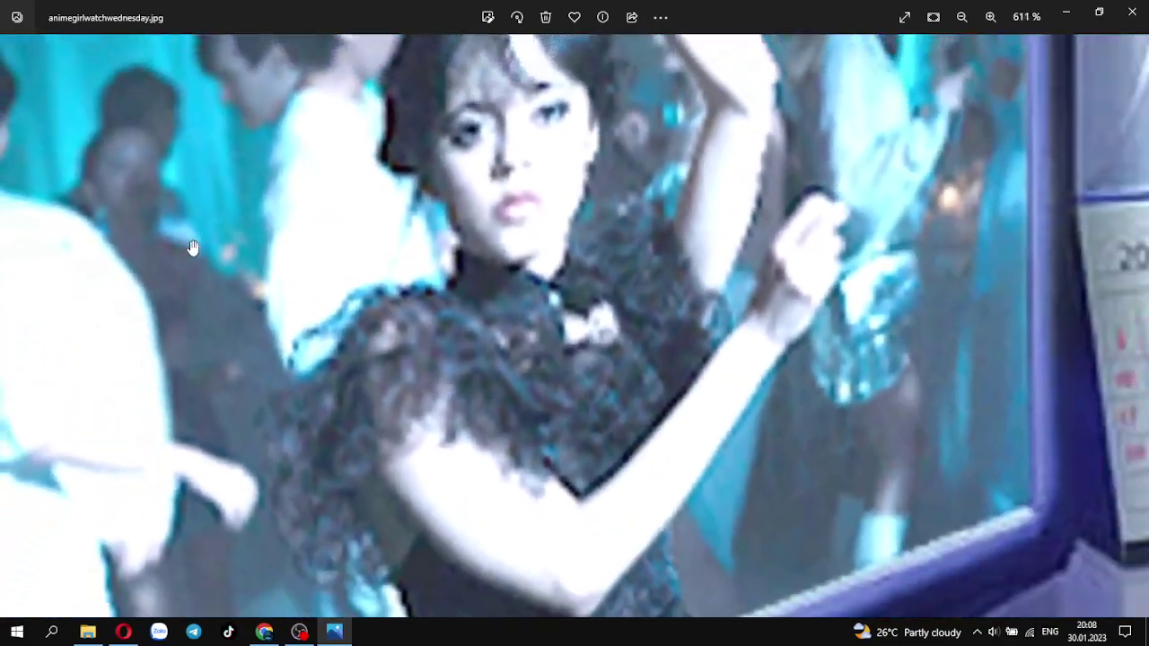
scroll(191, 249, "up", 2)
scroll(191, 248, "down", 3)
scroll(192, 249, "up", 3)
scroll(192, 249, "down", 2)
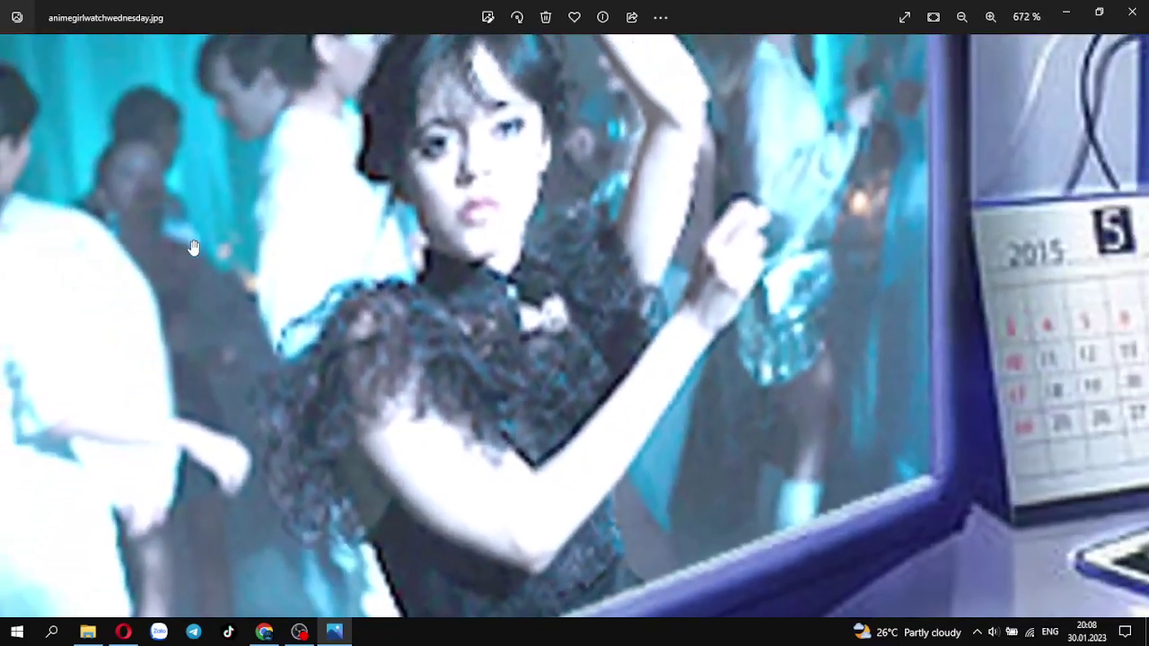
scroll(191, 248, "up", 2)
scroll(191, 249, "down", 2)
scroll(193, 247, "down", 5)
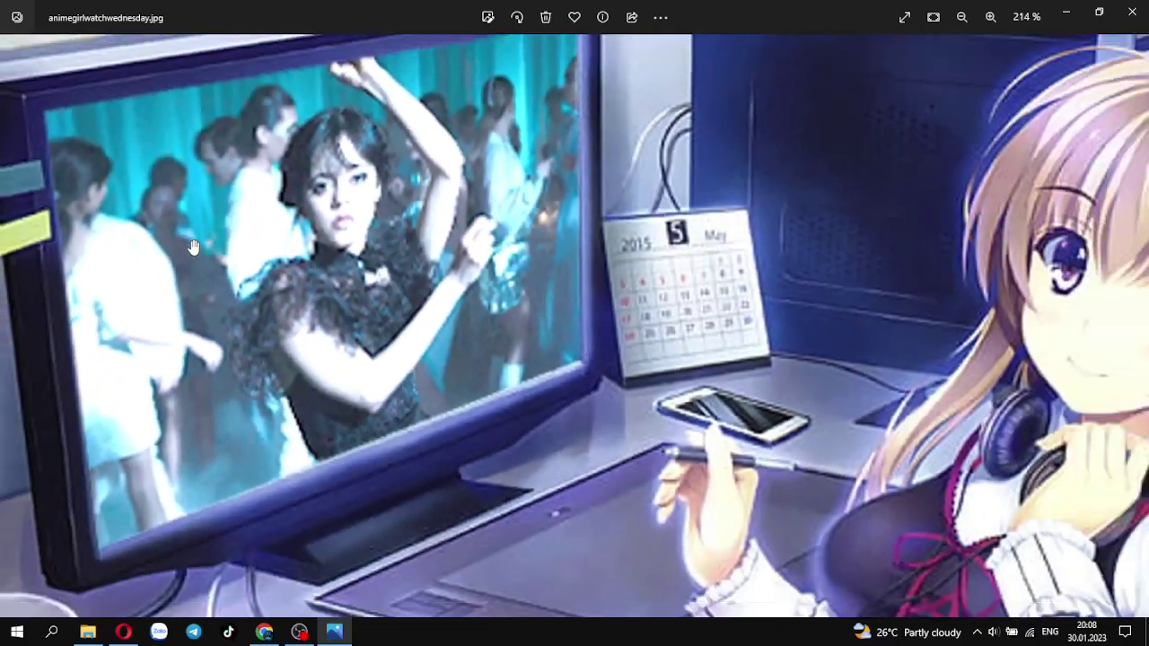
scroll(193, 247, "down", 3)
scroll(359, 256, "up", 1)
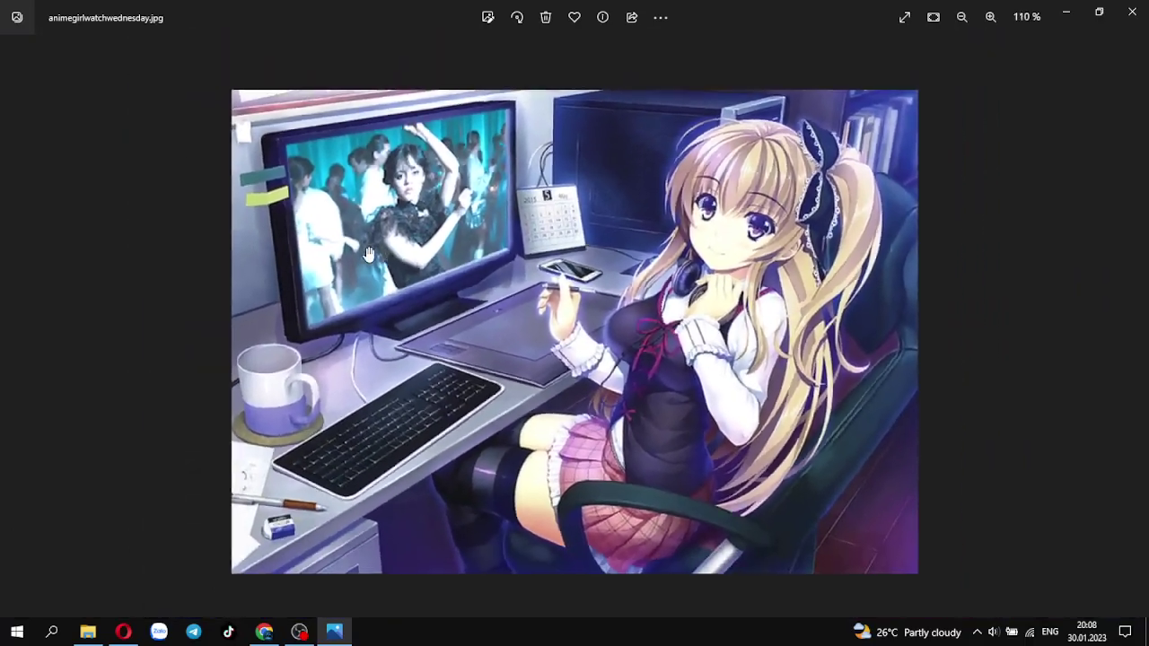